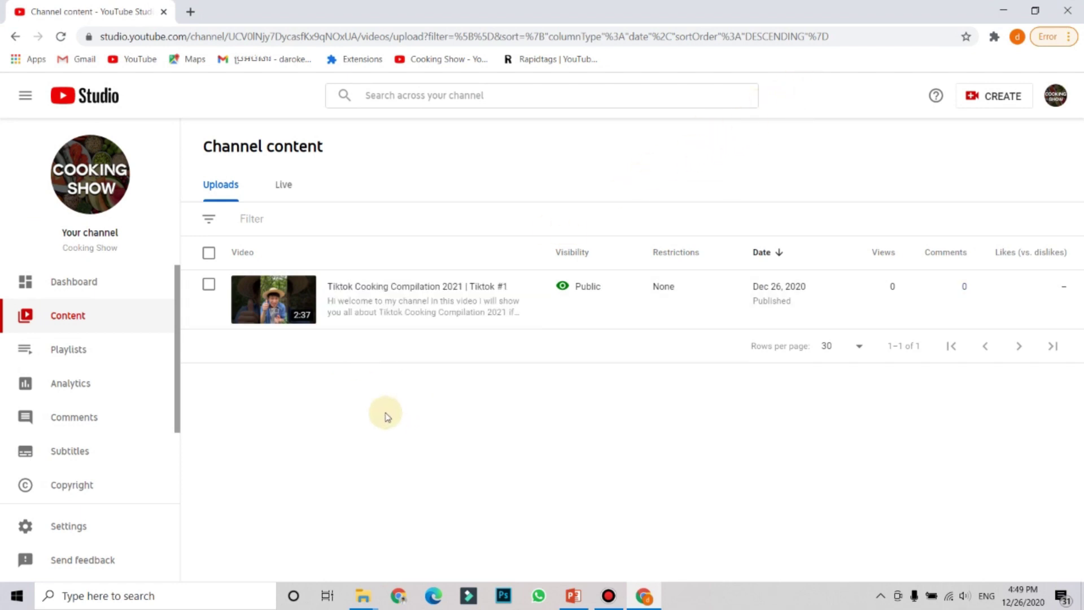
# - Open the details of the "Tiktok Cooking Compilation 2021 | Tiktok #1" video from the channel content list
pyautogui.click(826, 92)
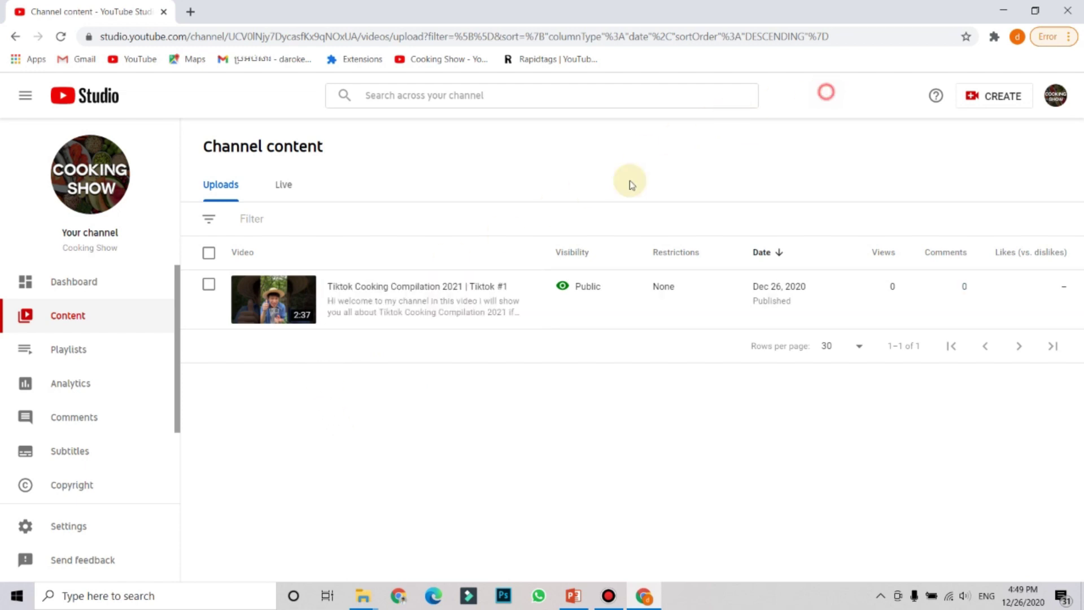
pyautogui.click(340, 297)
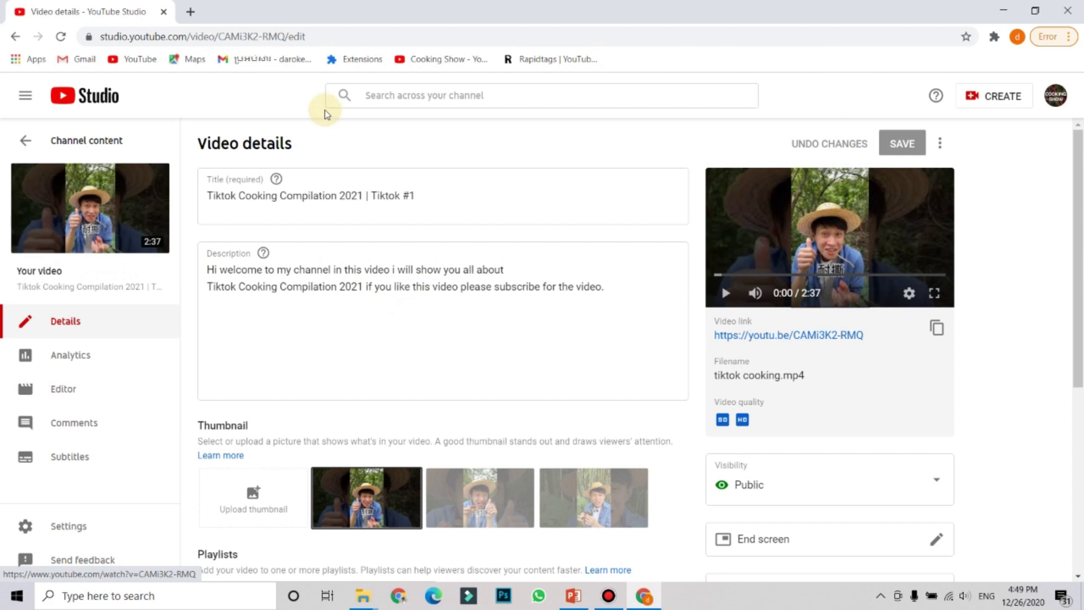
# - Search Google Images for "tiktok cooking" in a new browser tab and look through the results
pyautogui.click(191, 13)
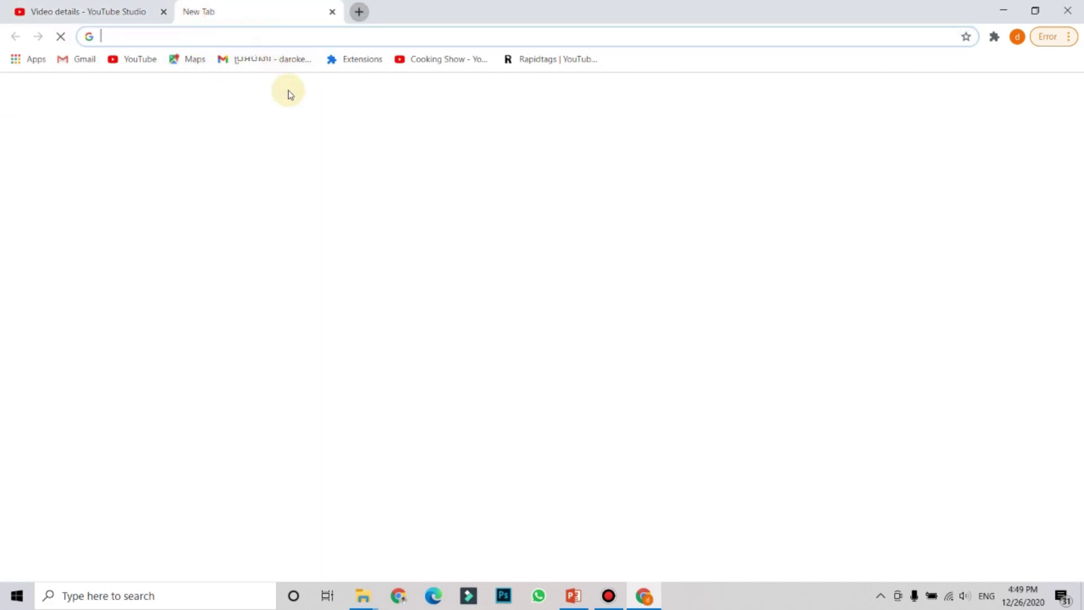
pyautogui.write('google.com')
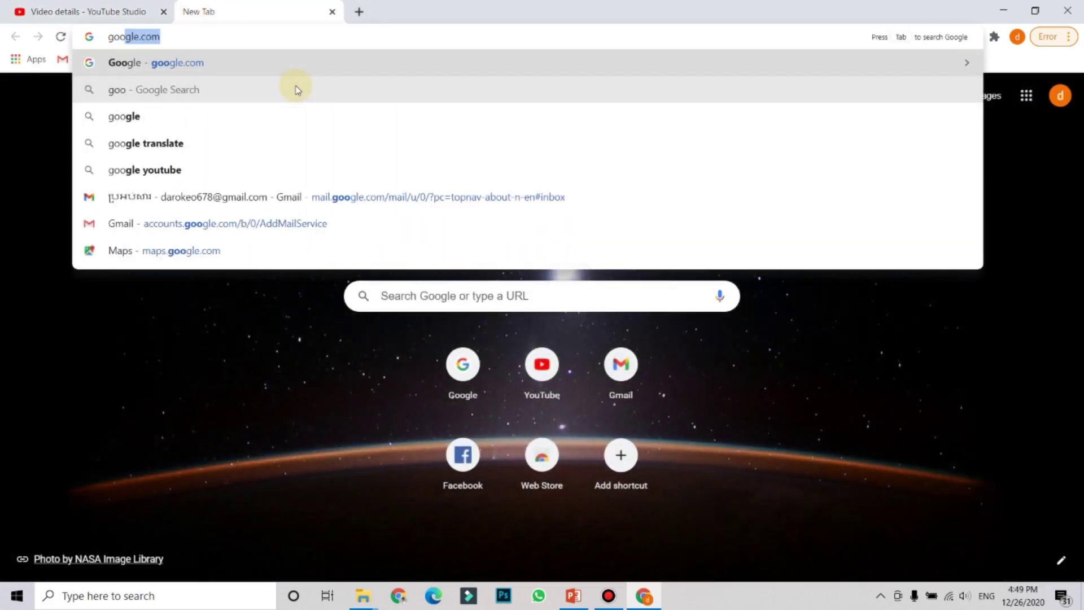
pyautogui.press('Return')
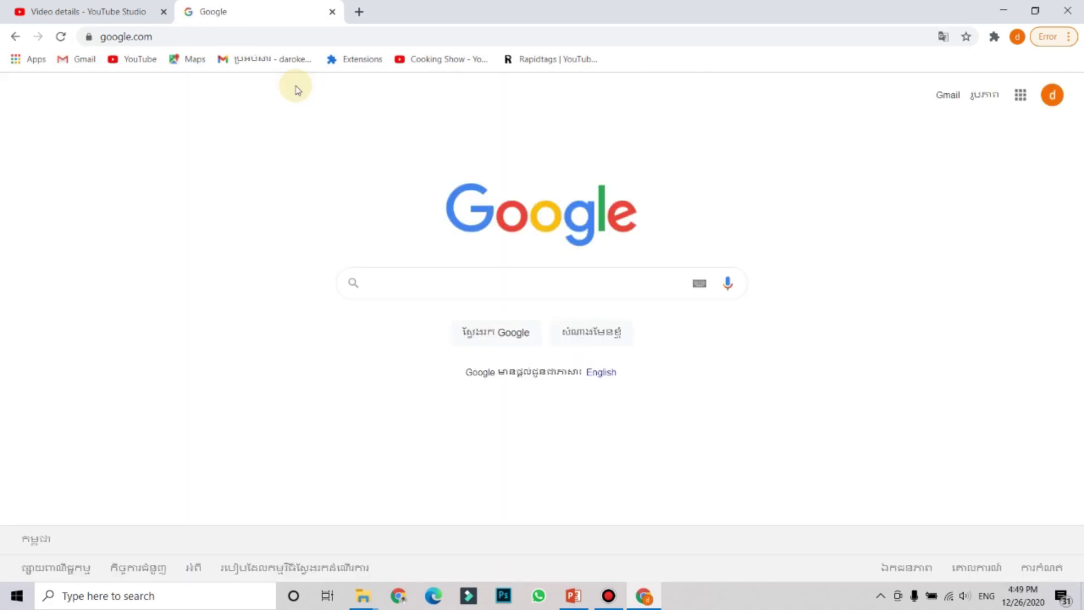
pyautogui.write('ti')
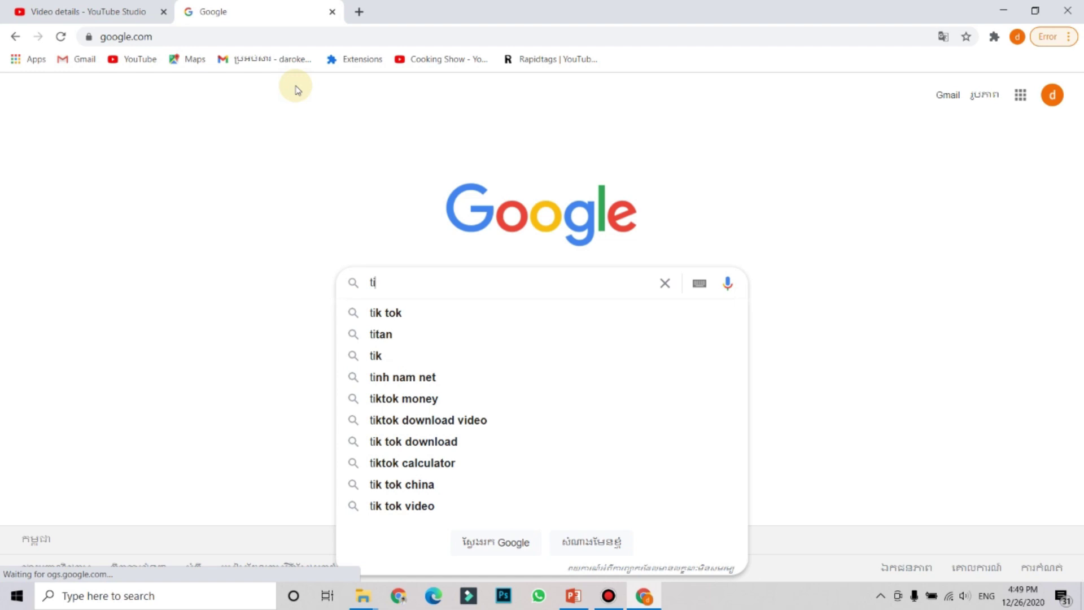
pyautogui.write('ktok cooking')
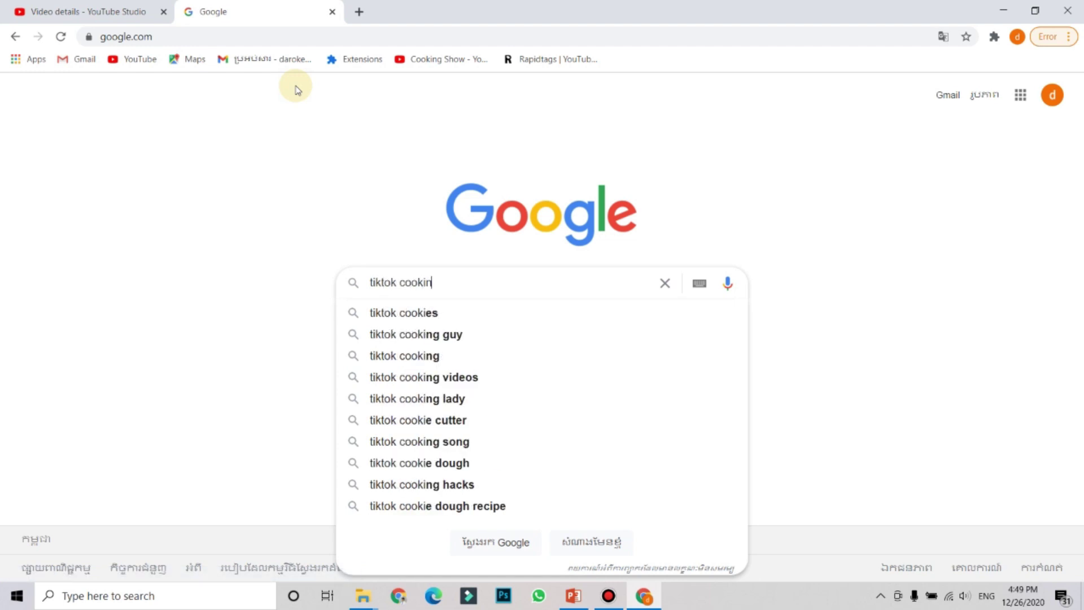
pyautogui.press('Return')
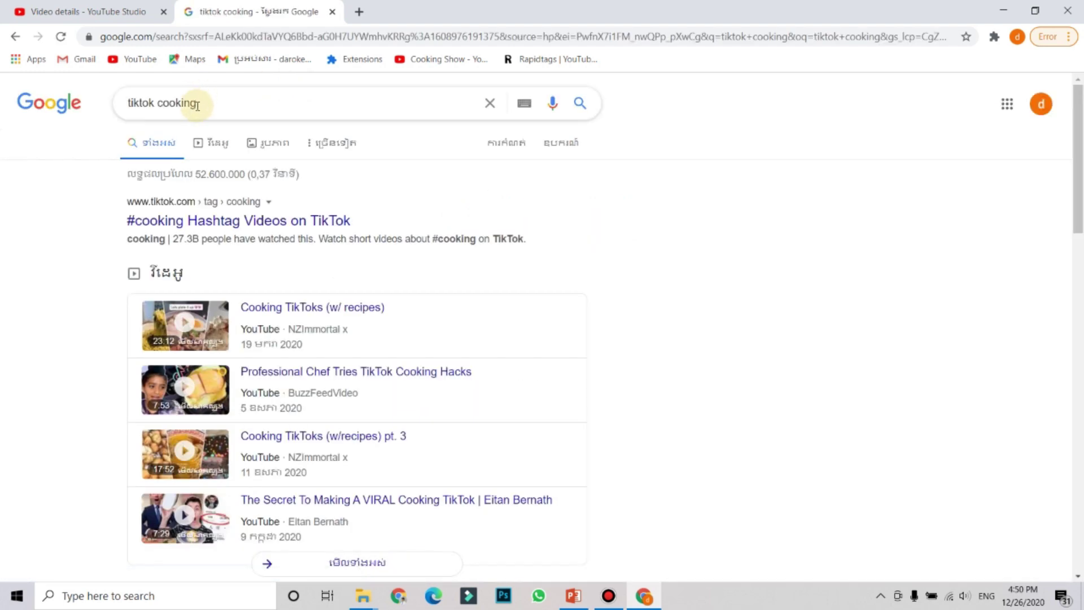
pyautogui.click(285, 148)
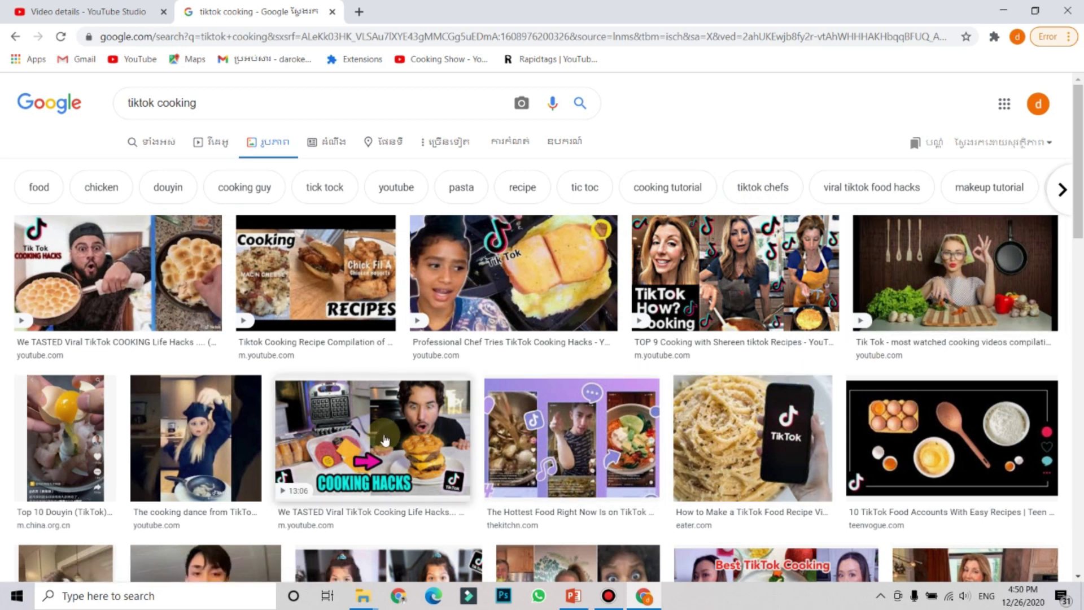
pyautogui.scroll(-4, 384, 442)
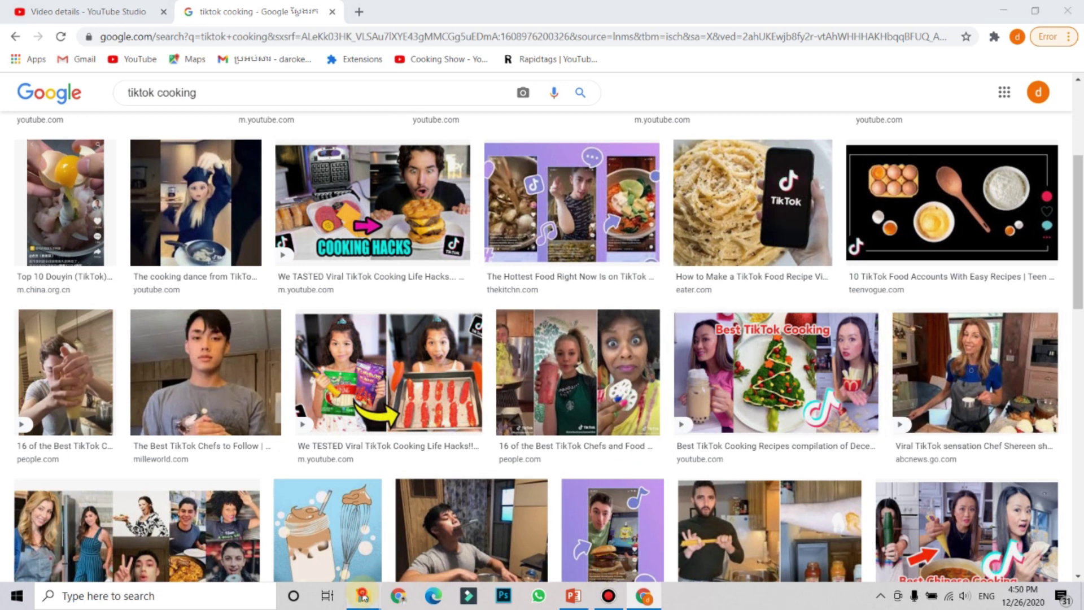
# - Play the tiktok cooking video from the Video Test folder briefly and close the player
pyautogui.click(362, 596)
pyautogui.click(640, 534)
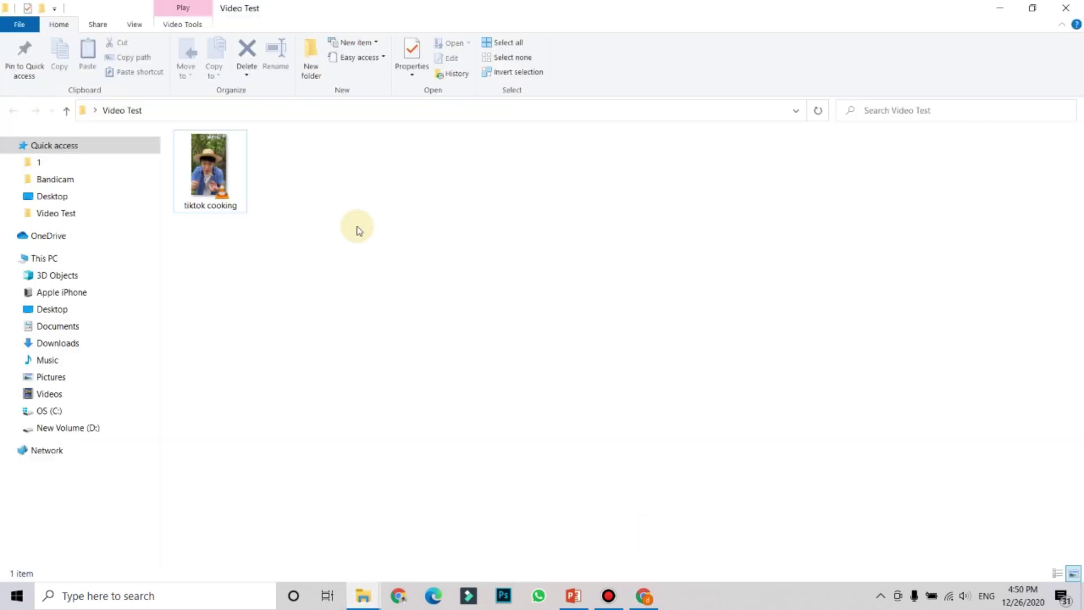
pyautogui.click(225, 160)
pyautogui.doubleClick(225, 160)
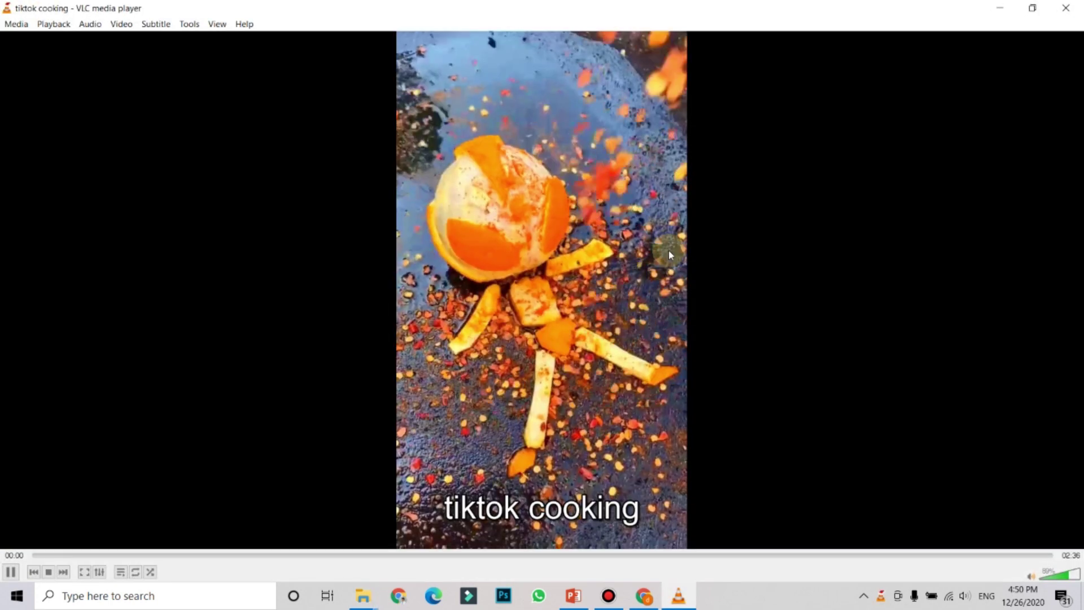
pyautogui.click(1065, 10)
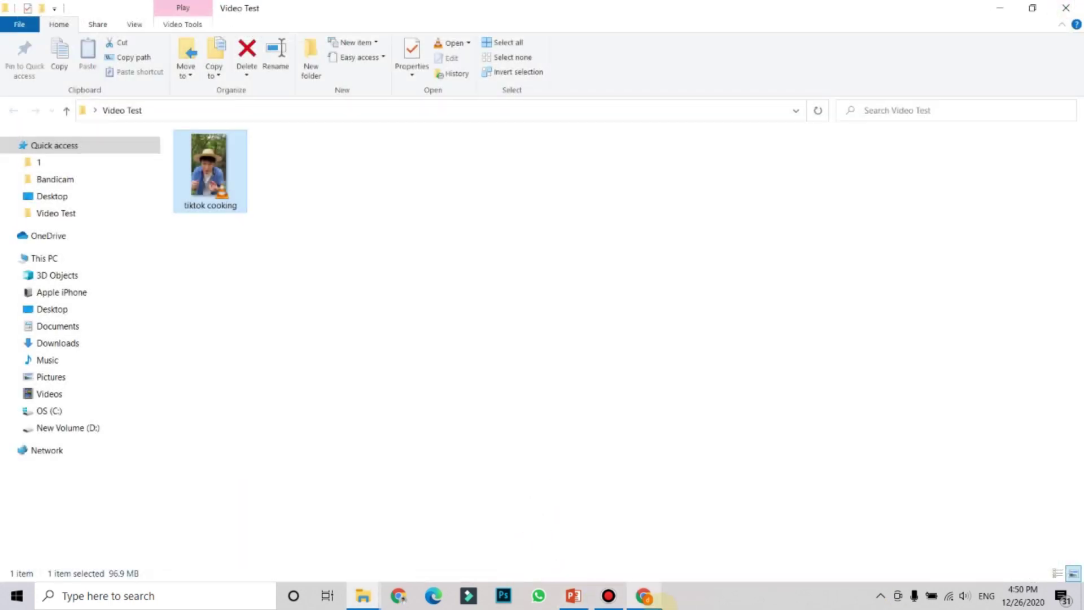
# - Return to the video's details in YouTube Studio and go back to the channel content list
pyautogui.click(649, 598)
pyautogui.click(85, 11)
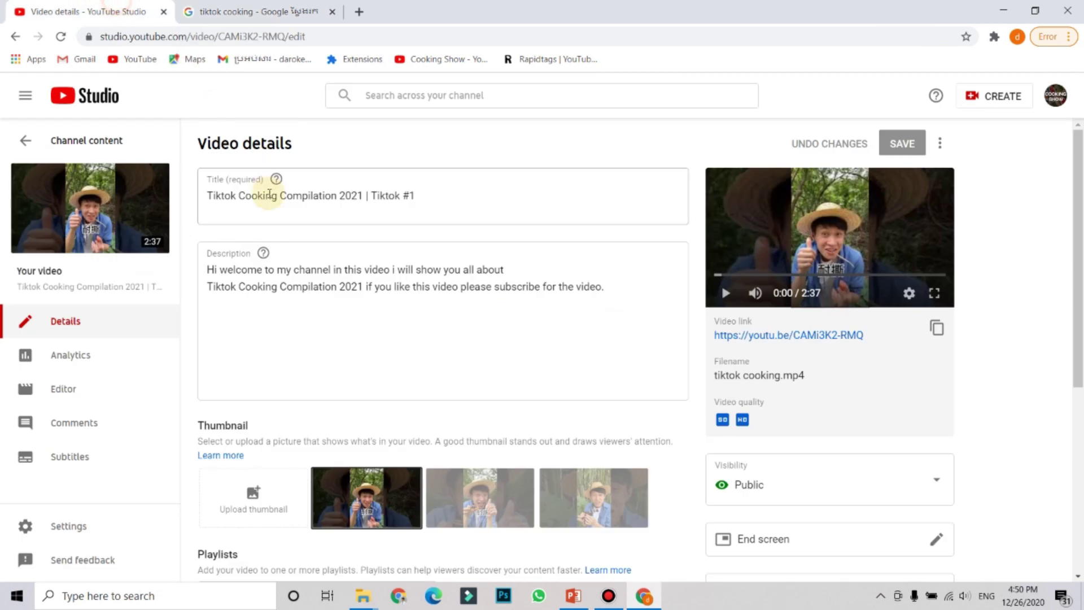
pyautogui.click(28, 141)
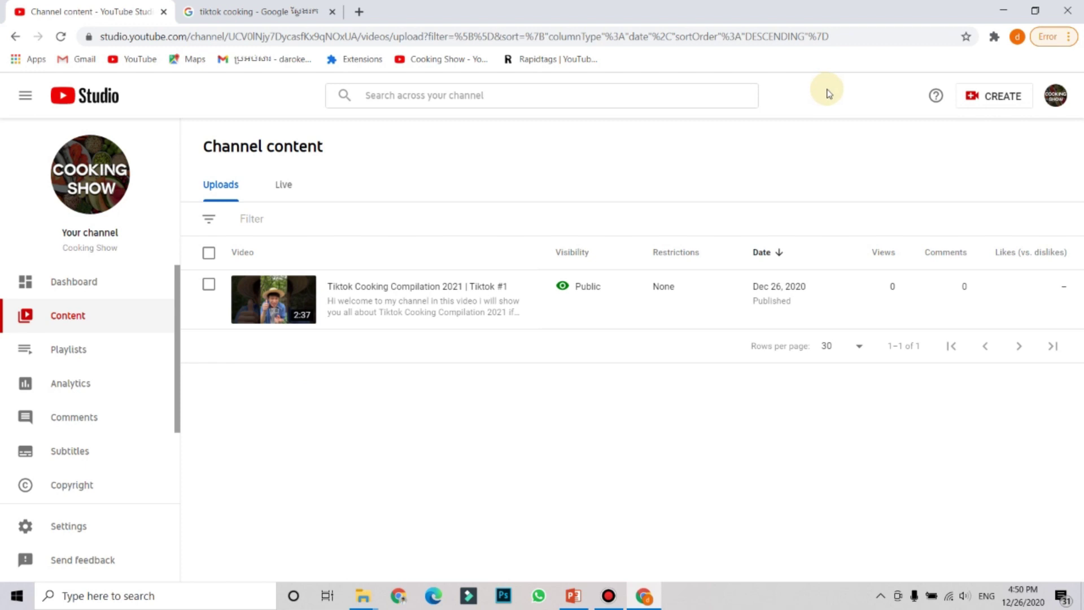
# - Browse the tiktok cooking image results for pictures suitable for a thumbnail
pyautogui.click(298, 8)
pyautogui.scroll(-2, 621, 288)
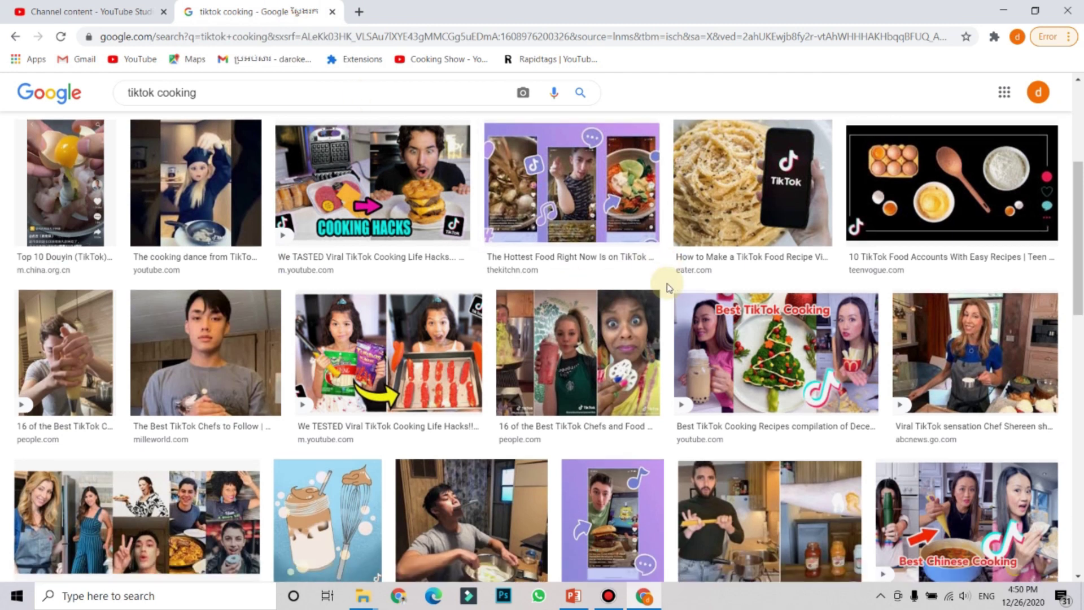
pyautogui.scroll(2, 603, 300)
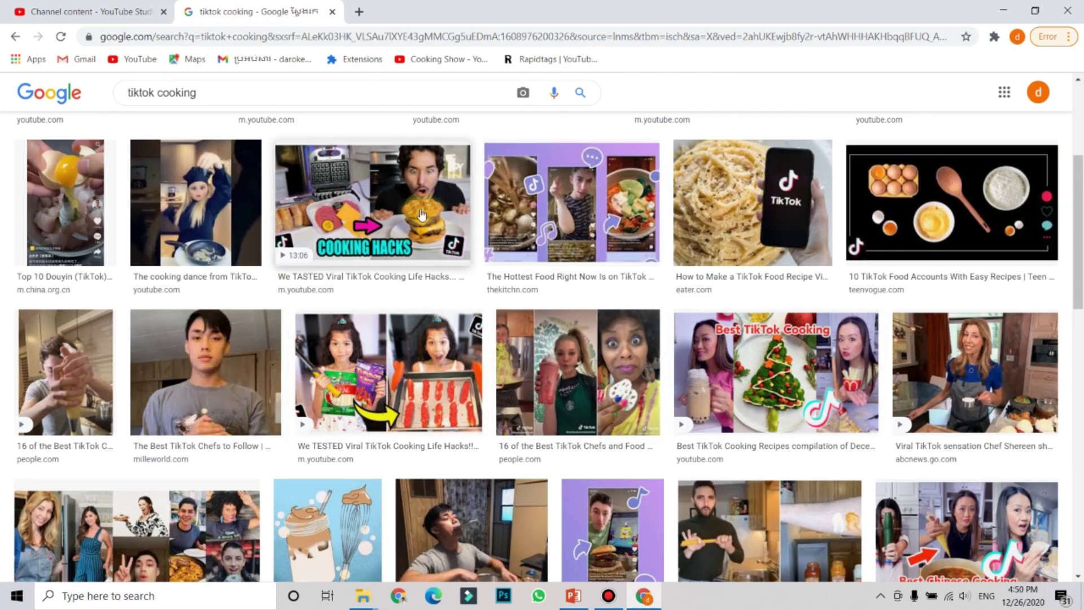
pyautogui.scroll(-6, 429, 226)
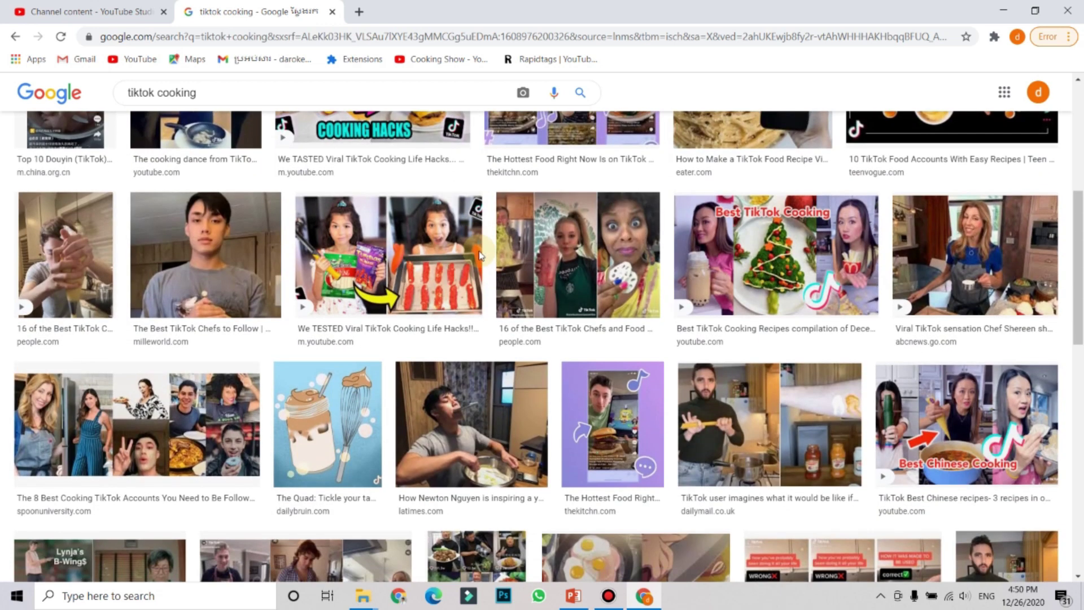
pyautogui.scroll(-4, 481, 257)
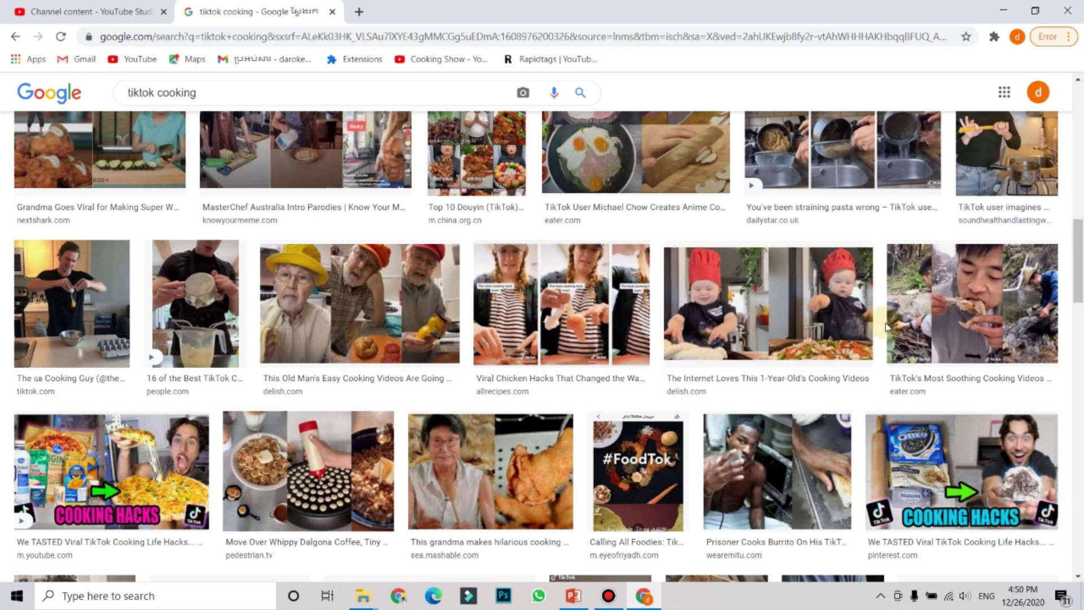
pyautogui.scroll(-2, 815, 339)
pyautogui.scroll(6, 796, 353)
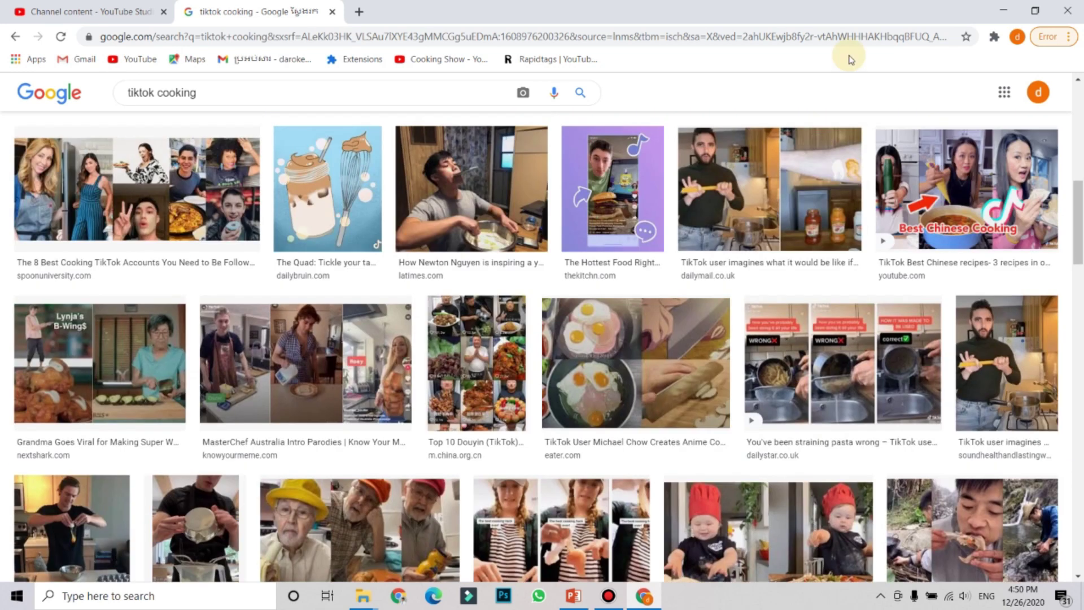
# - Launch Photoshop and return to the channel content page in Chrome
pyautogui.click(85, 12)
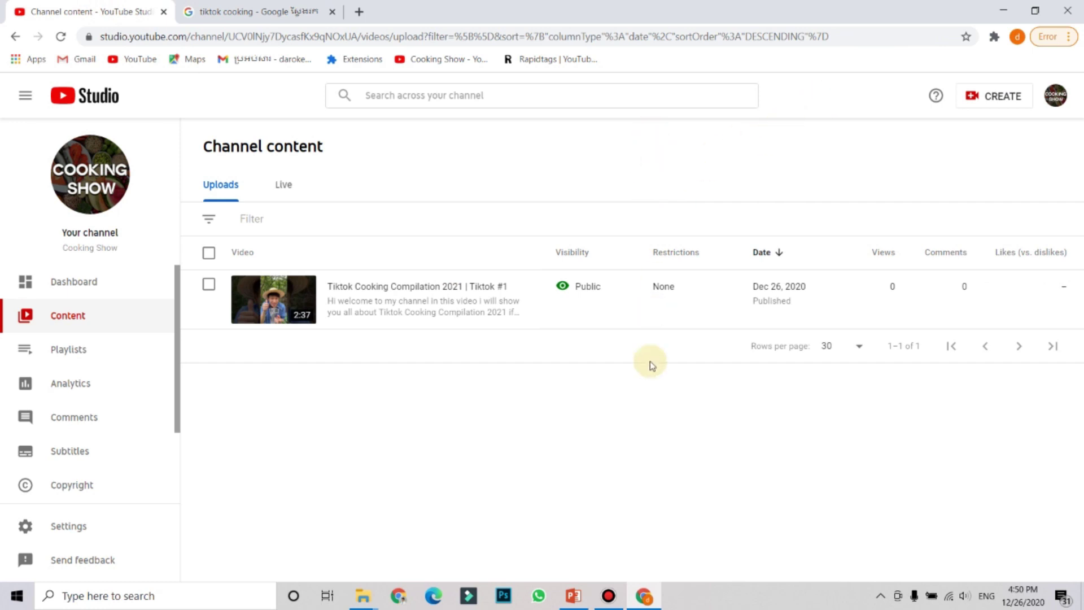
pyautogui.click(525, 597)
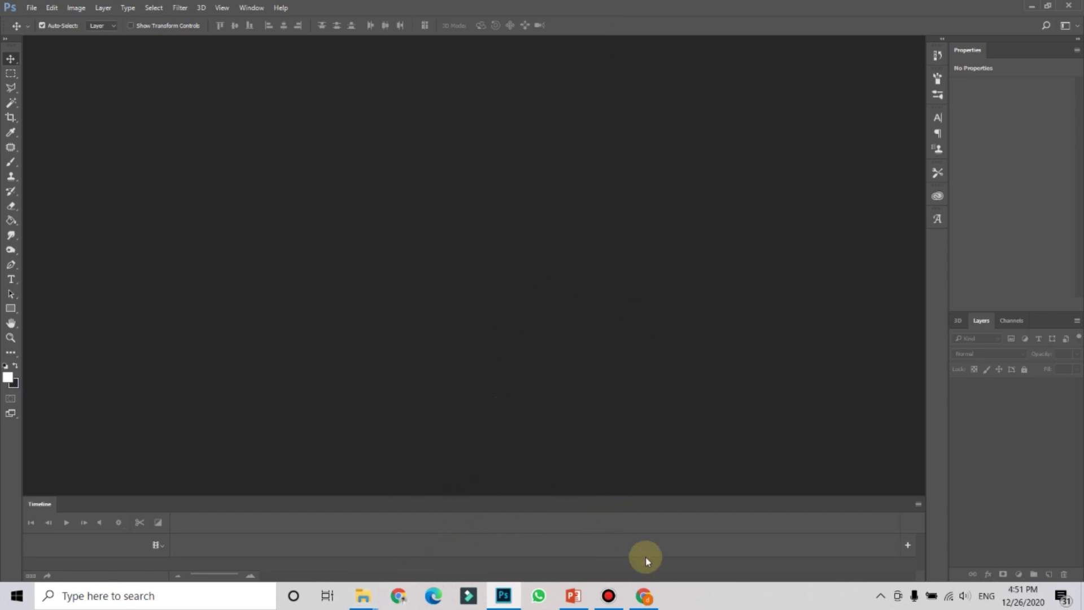
pyautogui.click(649, 597)
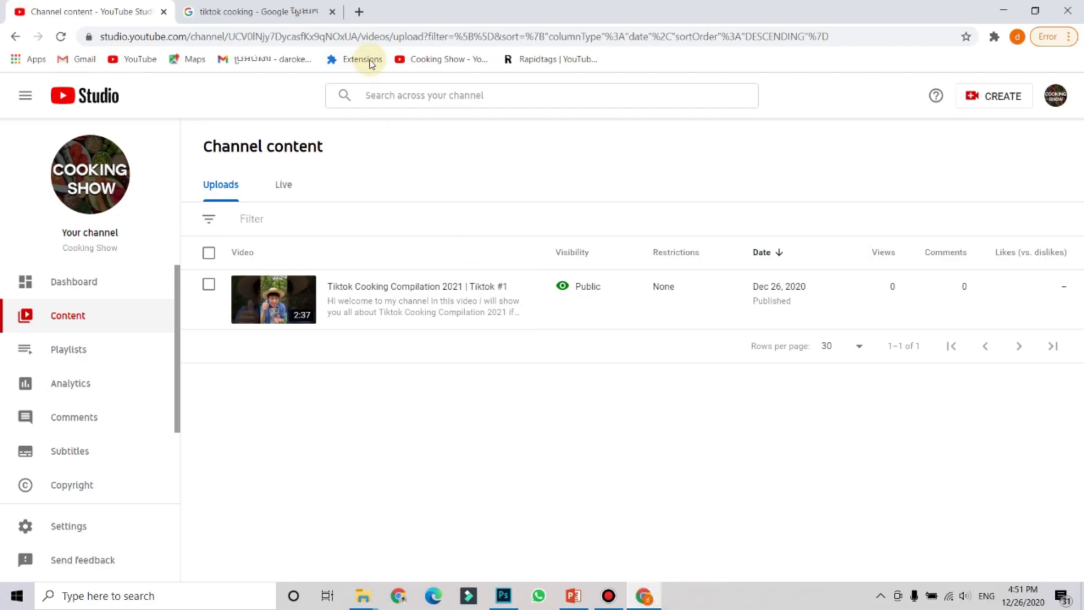
# - Preview the Delish image "This Old Man's Easy Cooking Videos" in the tiktok cooking results and switch to Photoshop
pyautogui.click(279, 5)
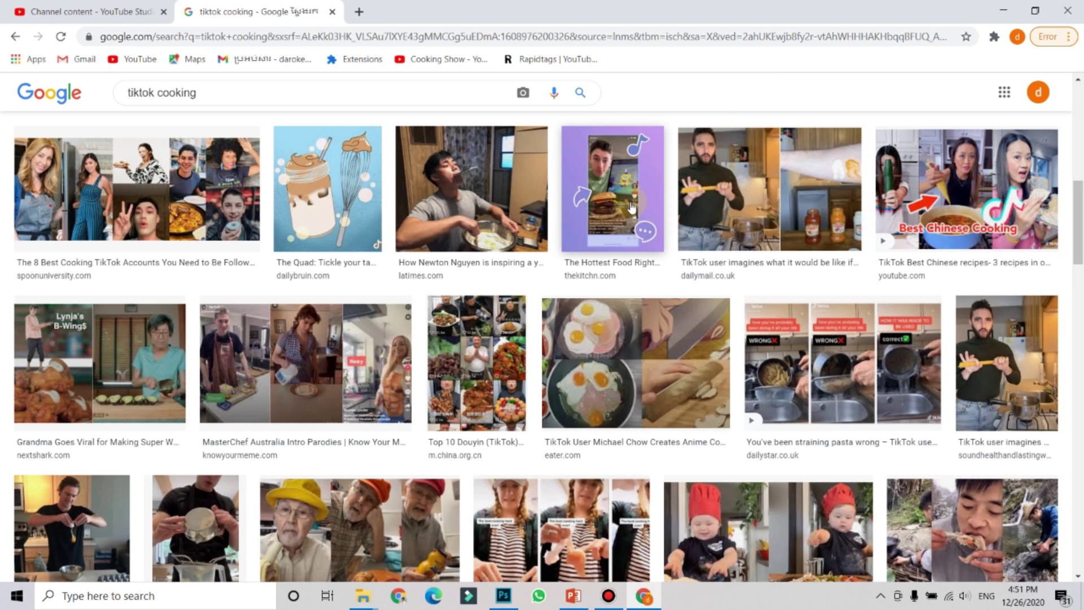
pyautogui.scroll(-2, 644, 225)
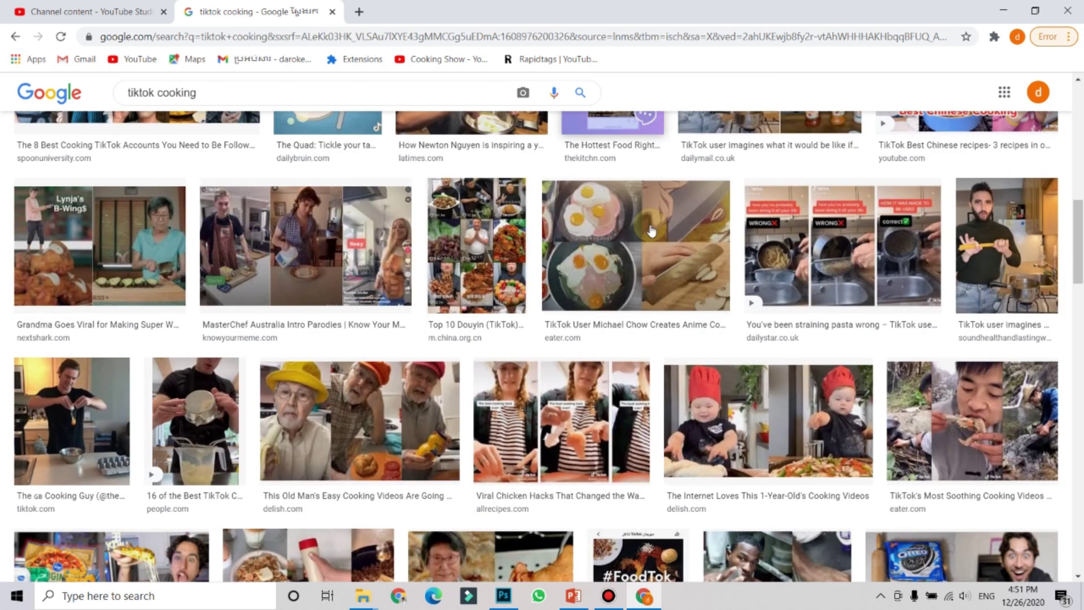
pyautogui.click(395, 437)
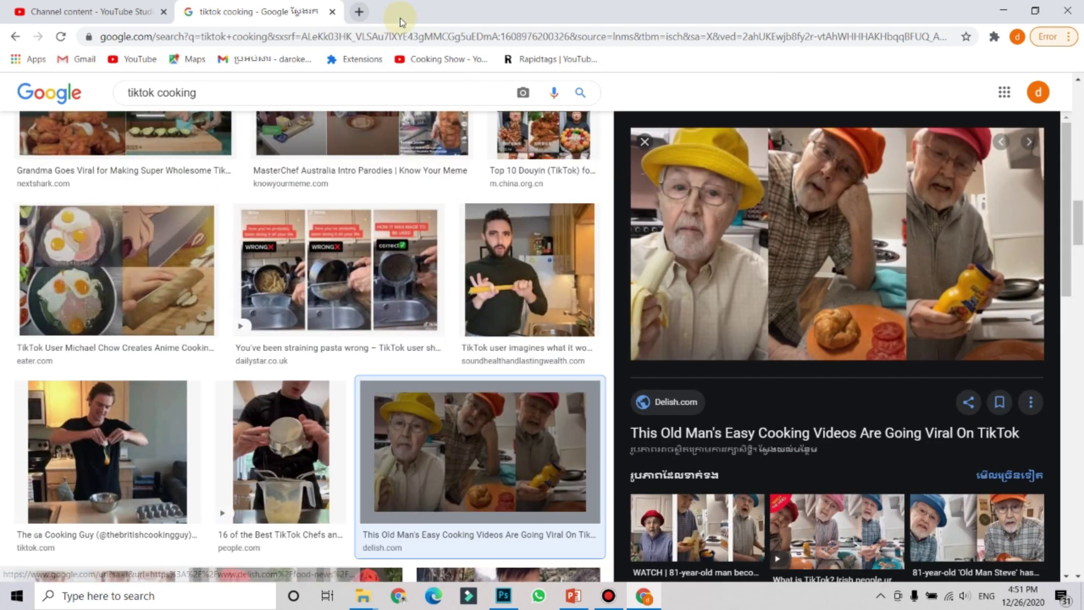
pyautogui.click(830, 228)
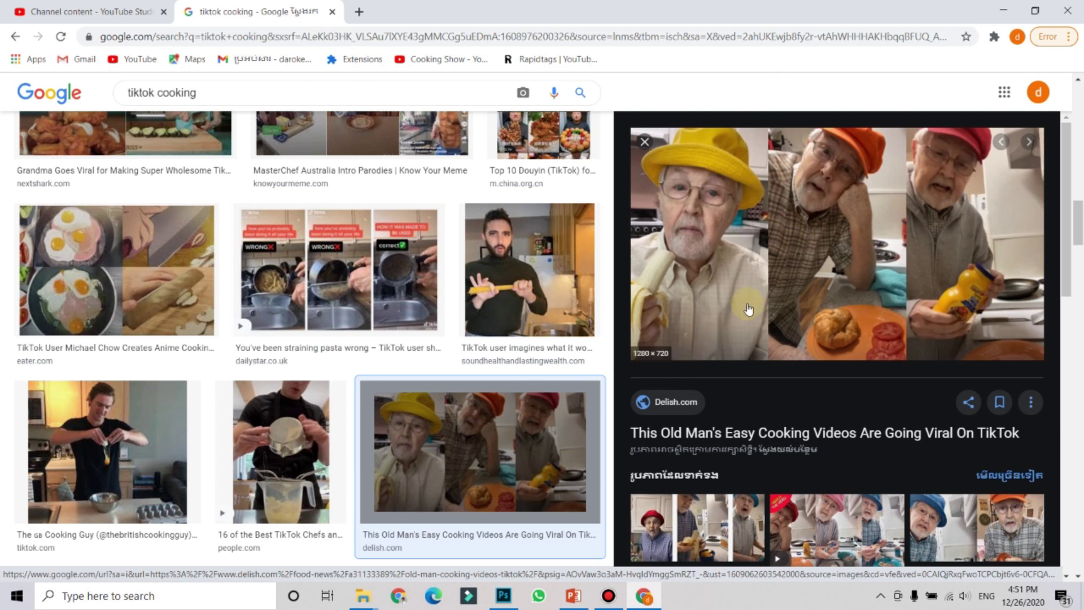
pyautogui.click(502, 599)
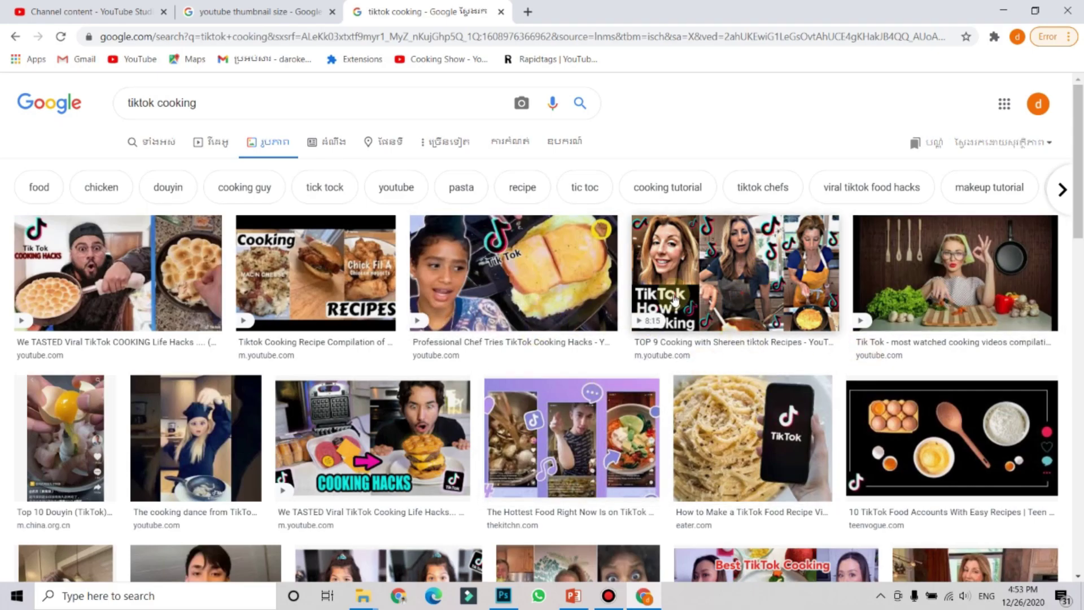
# - Save the "TOP 9 Cooking with Shereen tiktok Recipes" image as JPEG maxresdefault in the Desktop's Video Test folder
pyautogui.click(759, 286)
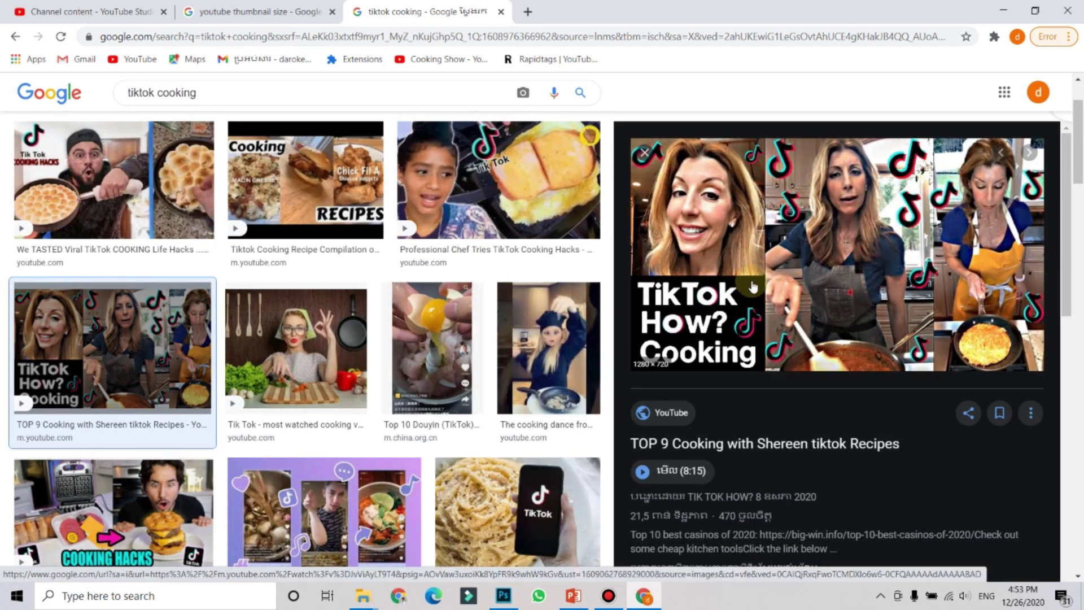
pyautogui.rightClick(820, 285)
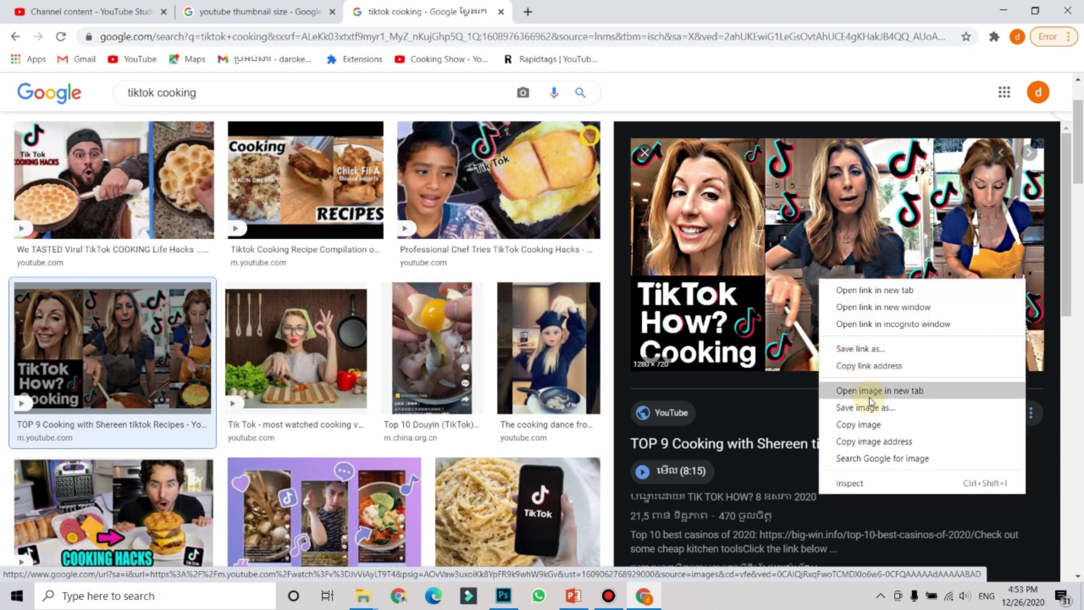
pyautogui.click(899, 409)
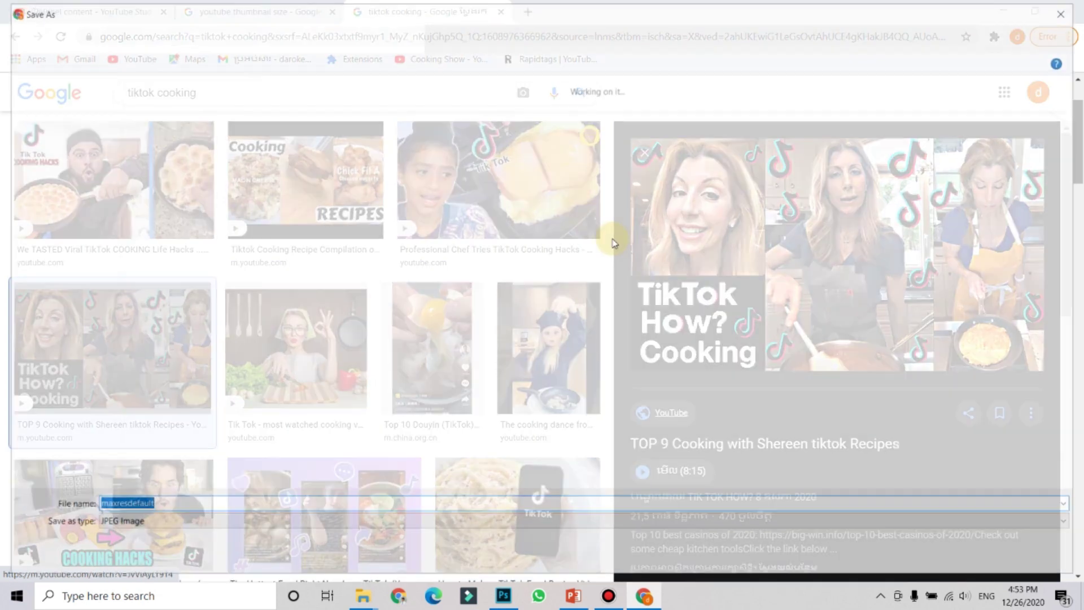
pyautogui.click(77, 144)
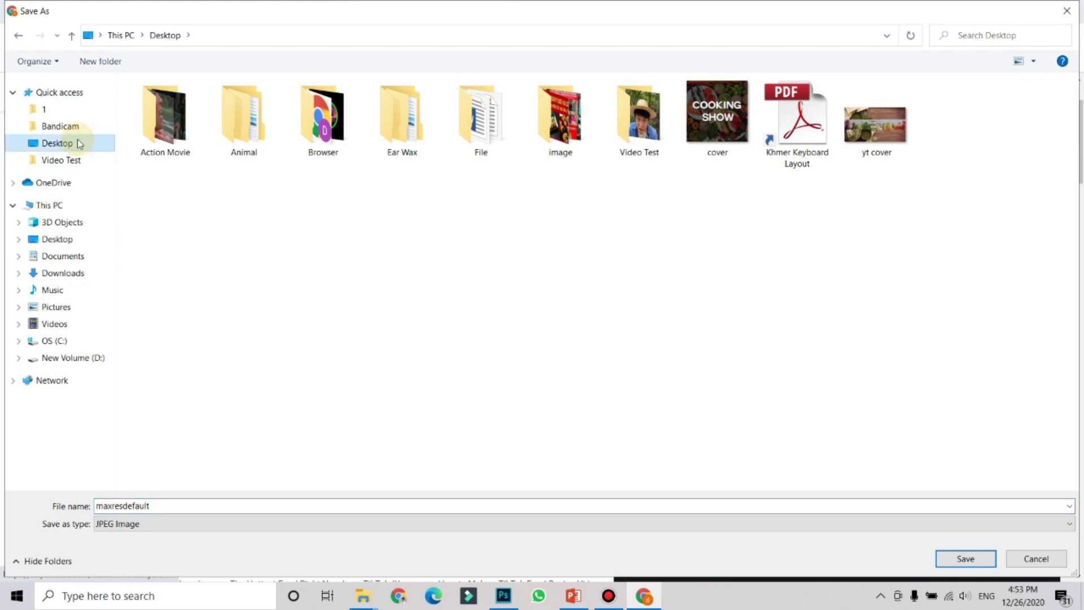
pyautogui.click(648, 116)
pyautogui.doubleClick(648, 116)
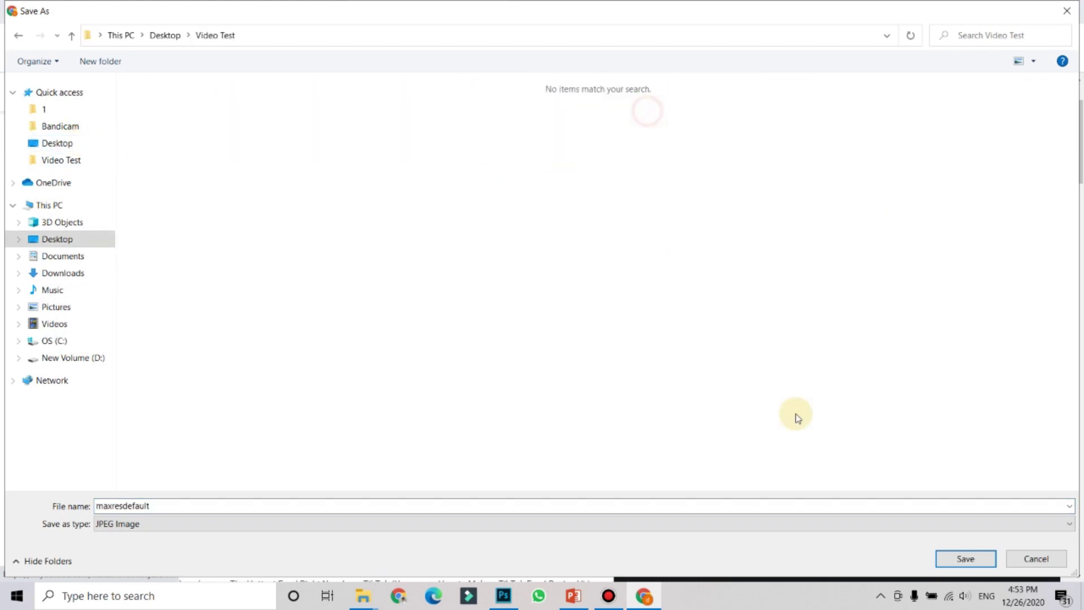
pyautogui.click(948, 561)
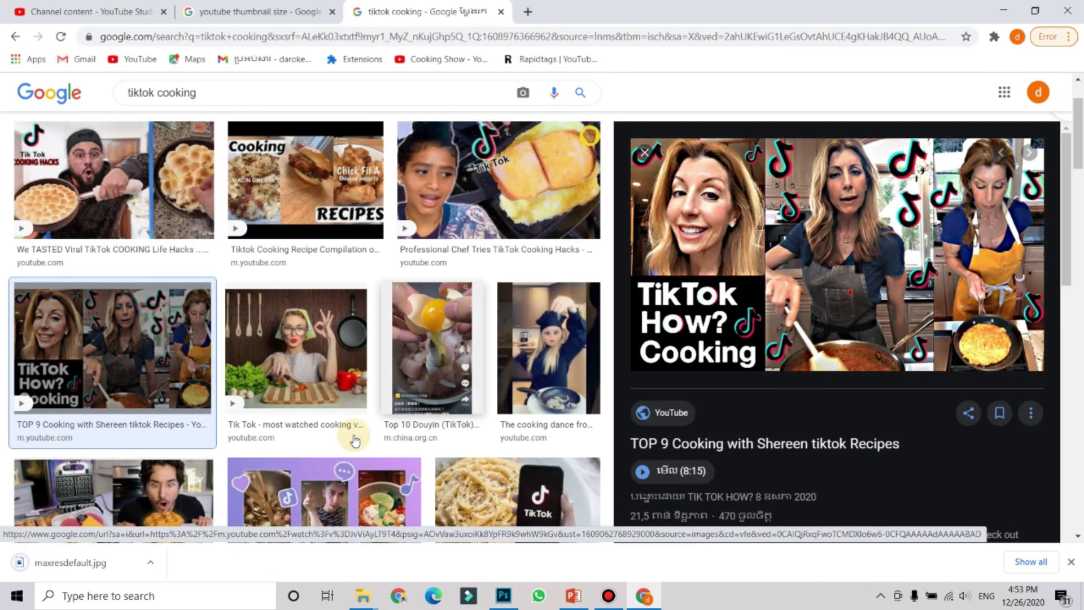
# - Locate the downloaded maxresdefault.jpg in its folder and open it as a document in Photoshop
pyautogui.click(151, 565)
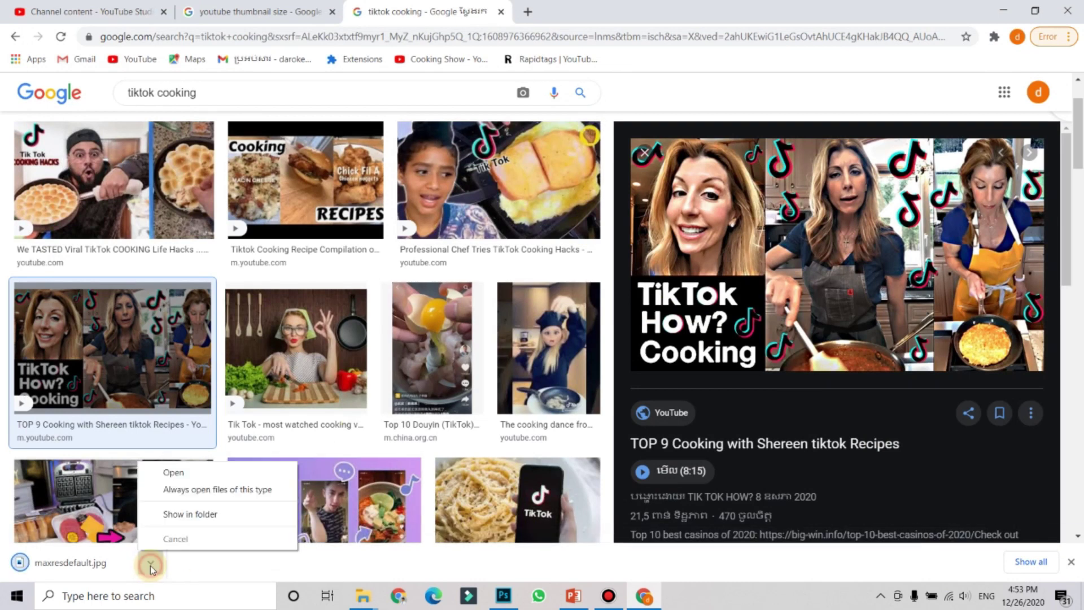
pyautogui.click(175, 514)
pyautogui.moveTo(569, 216); pyautogui.dragTo(419, 249)
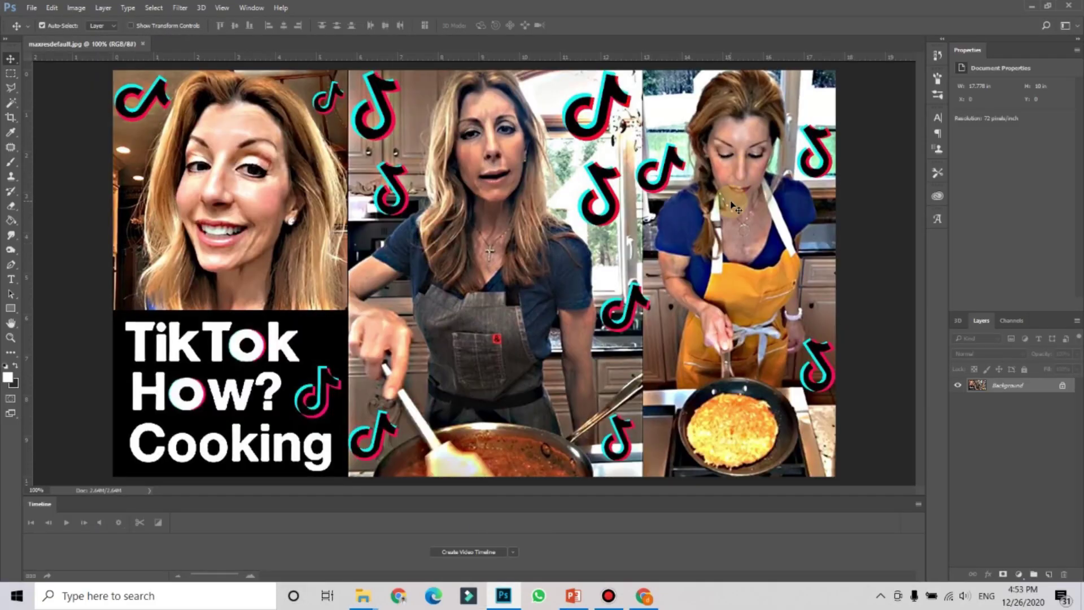
pyautogui.hotkey('ctrl', '-')
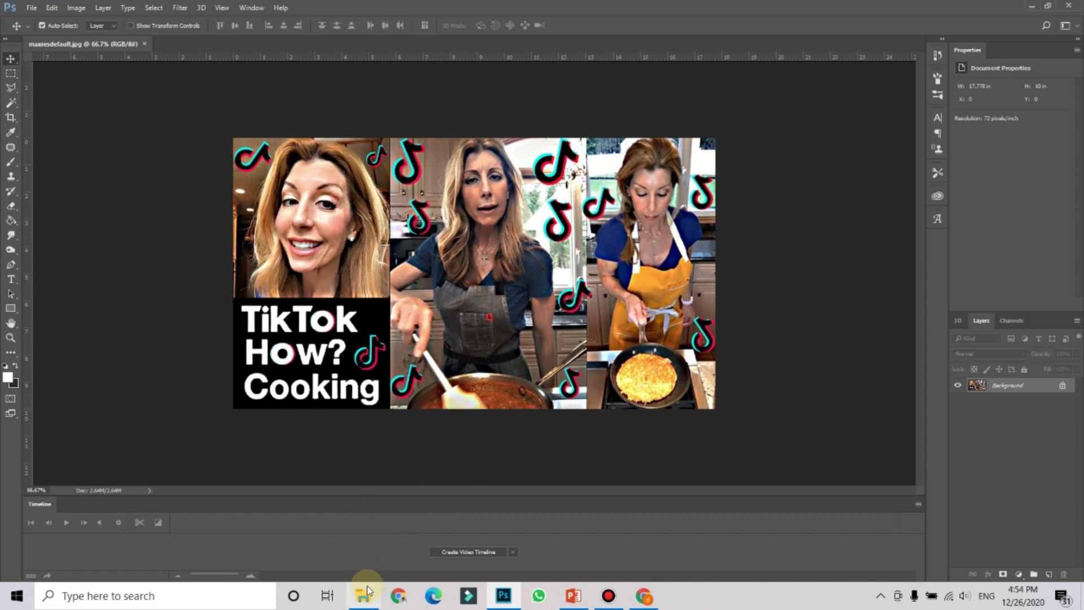
pyautogui.moveTo(372, 606)
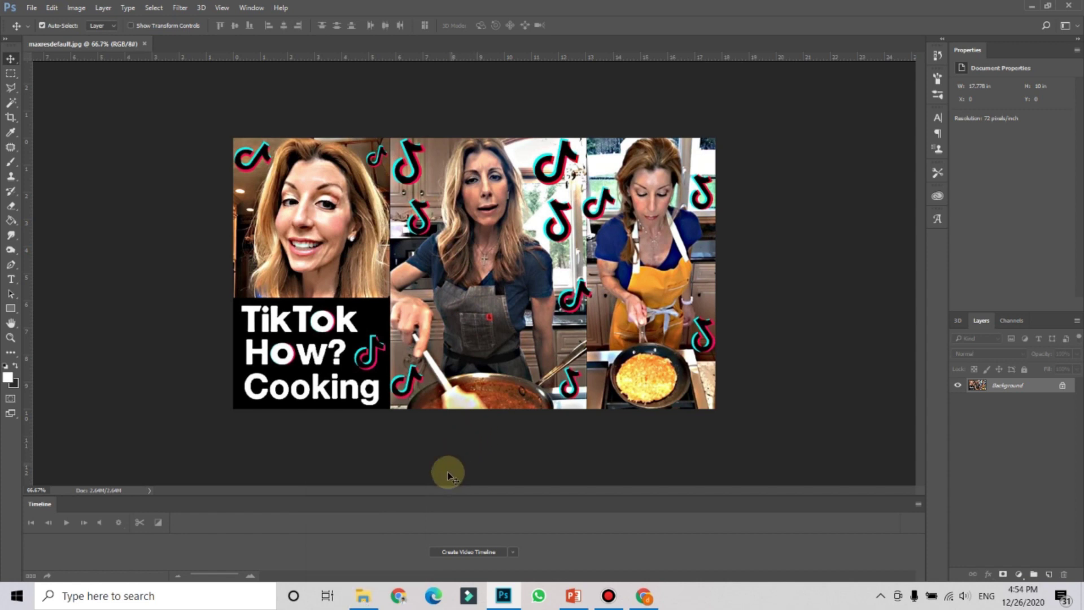
pyautogui.click(366, 594)
pyautogui.moveTo(516, 24); pyautogui.dragTo(440, 32)
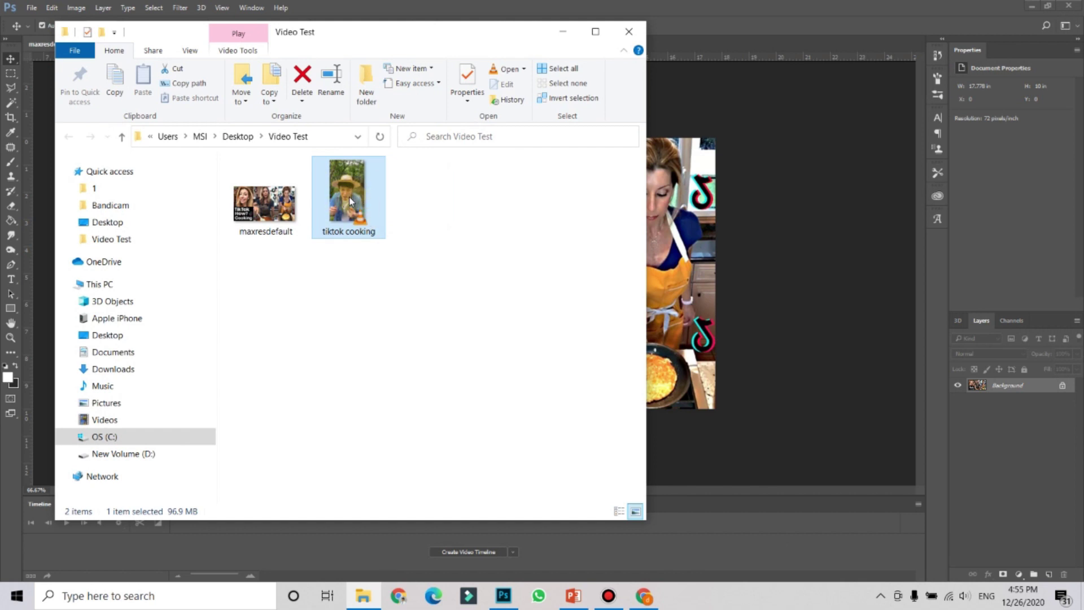
pyautogui.click(644, 596)
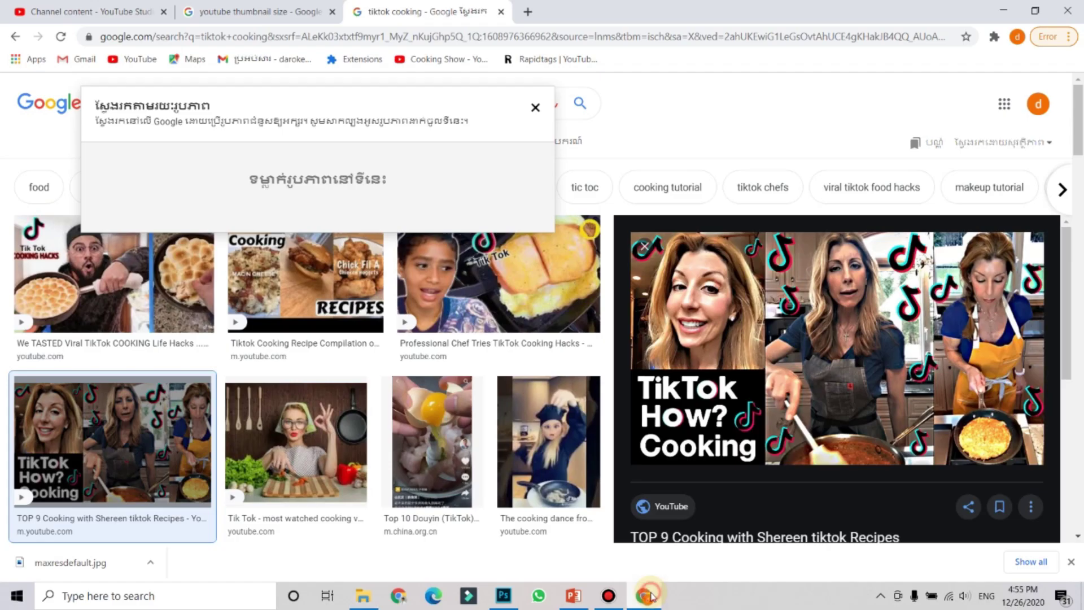
pyautogui.click(166, 5)
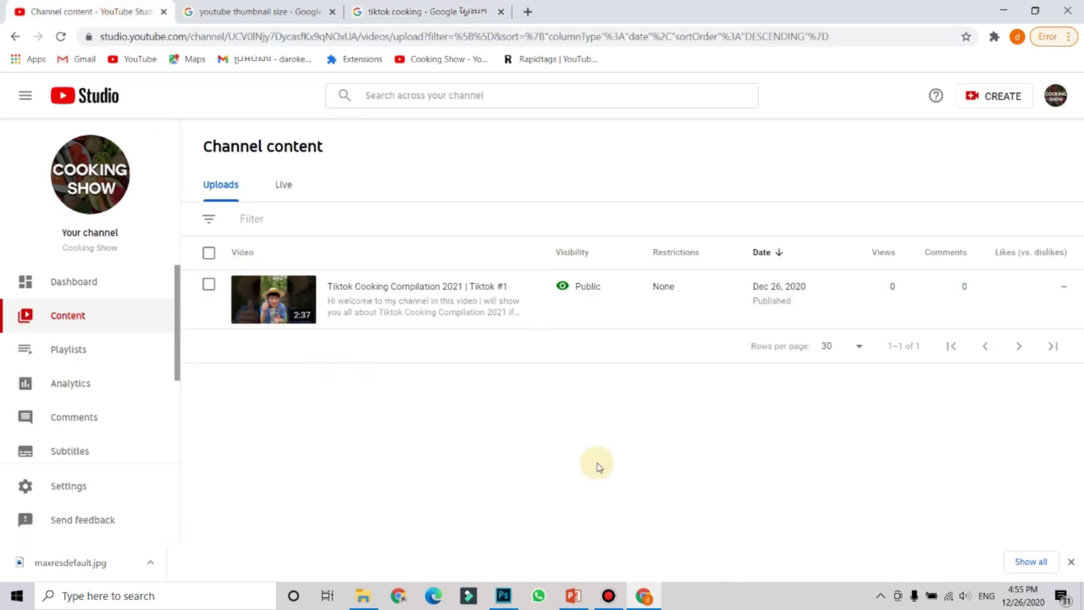
# - Open the tiktok cooking video from the Video Test folder in VLC, paused, and launch Snipping Tool
pyautogui.click(363, 598)
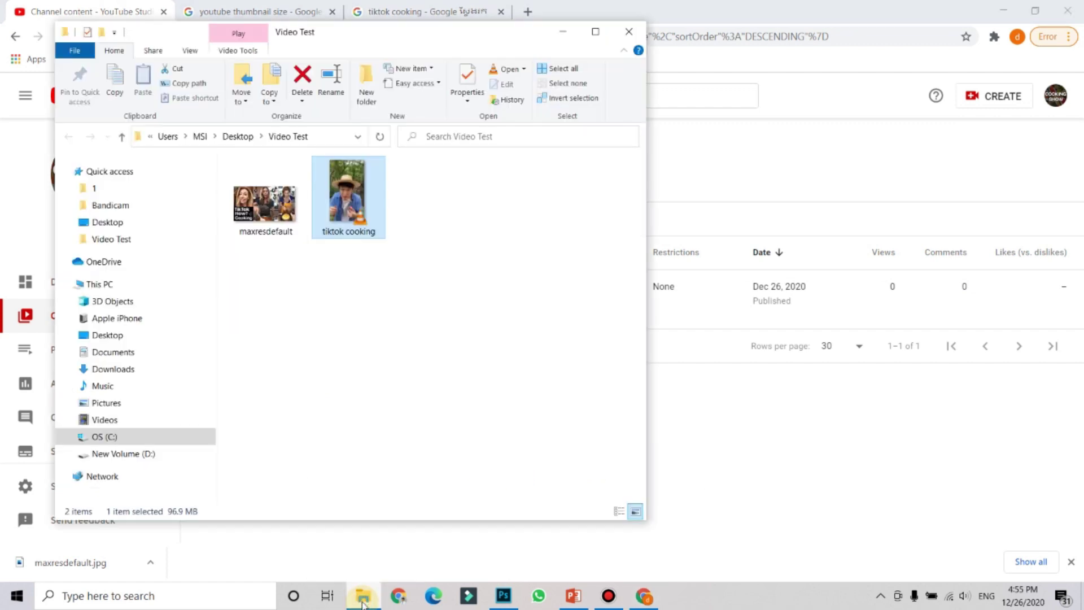
pyautogui.doubleClick(350, 197)
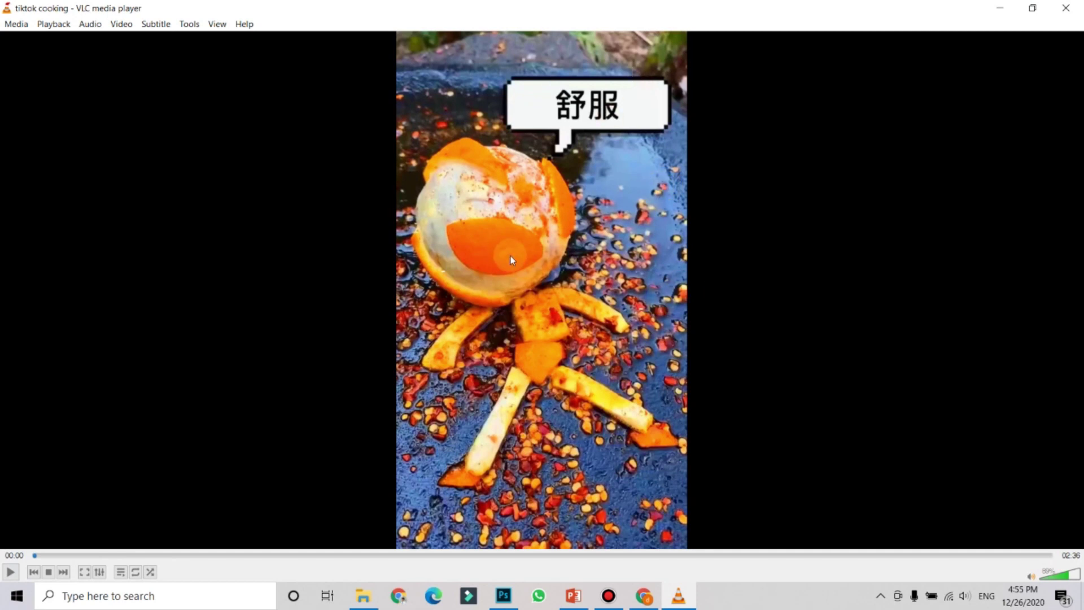
pyautogui.click(225, 597)
pyautogui.write('s')
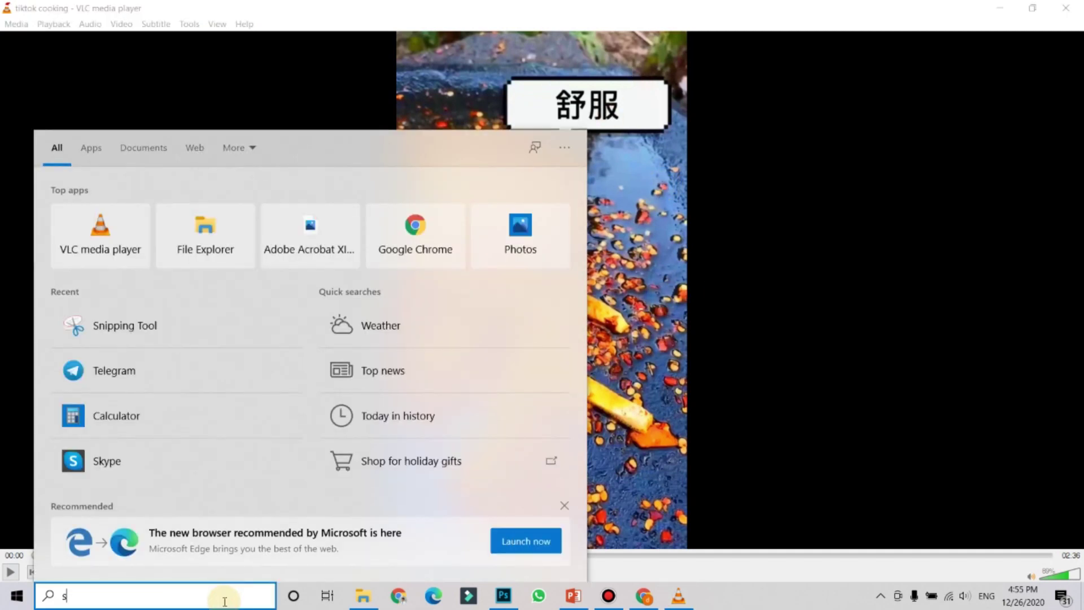
pyautogui.write('ni')
pyautogui.press('Return')
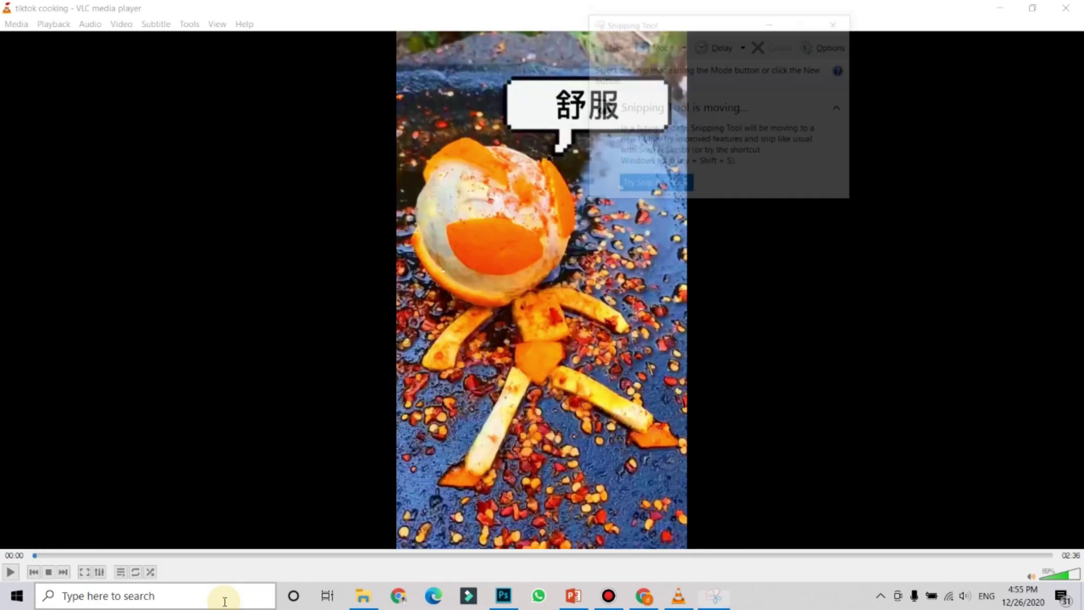
# - Snip the full video frame of the orange-headed food figure and save it as JPEG Capture in the Desktop's Video Test folder
pyautogui.click(604, 48)
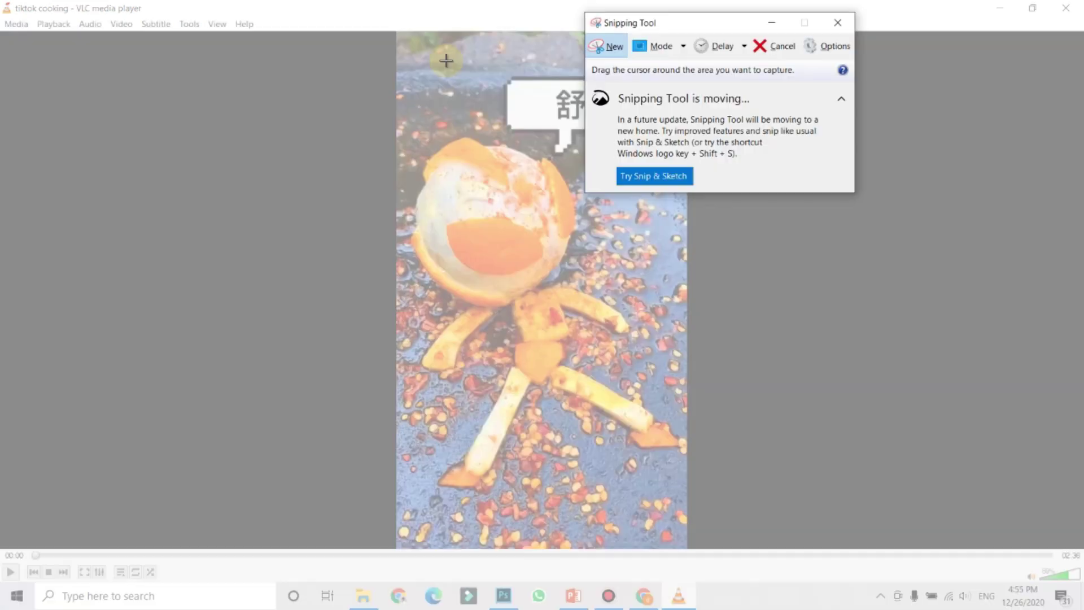
pyautogui.moveTo(397, 32); pyautogui.dragTo(685, 551)
pyautogui.click(504, 48)
pyautogui.click(390, 156)
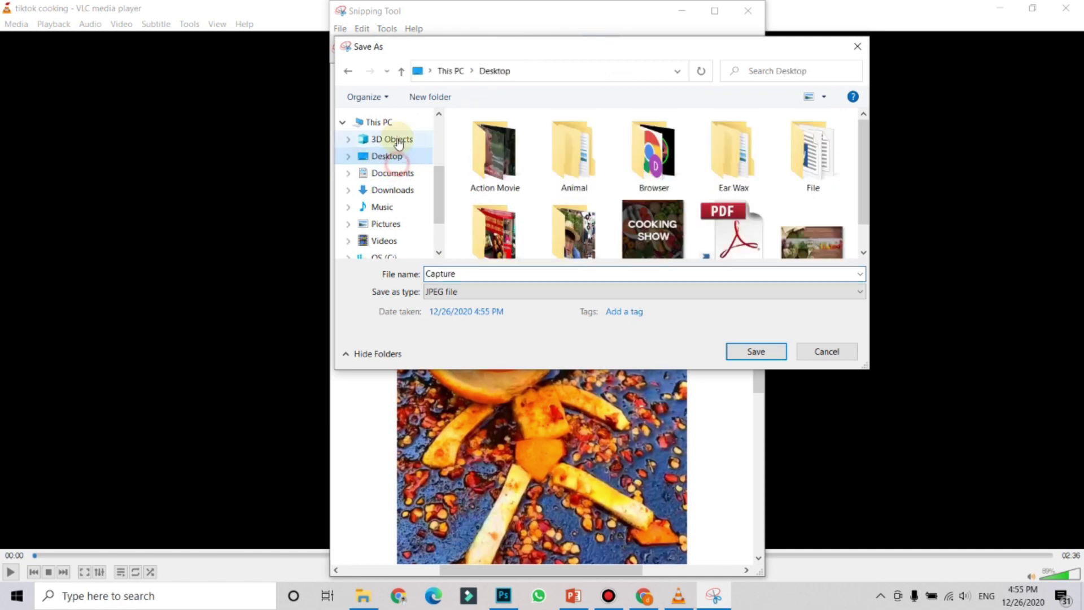
pyautogui.click(654, 155)
pyautogui.scroll(-1, 864, 151)
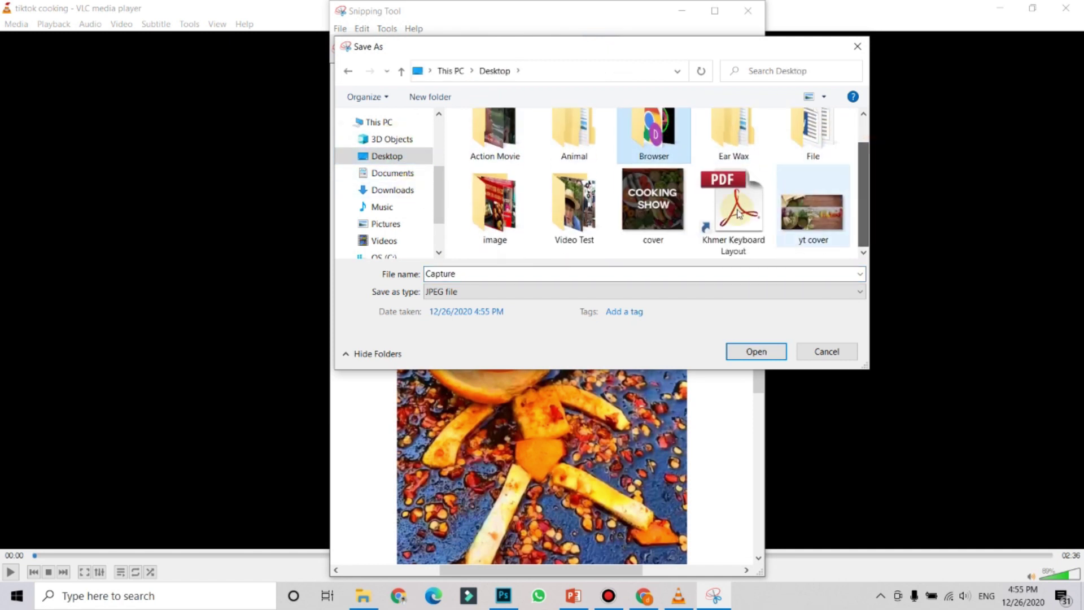
pyautogui.doubleClick(574, 206)
pyautogui.click(513, 275)
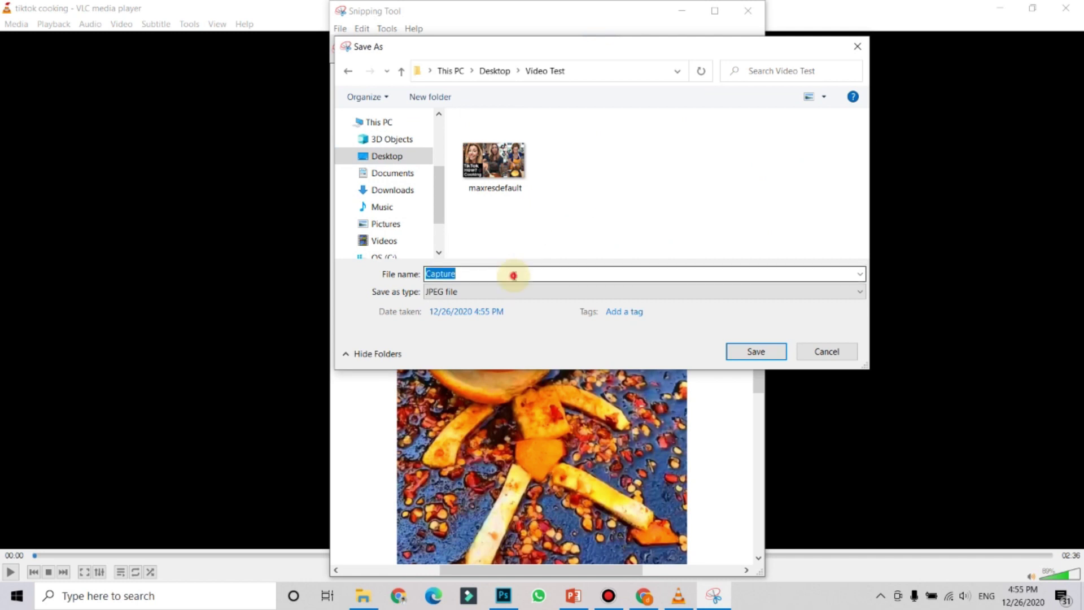
pyautogui.click(579, 274)
pyautogui.click(776, 355)
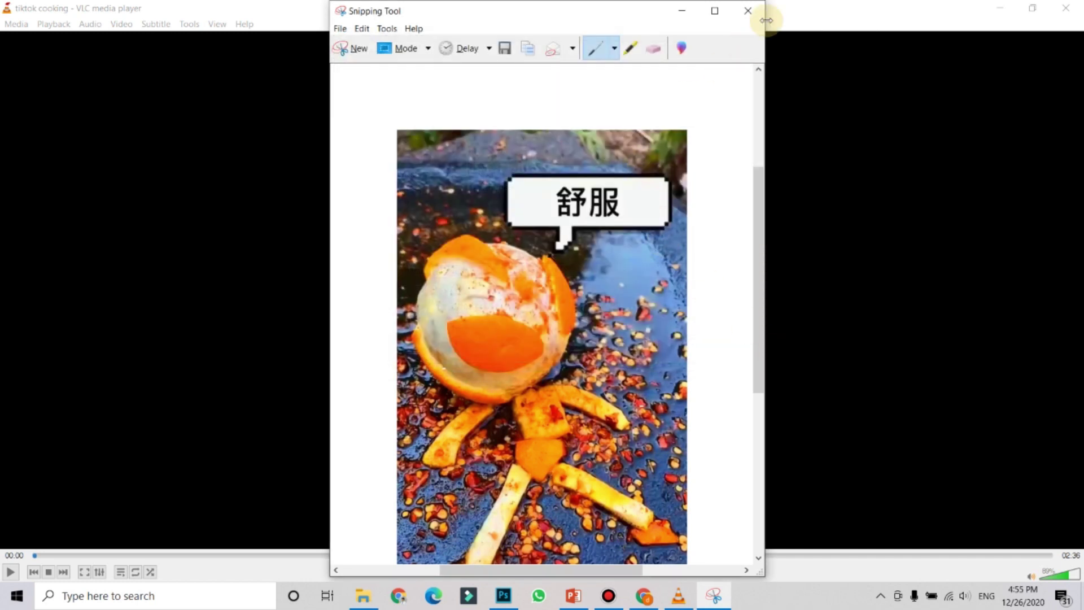
pyautogui.click(842, 5)
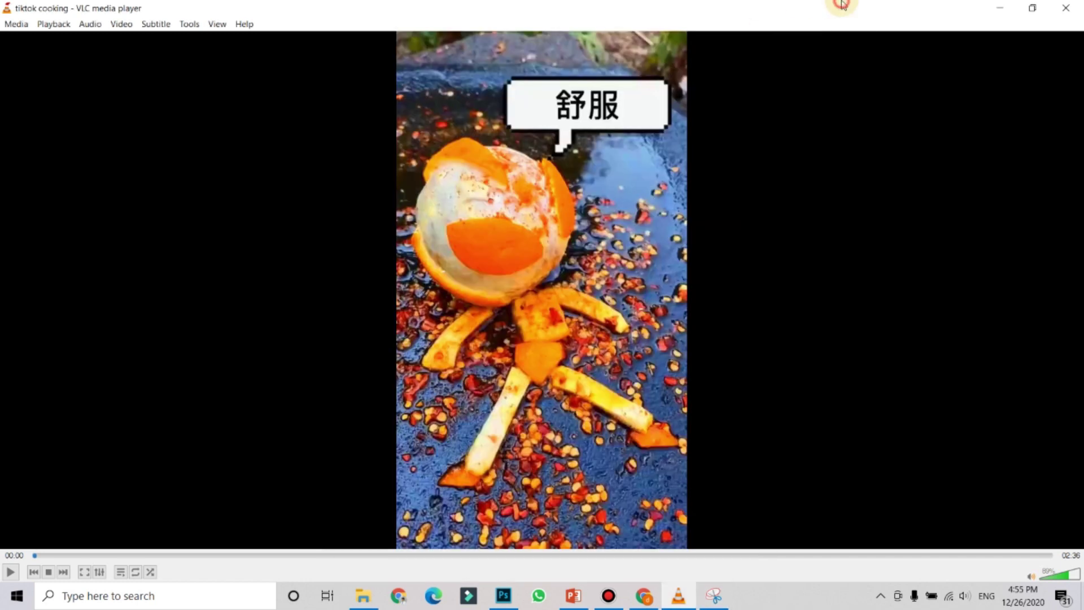
# - Advance the video to the 00:33 frame of the man holding the egg-headed sausage figure, keeping it paused
pyautogui.click(194, 556)
pyautogui.press('space')
pyautogui.press('space')
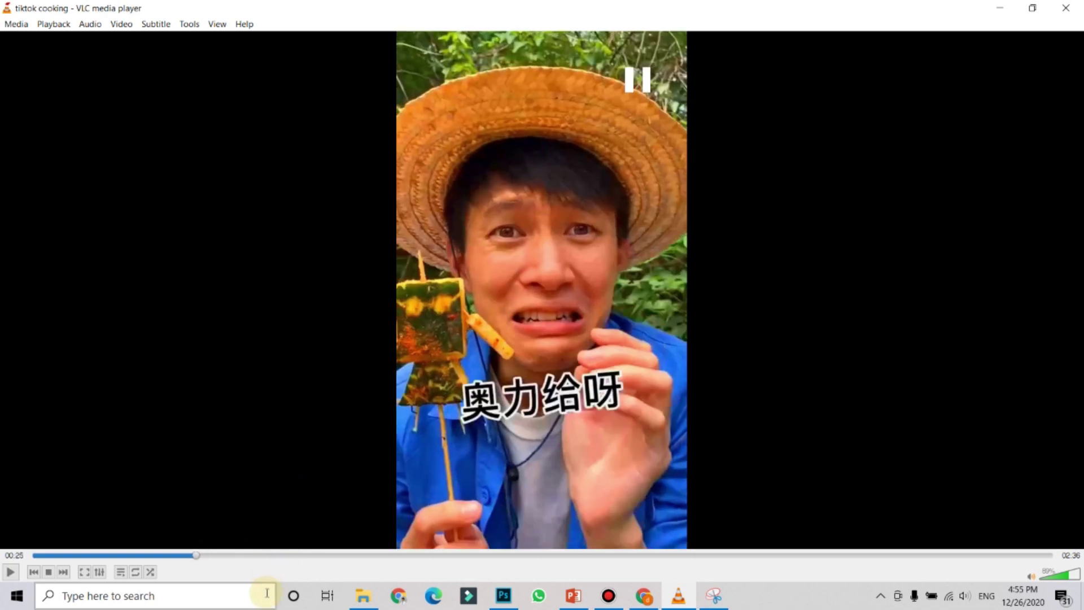
pyautogui.click(200, 555)
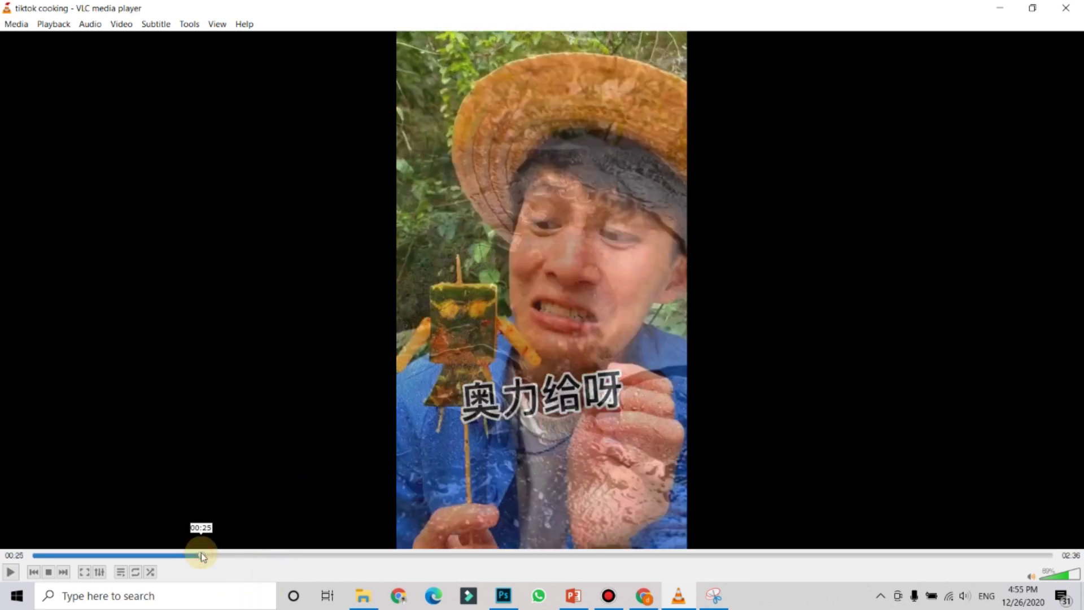
pyautogui.moveTo(202, 556); pyautogui.dragTo(244, 573)
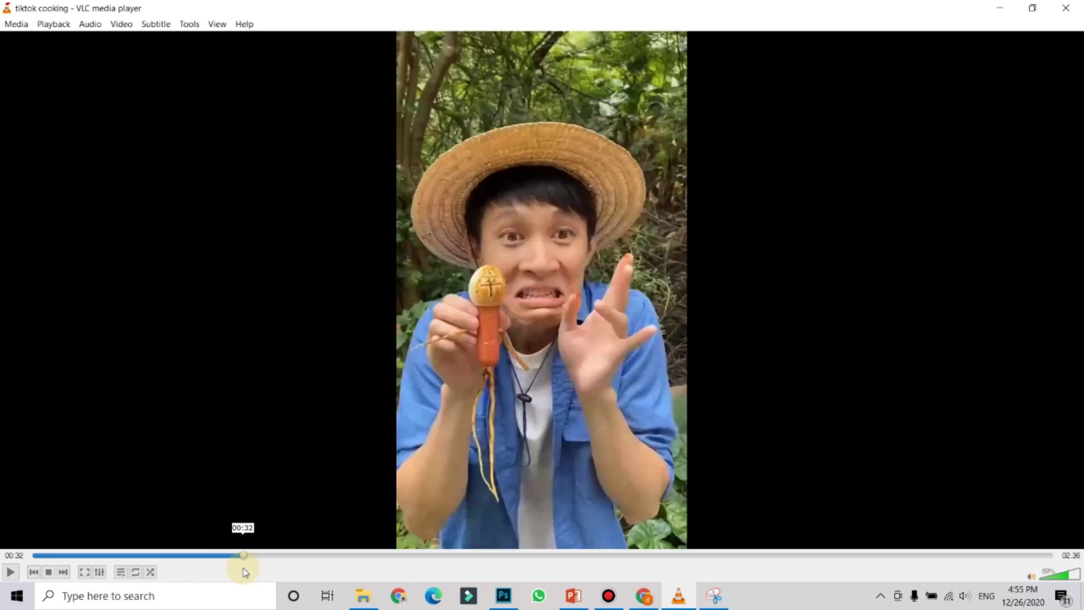
pyautogui.moveTo(247, 570); pyautogui.dragTo(251, 573)
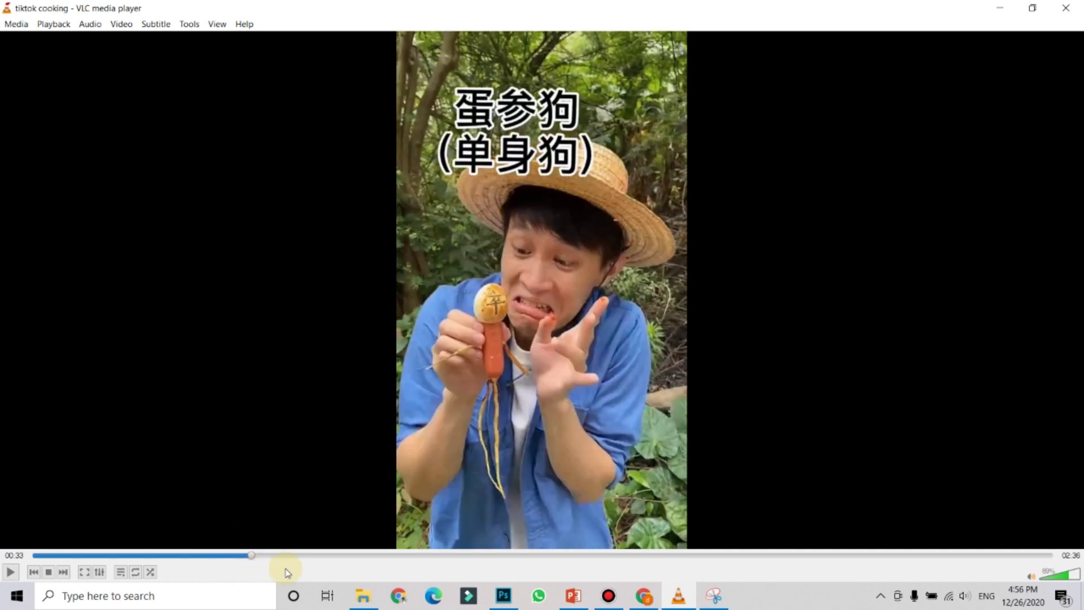
# - Snip the 00:33 frame of the man in the straw hat and save it as a JPEG in the Video Test folder
pyautogui.click(707, 601)
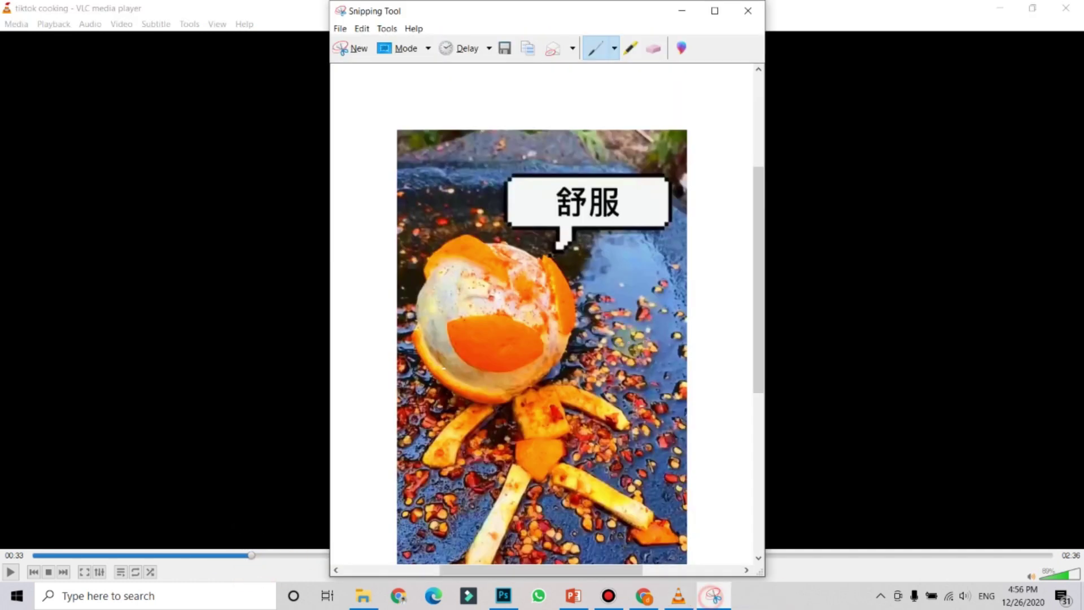
pyautogui.click(356, 48)
pyautogui.moveTo(398, 38); pyautogui.dragTo(688, 548)
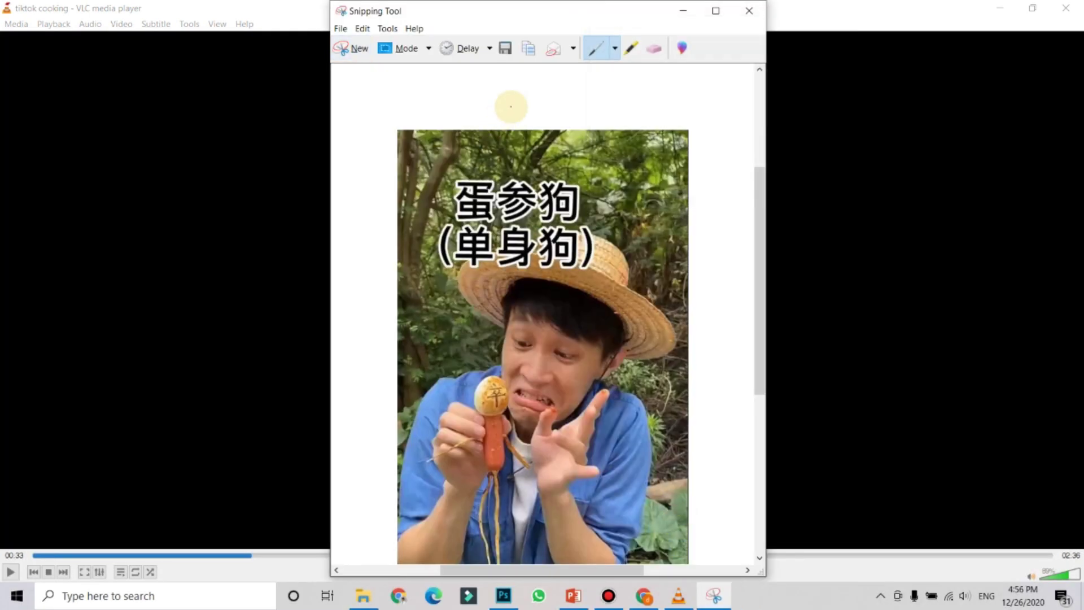
pyautogui.click(505, 50)
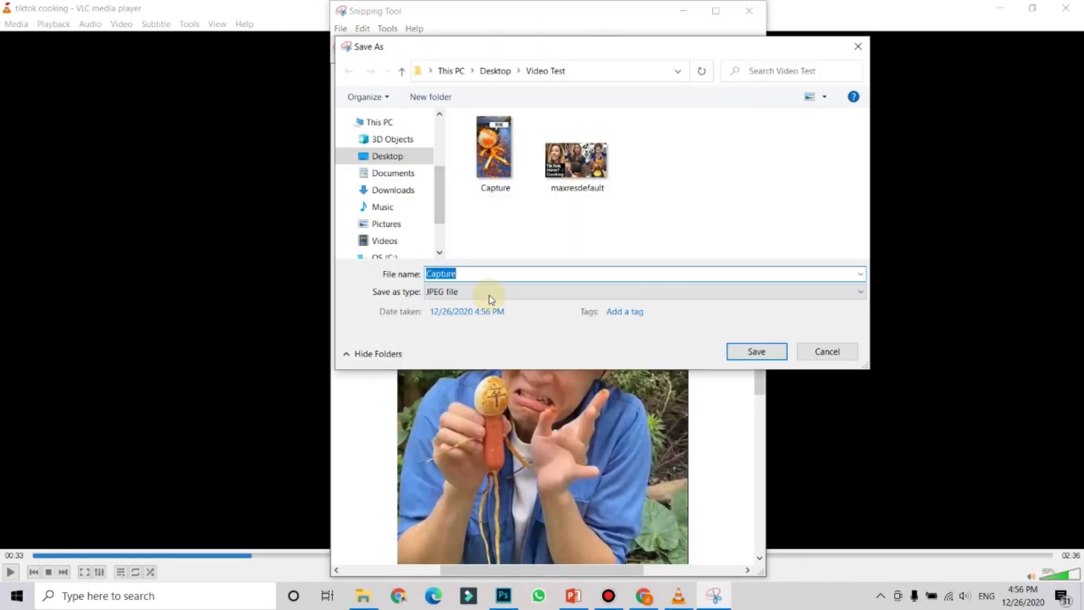
pyautogui.click(755, 352)
pyautogui.click(827, 13)
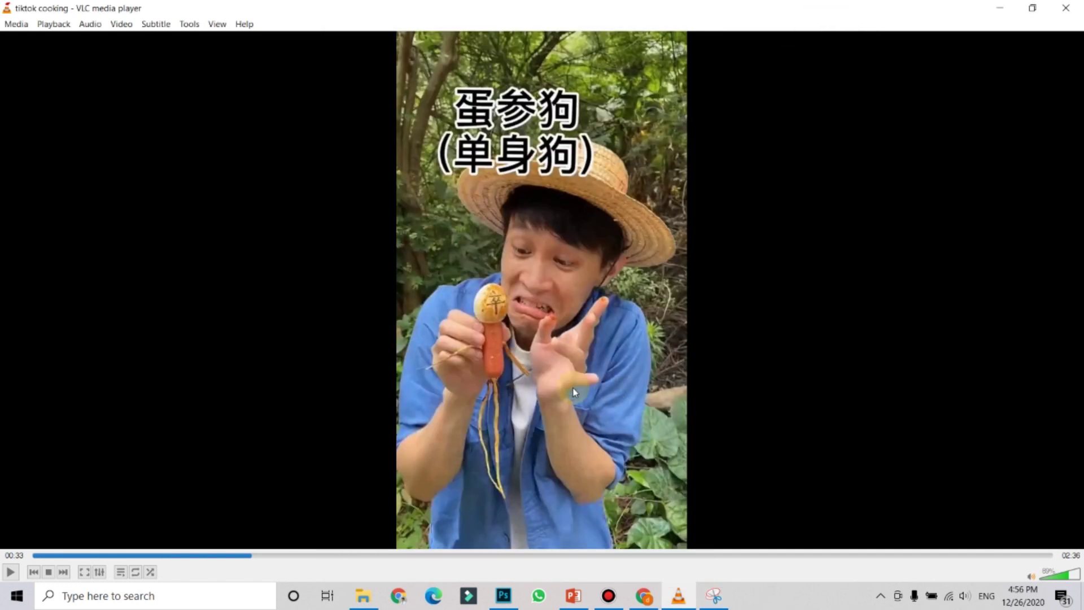
# - Scan the paused video forward to 02:14 for another frame suitable for the thumbnail
pyautogui.click(394, 557)
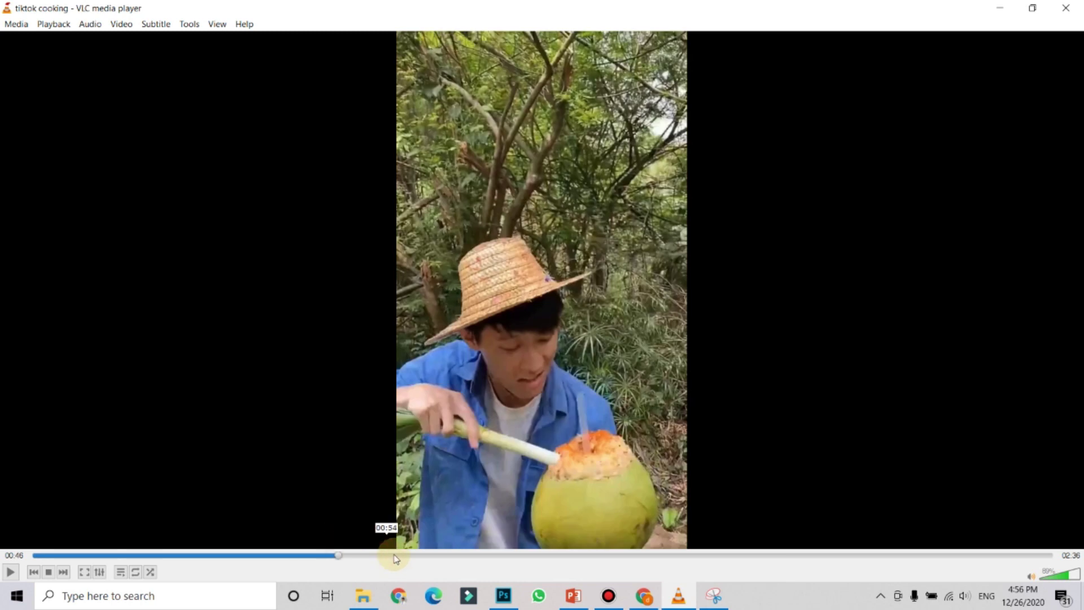
pyautogui.click(400, 557)
pyautogui.click(572, 556)
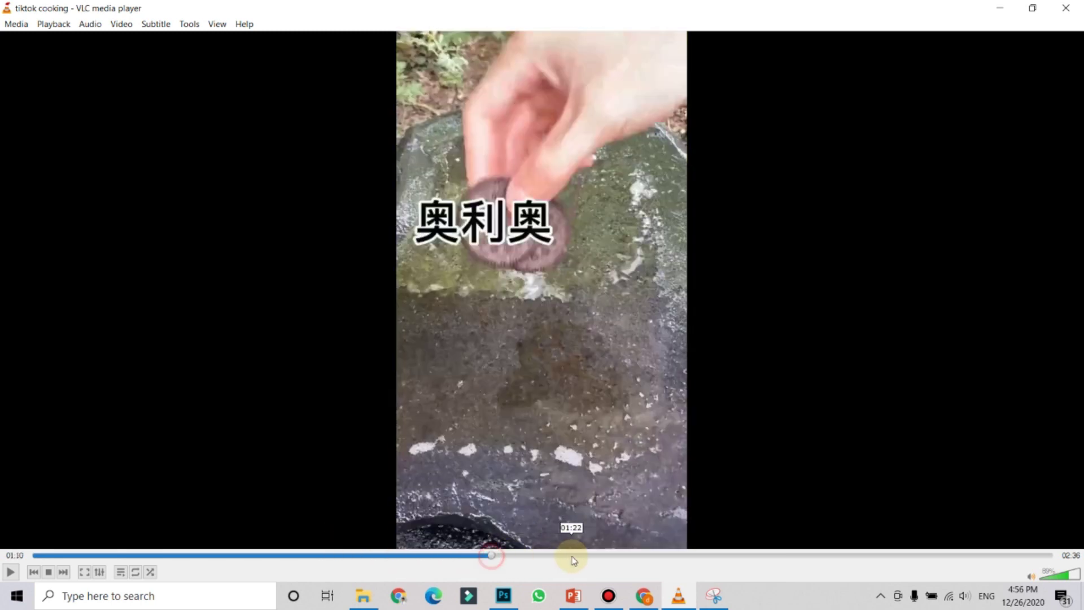
pyautogui.click(625, 557)
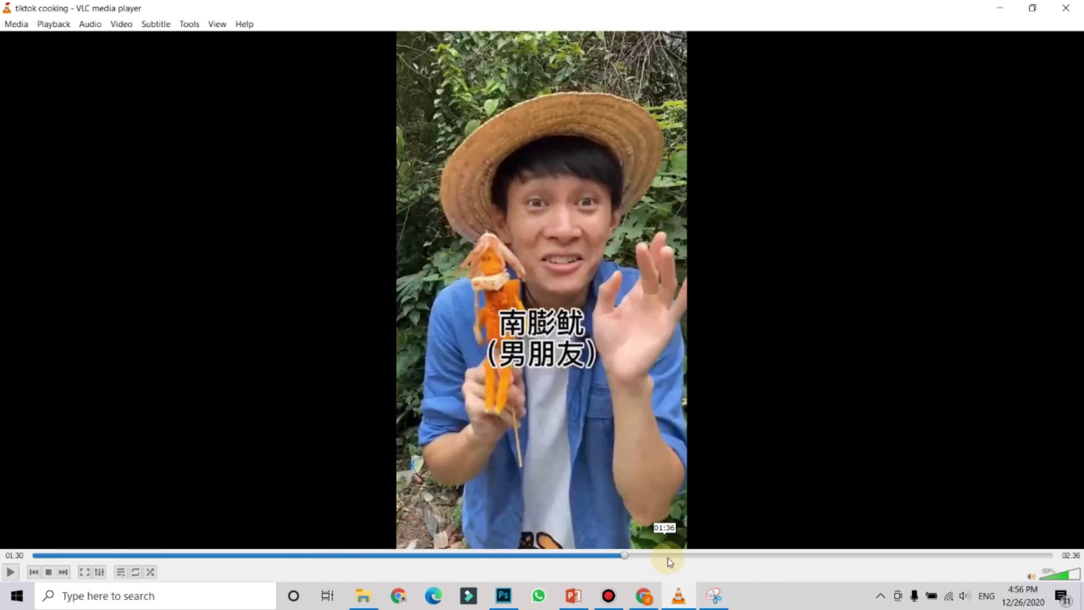
pyautogui.click(672, 556)
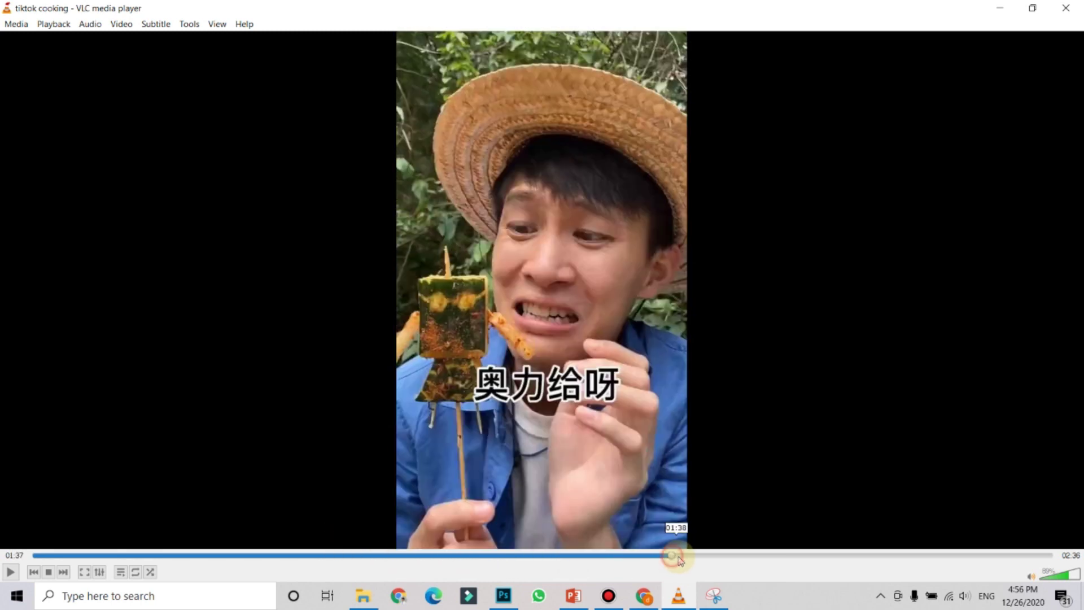
pyautogui.click(713, 556)
pyautogui.click(754, 556)
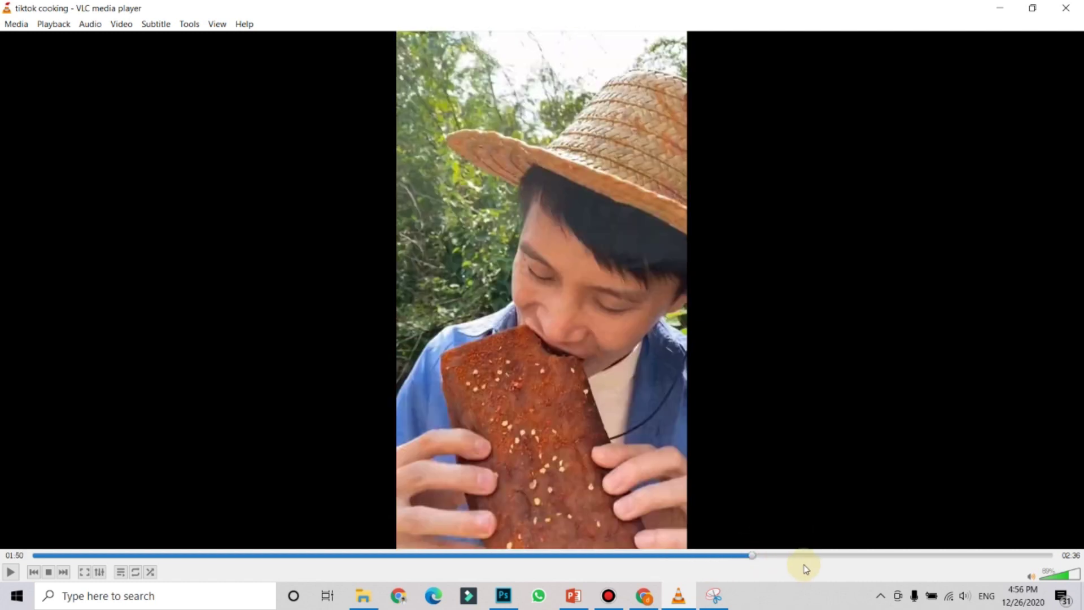
pyautogui.click(784, 556)
pyautogui.click(816, 556)
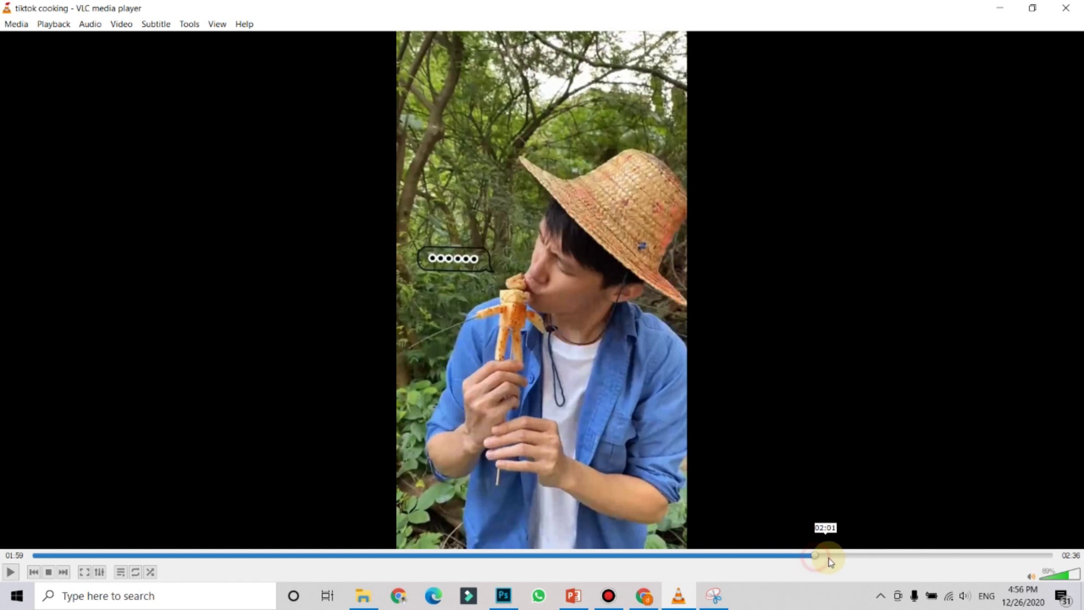
pyautogui.click(872, 557)
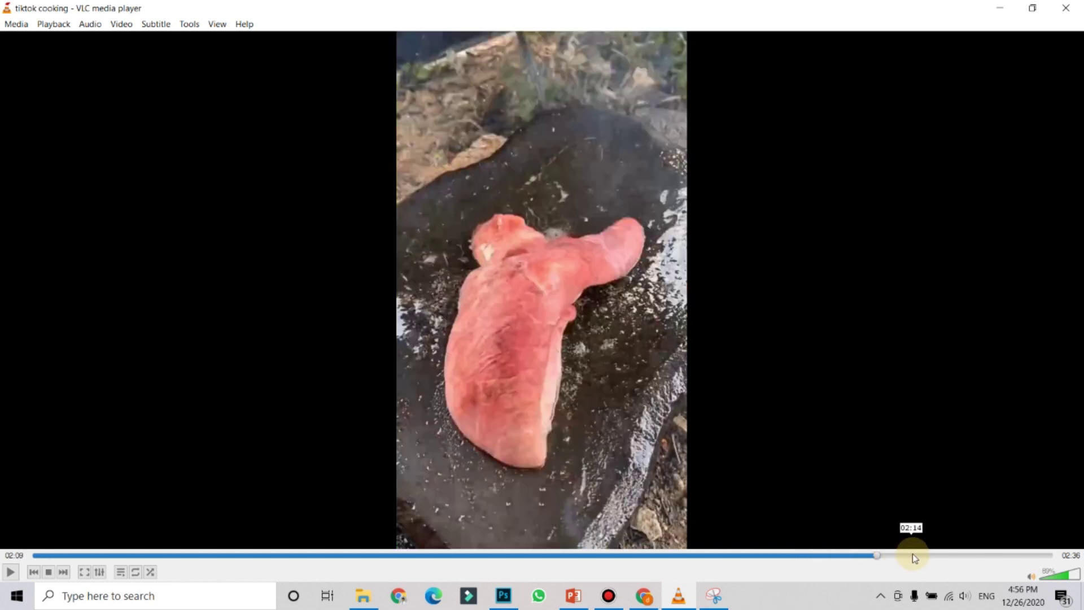
pyautogui.click(911, 556)
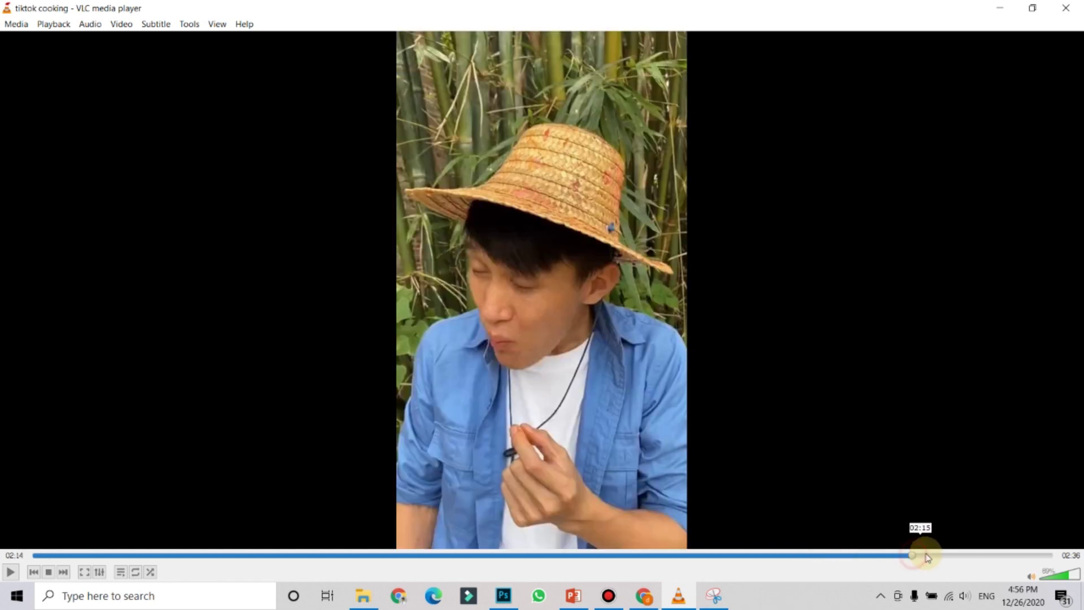
# - Go back to the 01:43 frame of the man biting the large spiced slab
pyautogui.click(727, 557)
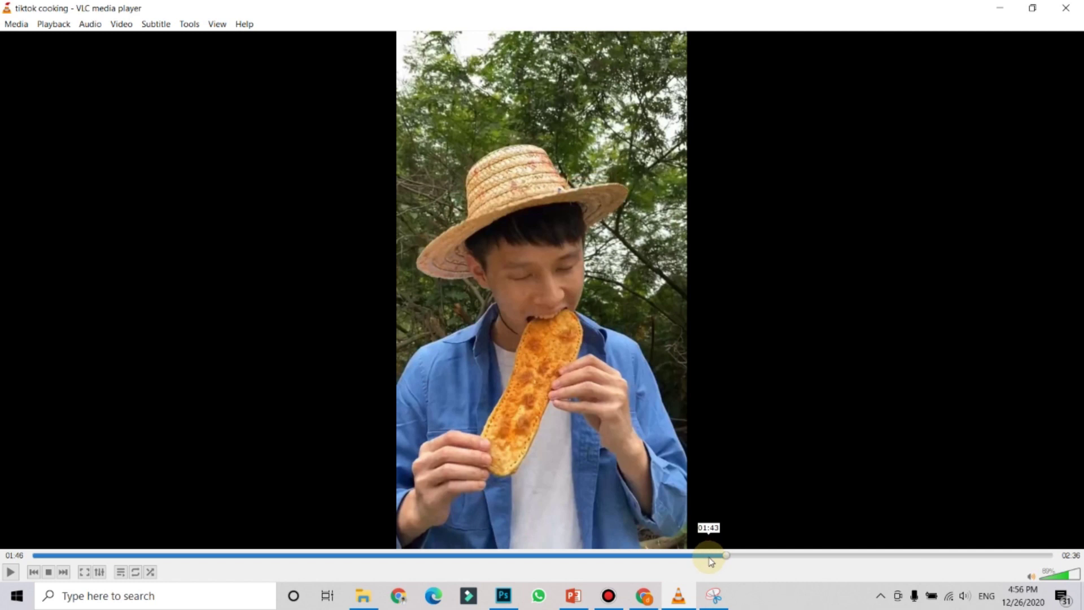
pyautogui.click(708, 556)
pyautogui.click(710, 556)
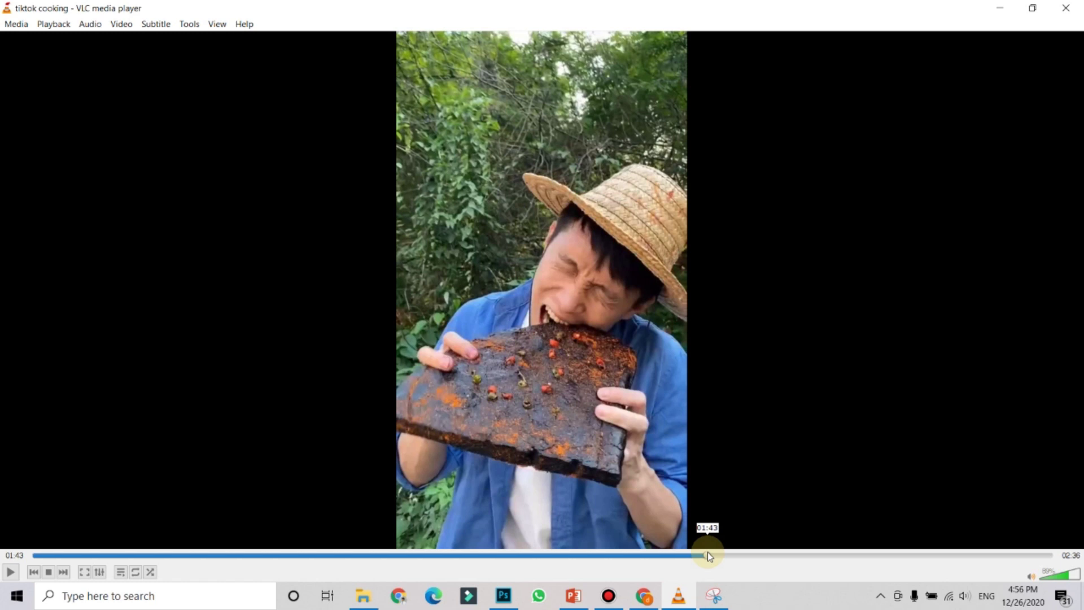
# - Snip the 01:43 frame of the man biting the slab with the Snipping Tool and save it as the JPEG Capture2 in Video Test
pyautogui.click(714, 595)
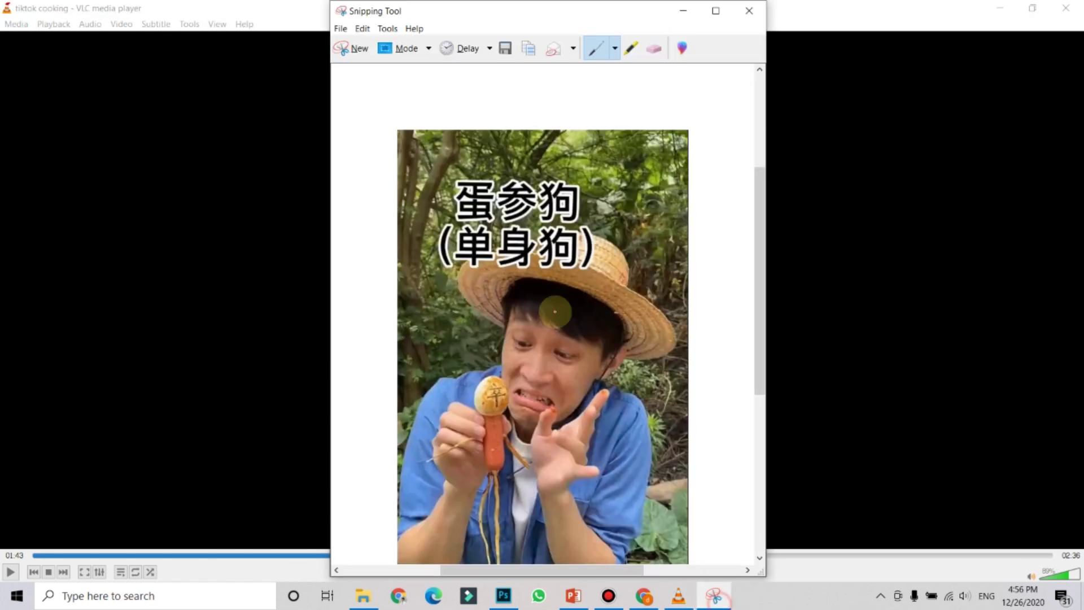
pyautogui.click(354, 49)
pyautogui.moveTo(398, 34); pyautogui.dragTo(685, 551)
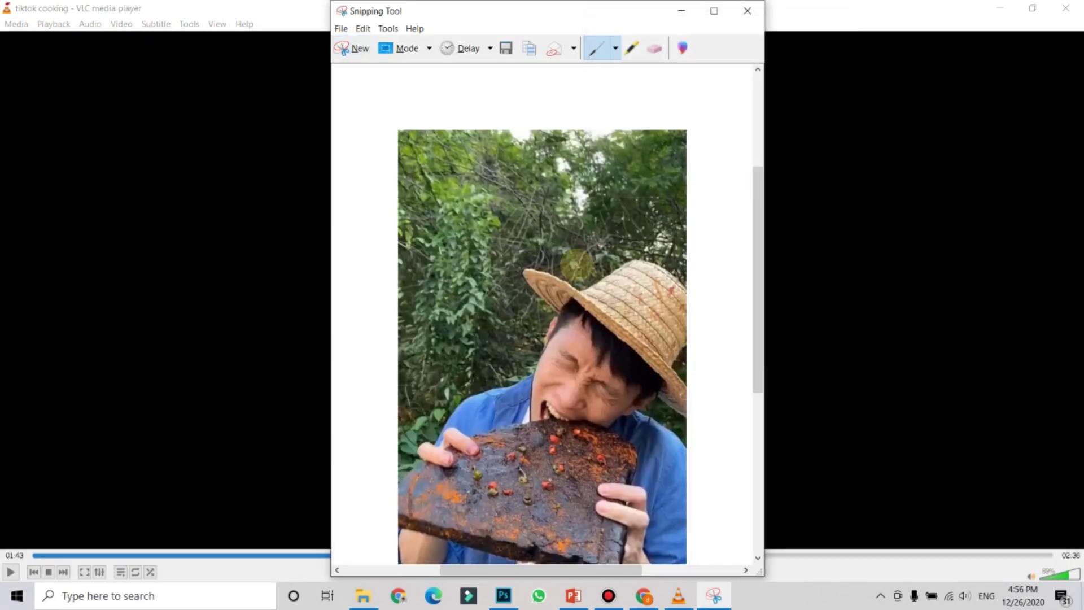
pyautogui.click(507, 49)
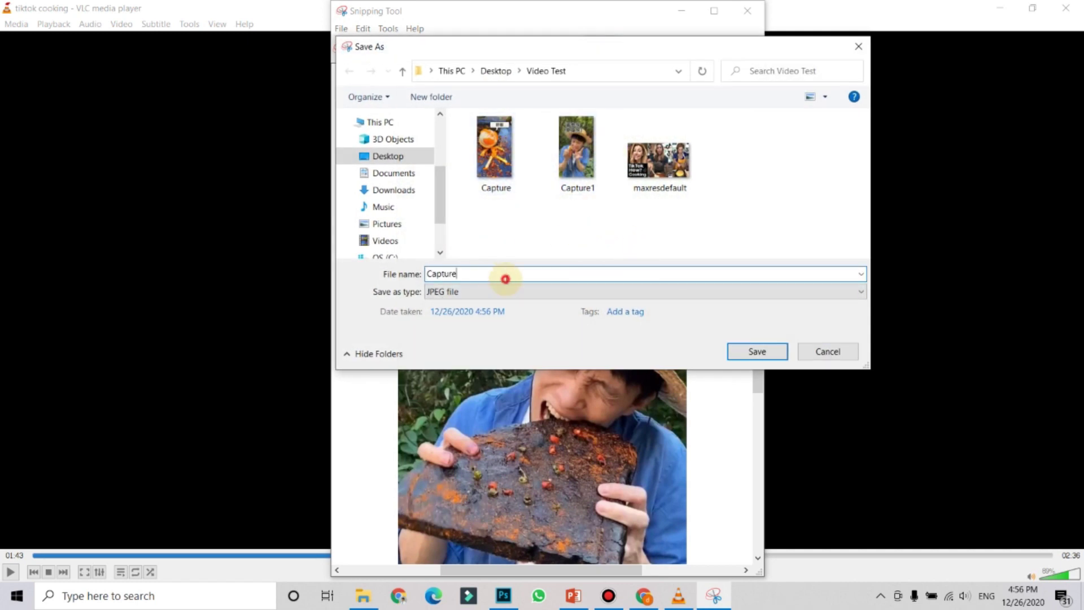
pyautogui.click(757, 352)
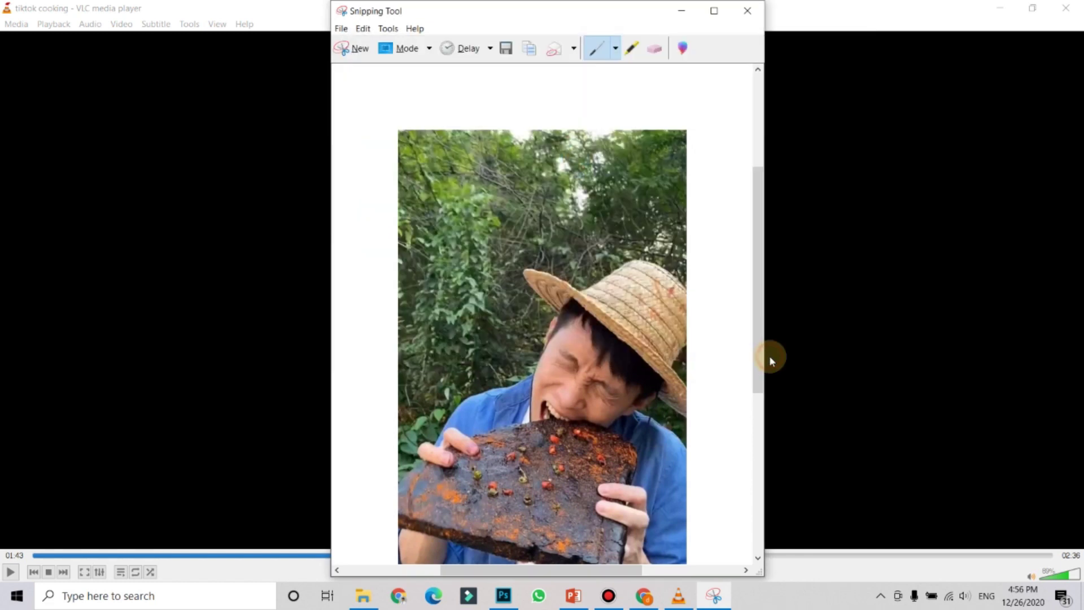
pyautogui.click(682, 12)
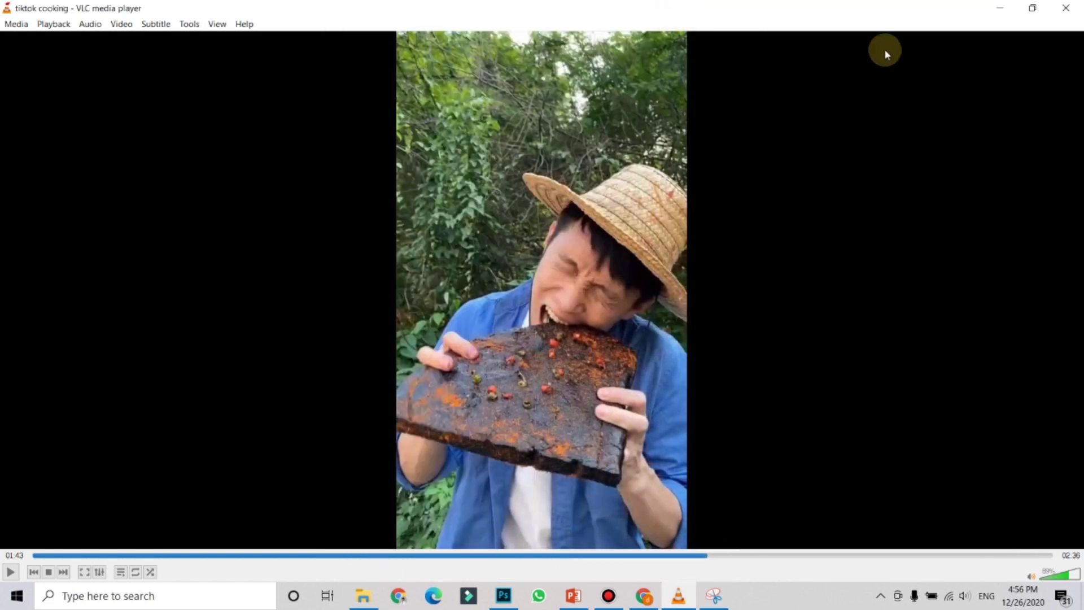
# - Place Capture, Capture1 and Capture2 from the Video Test folder into the maxresdefault.jpg document in Photoshop
pyautogui.click(1000, 8)
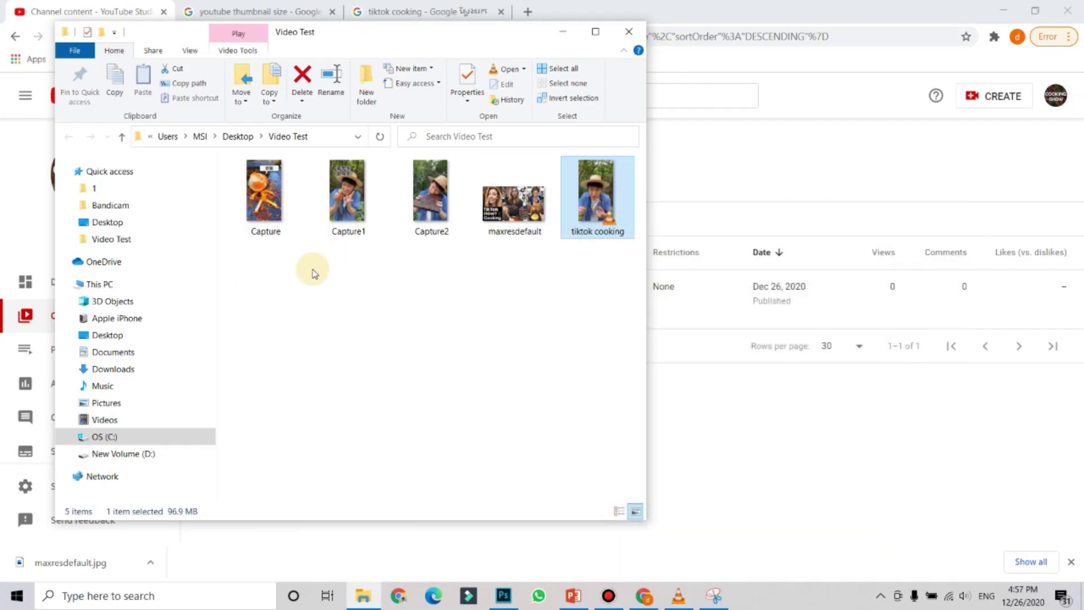
pyautogui.moveTo(266, 247); pyautogui.dragTo(425, 206)
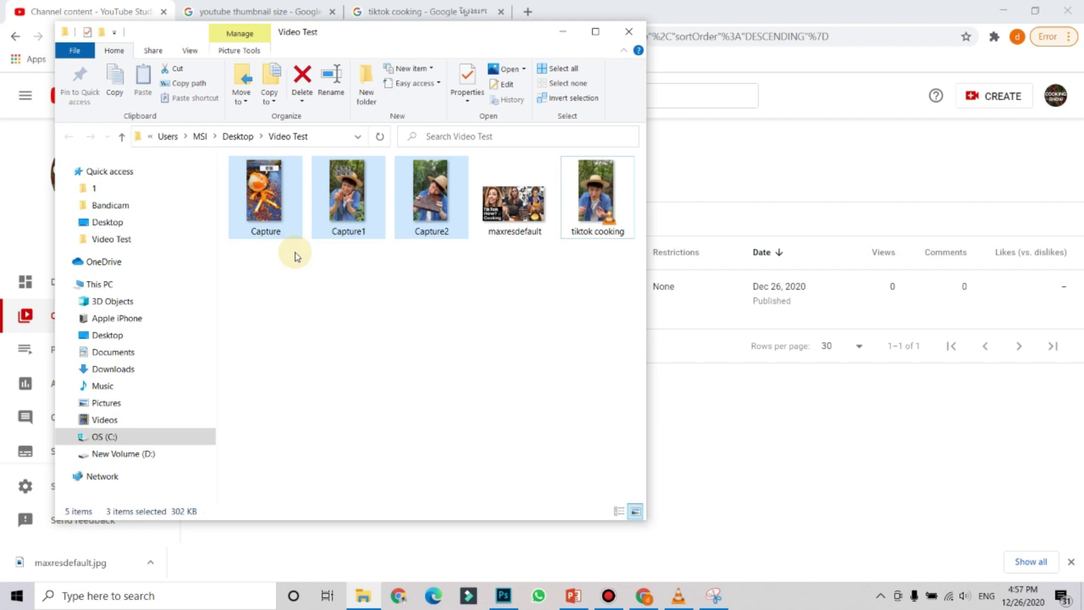
pyautogui.moveTo(270, 207); pyautogui.dragTo(431, 282)
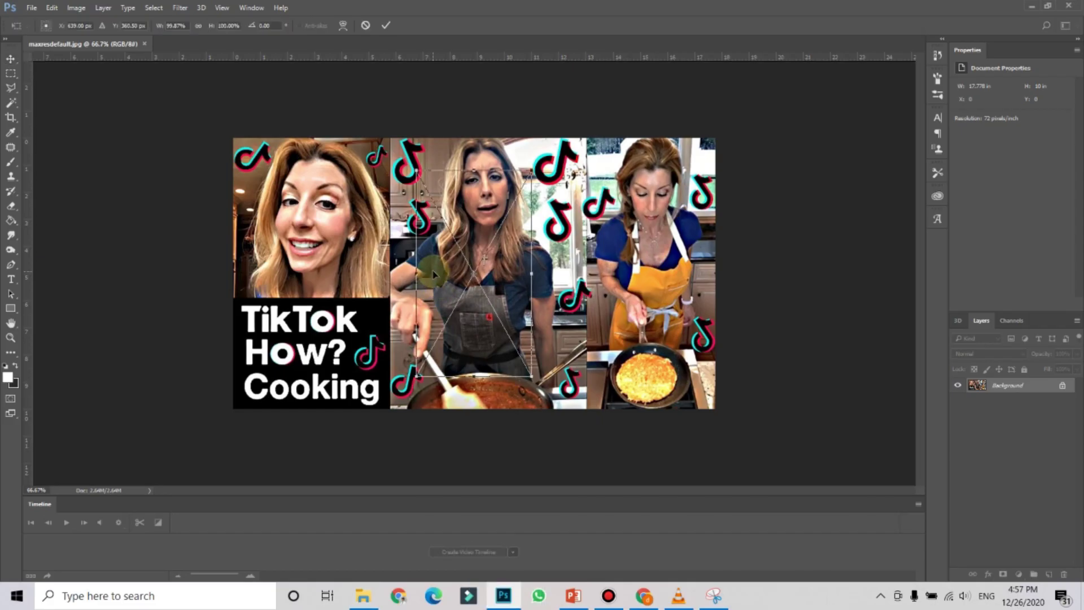
pyautogui.press('Return')
pyautogui.press('Return')
pyautogui.press('Return')
# - Spread out the stacked pictures, moving the slab picture to the canvas's right part and the egg-figure picture slightly left of centre
pyautogui.moveTo(460, 276); pyautogui.dragTo(617, 286)
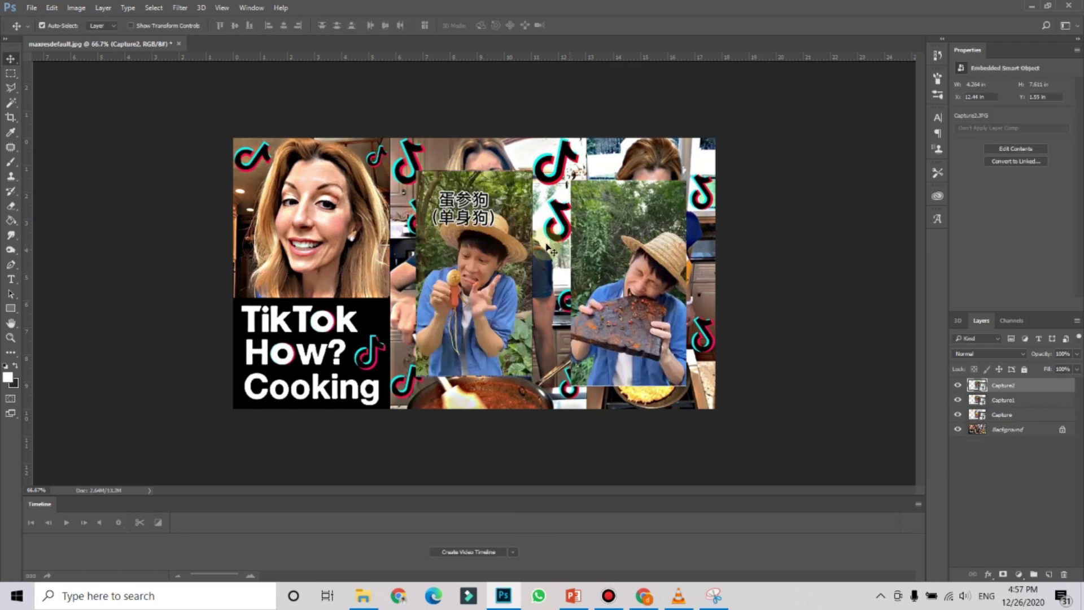
pyautogui.moveTo(470, 245); pyautogui.dragTo(562, 271)
pyautogui.click(447, 265)
pyautogui.moveTo(446, 264); pyautogui.dragTo(435, 264)
# - Move the picture of the man with the sausage figure to the canvas's upper-left corner and enlarge it to fill the canvas height
pyautogui.moveTo(548, 250); pyautogui.dragTo(259, 201)
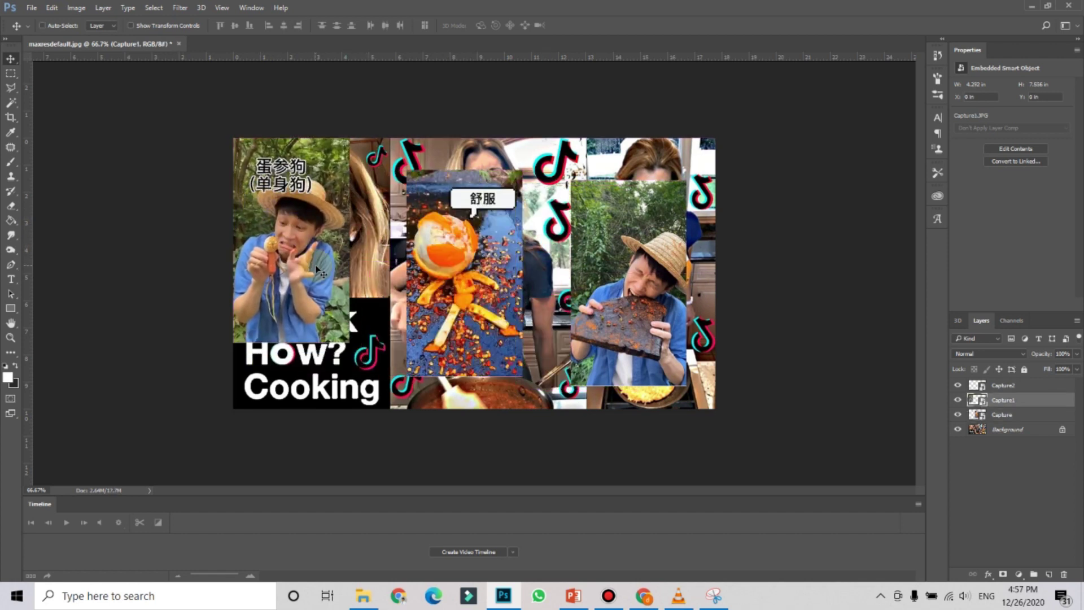
pyautogui.hotkey('ctrl', 't')
pyautogui.moveTo(349, 343); pyautogui.dragTo(390, 418)
pyautogui.press('Return')
# - Position the egg-figure picture directly beside the left picture at the canvas's upper edge and enlarge it to the full canvas height
pyautogui.moveTo(450, 256); pyautogui.dragTo(438, 225)
pyautogui.hotkey('ctrl', 't')
pyautogui.moveTo(526, 343); pyautogui.dragTo(543, 410)
pyautogui.press('Return')
# - Move the slab picture to the canvas's upper edge, enlarge it past the full canvas height and shift it to meet the right edge
pyautogui.moveTo(626, 246); pyautogui.dragTo(604, 209)
pyautogui.hotkey('ctrl', 't')
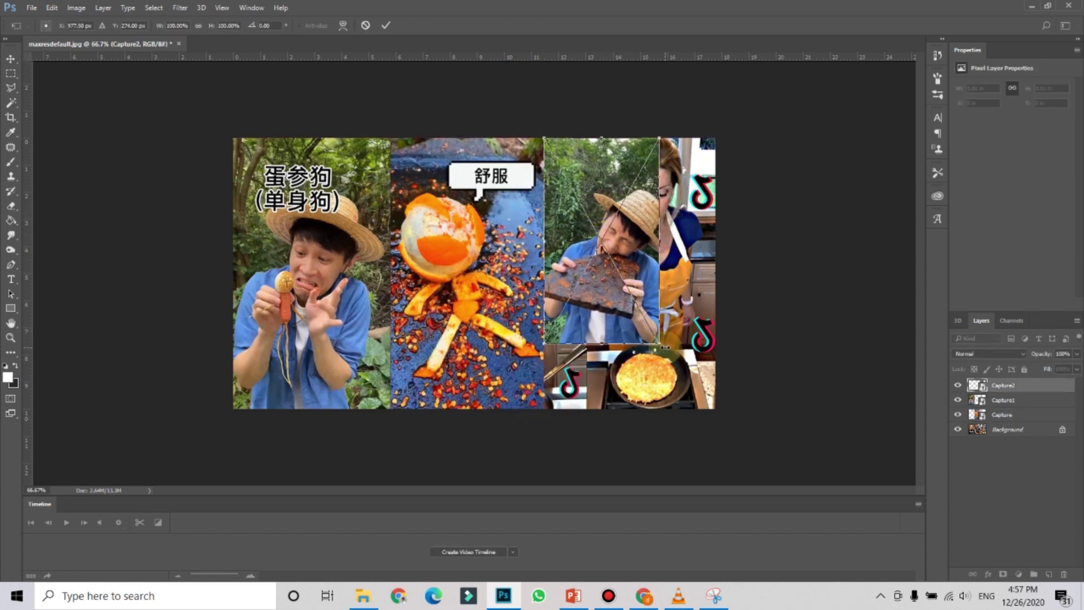
pyautogui.moveTo(661, 344); pyautogui.dragTo(703, 397)
pyautogui.press('Right')
pyautogui.press('Right')
pyautogui.press('Right')
pyautogui.press('Right')
pyautogui.press('Right')
pyautogui.press('Right')
pyautogui.press('Right')
pyautogui.press('Right')
pyautogui.press('Right')
pyautogui.press('Right')
pyautogui.press('Right')
pyautogui.press('Right')
pyautogui.press('Right')
pyautogui.press('Return')
# - Nudge the egg-figure picture right to an X position of about 6.25 in so it meets the slab picture
pyautogui.click(452, 257)
pyautogui.press('Right')
pyautogui.press('Right')
pyautogui.press('Right')
pyautogui.press('Right')
pyautogui.press('Right')
pyautogui.press('Right')
pyautogui.press('Right')
pyautogui.press('Right')
pyautogui.press('Right')
pyautogui.press('Right')
pyautogui.press('Right')
pyautogui.press('Right')
pyautogui.press('Right')
pyautogui.press('Right')
pyautogui.press('Right')
pyautogui.press('Right')
pyautogui.press('Right')
pyautogui.press('Right')
pyautogui.press('Right')
pyautogui.press('Right')
pyautogui.press('Right')
pyautogui.press('Right')
pyautogui.press('Right')
pyautogui.press('Right')
pyautogui.press('Right')
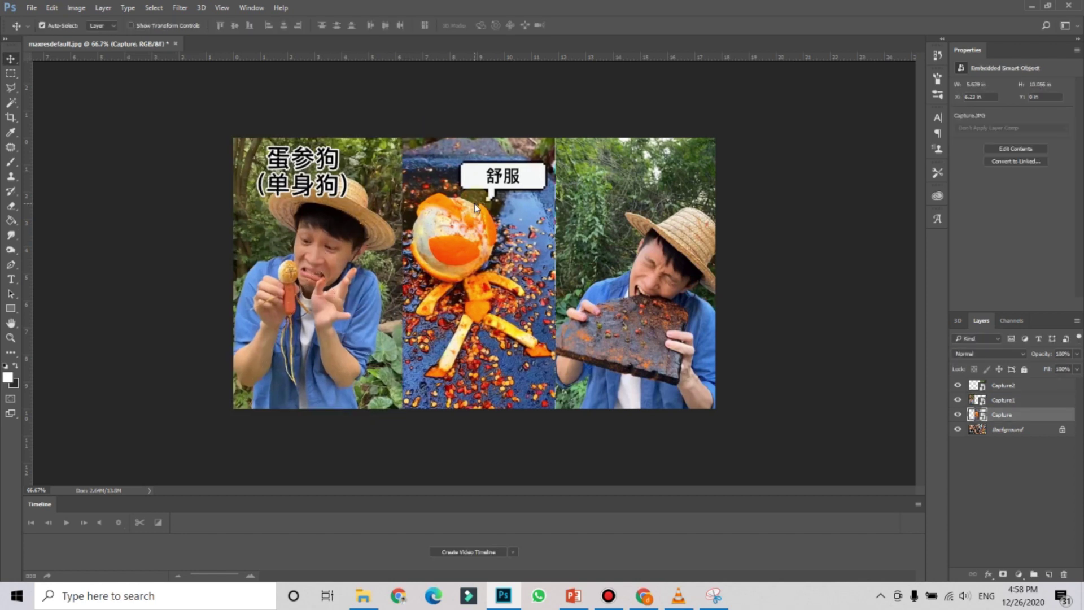
pyautogui.press('Right')
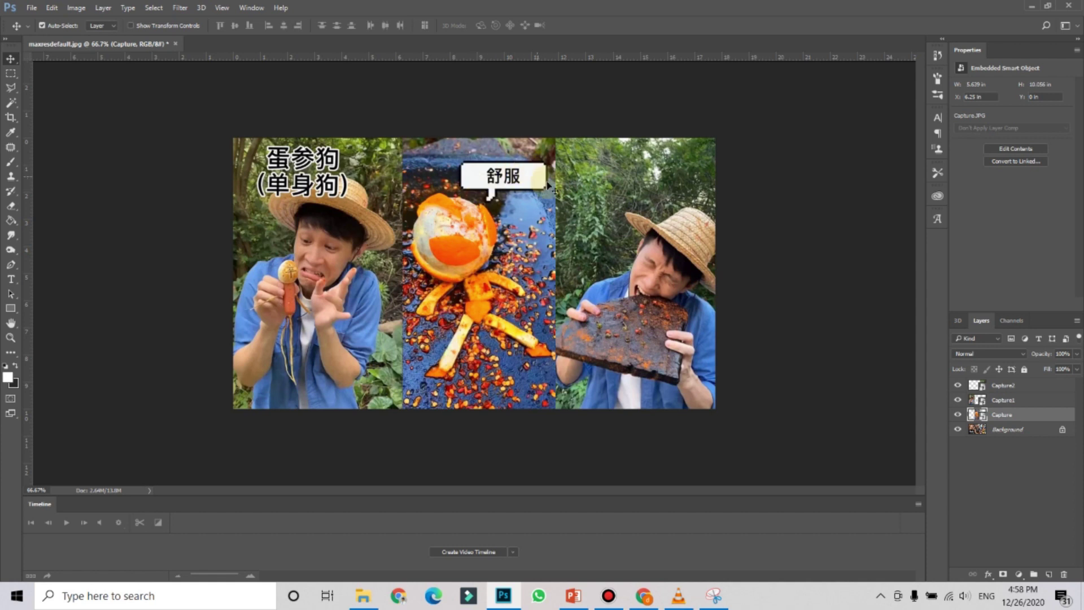
# - Nudge the slab picture upward to a Y position of about -0.45 in
pyautogui.click(657, 200)
pyautogui.press('Up')
pyautogui.press('Up')
pyautogui.press('Up')
pyautogui.press('Up')
pyautogui.press('Up')
pyautogui.press('Up')
pyautogui.press('Up')
pyautogui.press('Up')
pyautogui.press('Up')
pyautogui.press('Up')
pyautogui.press('Up')
pyautogui.press('Up')
pyautogui.press('Up')
pyautogui.press('Up')
pyautogui.press('Up')
pyautogui.press('Up')
pyautogui.press('Up')
pyautogui.press('Up')
pyautogui.press('Up')
pyautogui.press('Up')
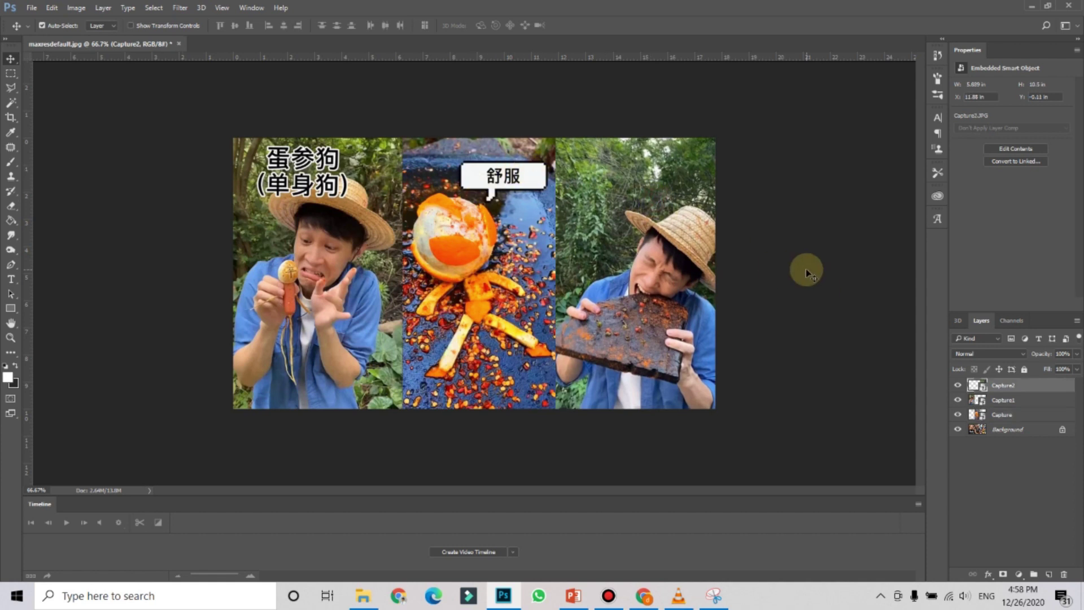
pyautogui.press('Up')
pyautogui.press('Up')
pyautogui.press('Up')
pyautogui.press('Up')
pyautogui.press('Up')
pyautogui.press('Up')
pyautogui.press('Up')
pyautogui.press('Up')
pyautogui.press('Up')
pyautogui.press('Up')
pyautogui.press('Up')
pyautogui.press('Up')
pyautogui.press('Up')
pyautogui.press('Up')
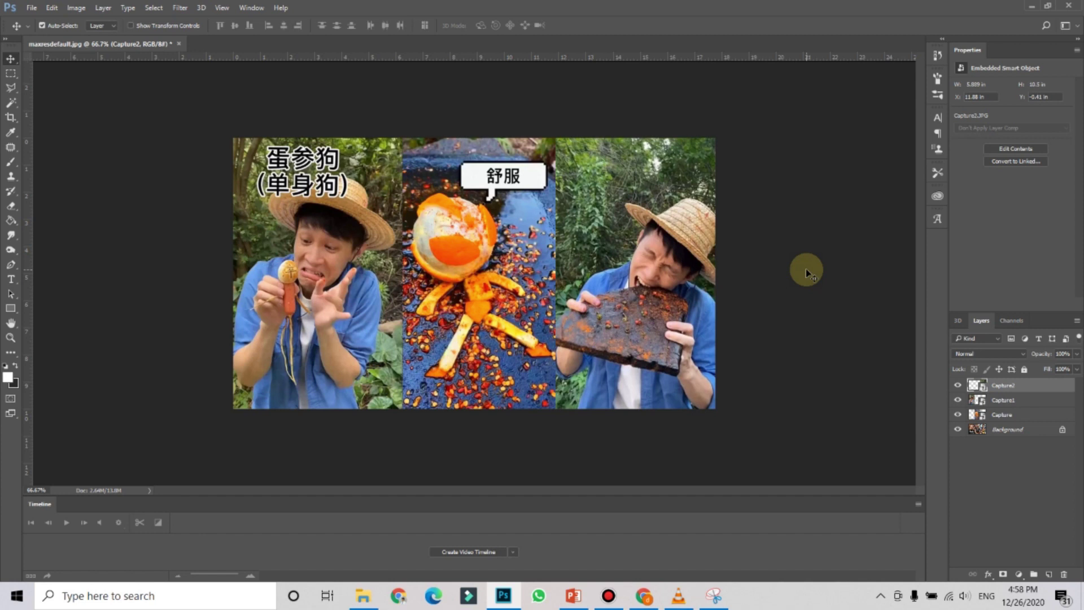
pyautogui.press('Down')
pyautogui.press('Down')
pyautogui.press('Down')
pyautogui.press('Down')
pyautogui.press('Down')
pyautogui.press('Down')
pyautogui.press('Down')
pyautogui.press('Down')
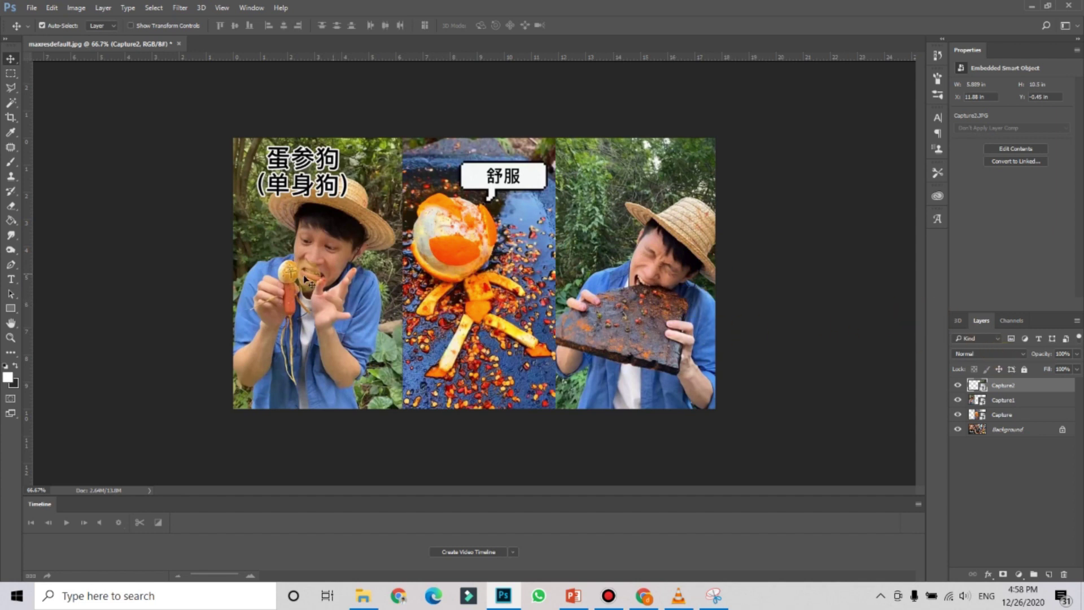
pyautogui.click(14, 278)
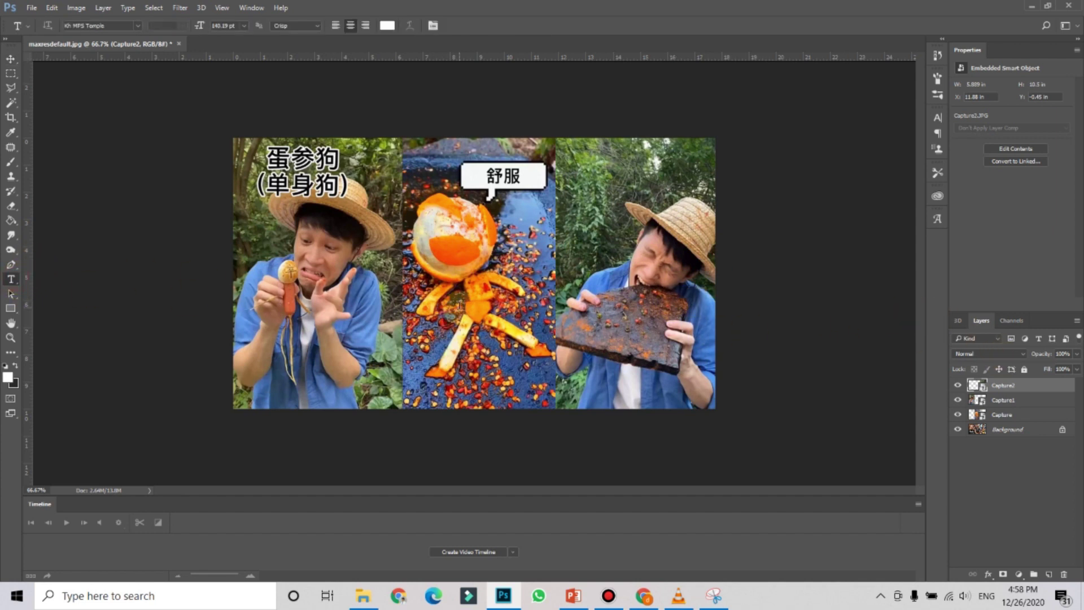
pyautogui.click(441, 357)
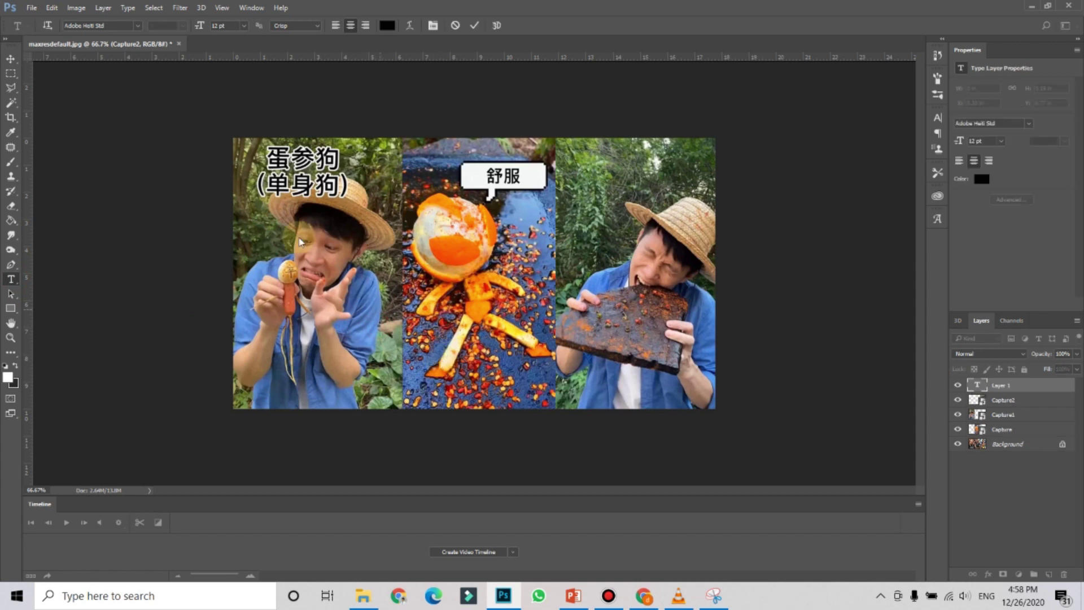
pyautogui.click(244, 25)
pyautogui.click(243, 246)
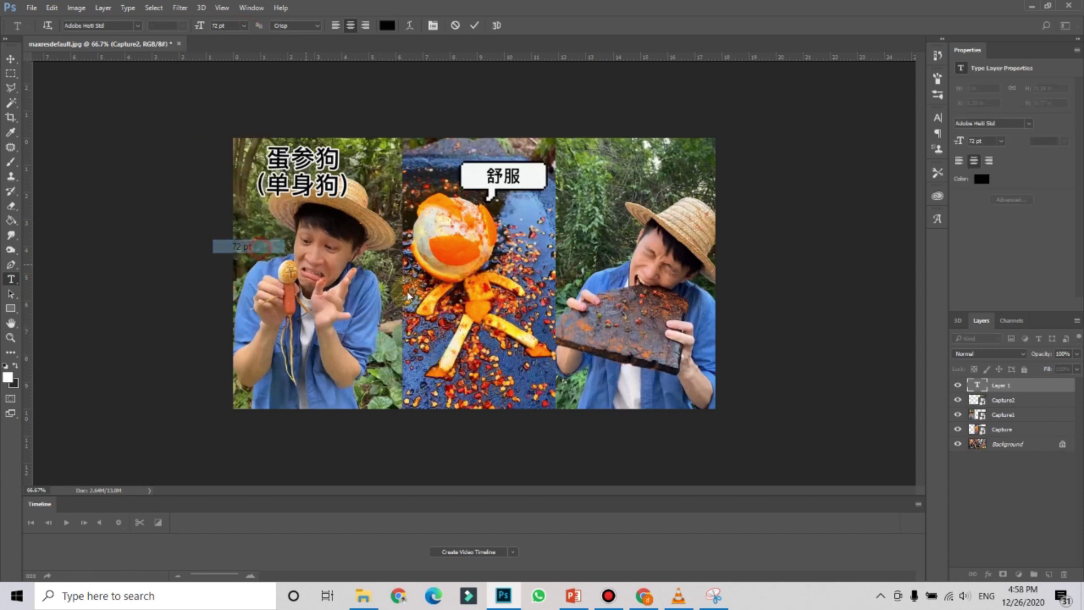
pyautogui.press('Escape')
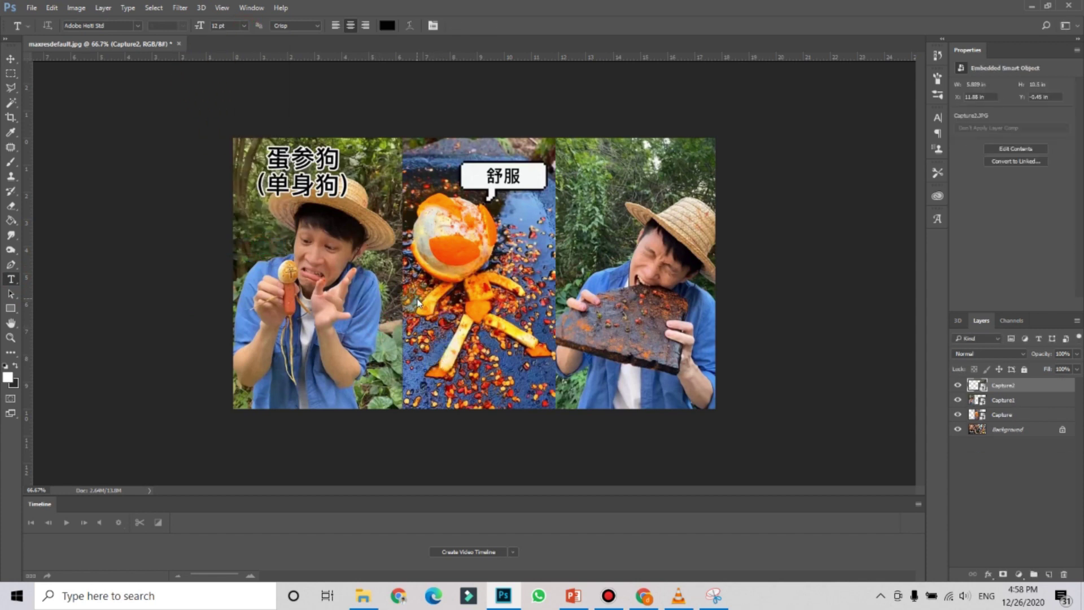
# - Add the text "Woow!!" in white (ffffff) at 72 pt across the left and middle pictures
pyautogui.click(492, 390)
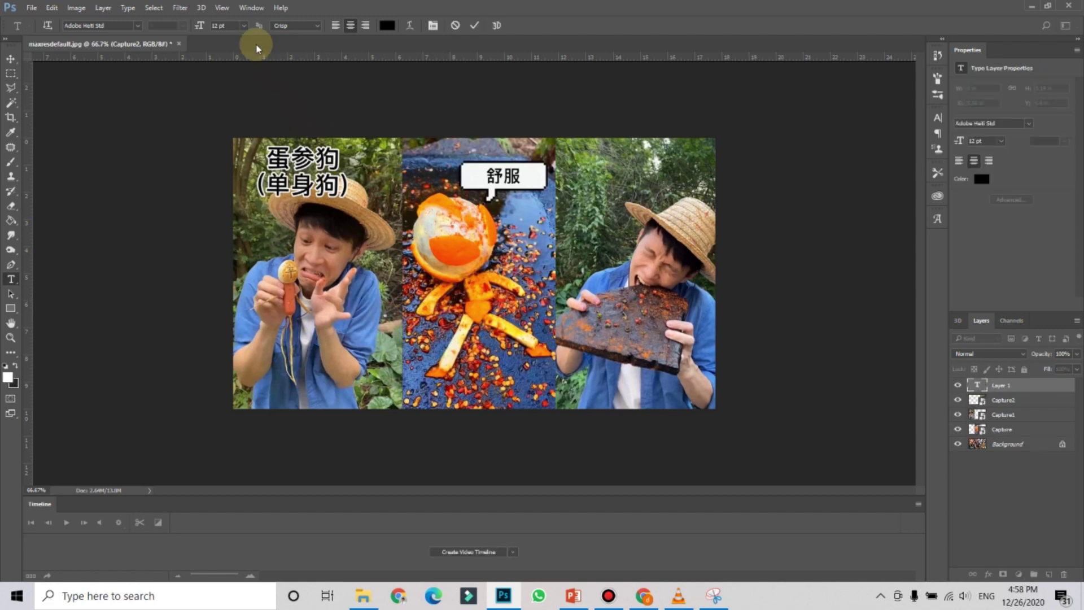
pyautogui.click(244, 26)
pyautogui.click(240, 244)
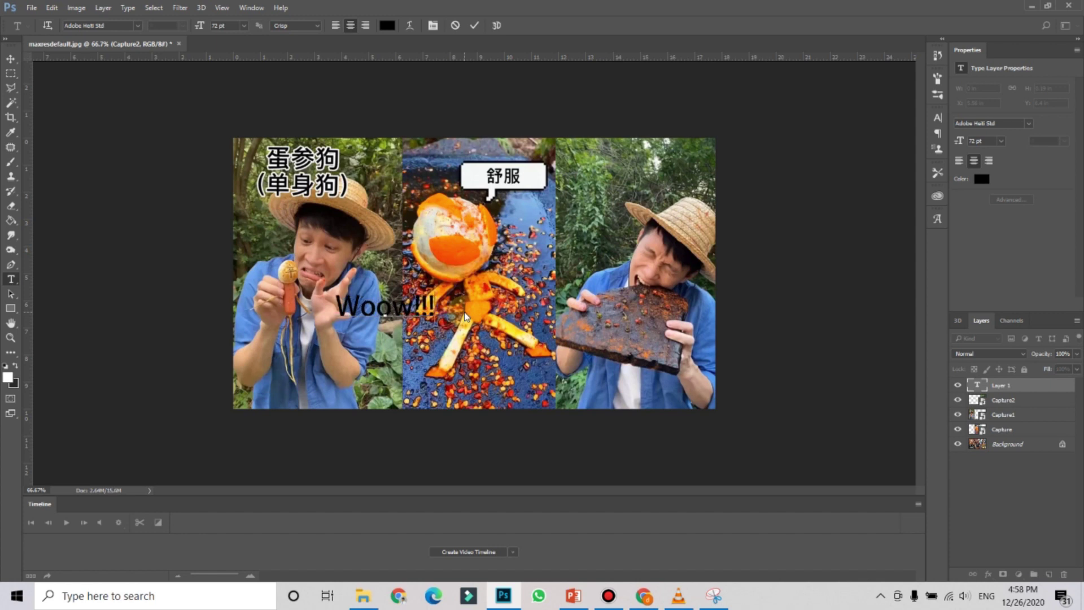
pyautogui.click(387, 25)
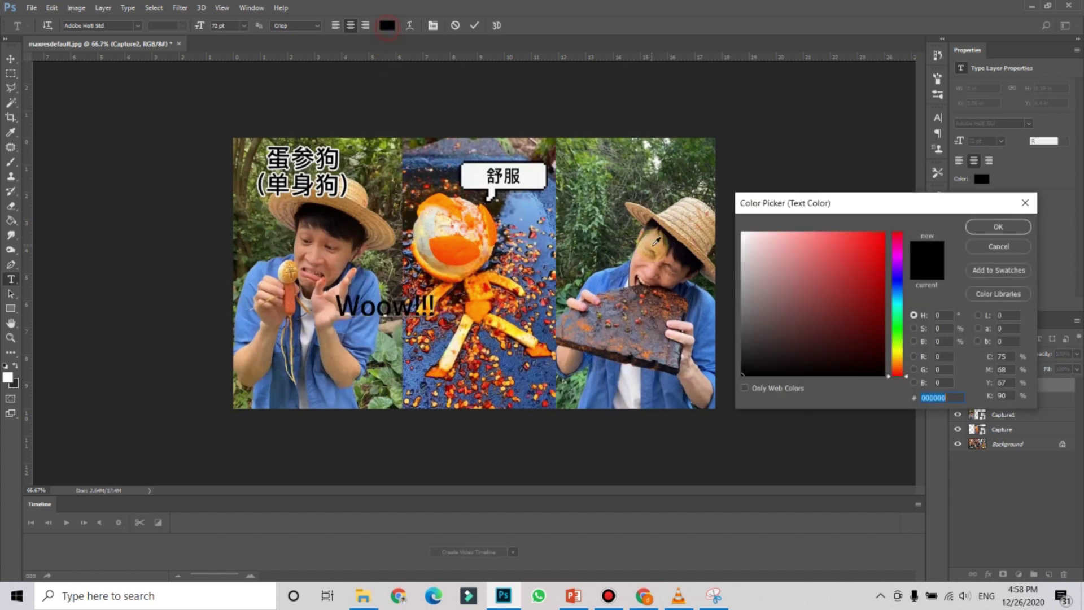
pyautogui.moveTo(759, 255); pyautogui.dragTo(734, 223)
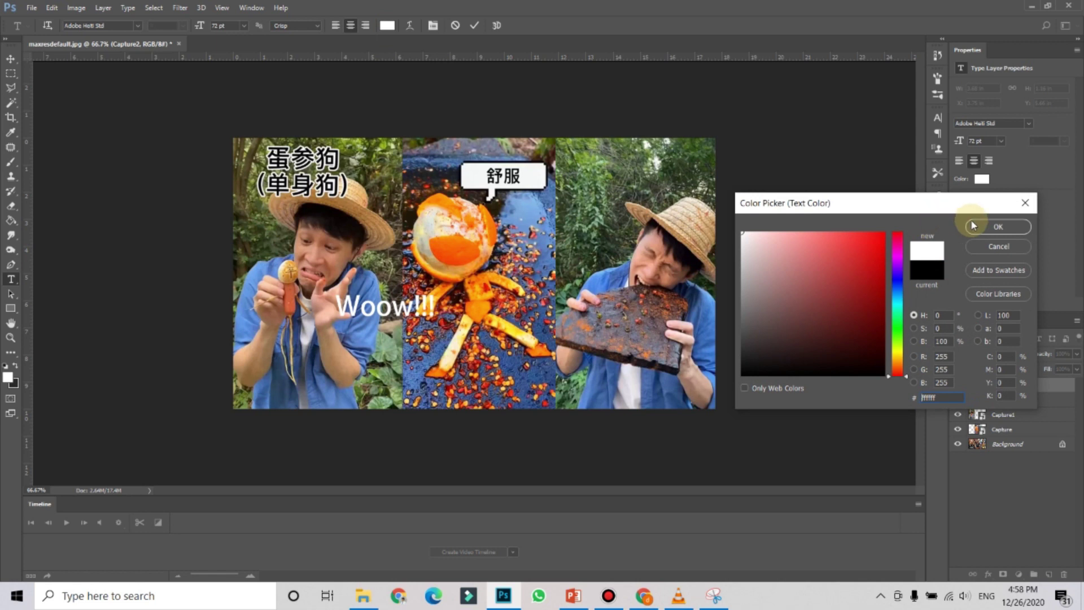
pyautogui.click(997, 226)
pyautogui.moveTo(338, 305); pyautogui.dragTo(435, 306)
pyautogui.click(428, 309)
pyautogui.press('BackSpace')
# - Move the "Woow!!" text down to the lower part of the canvas and enlarge it to about 166 pt
pyautogui.click(40, 135)
pyautogui.moveTo(418, 310); pyautogui.dragTo(418, 372)
pyautogui.hotkey('ctrl', 't')
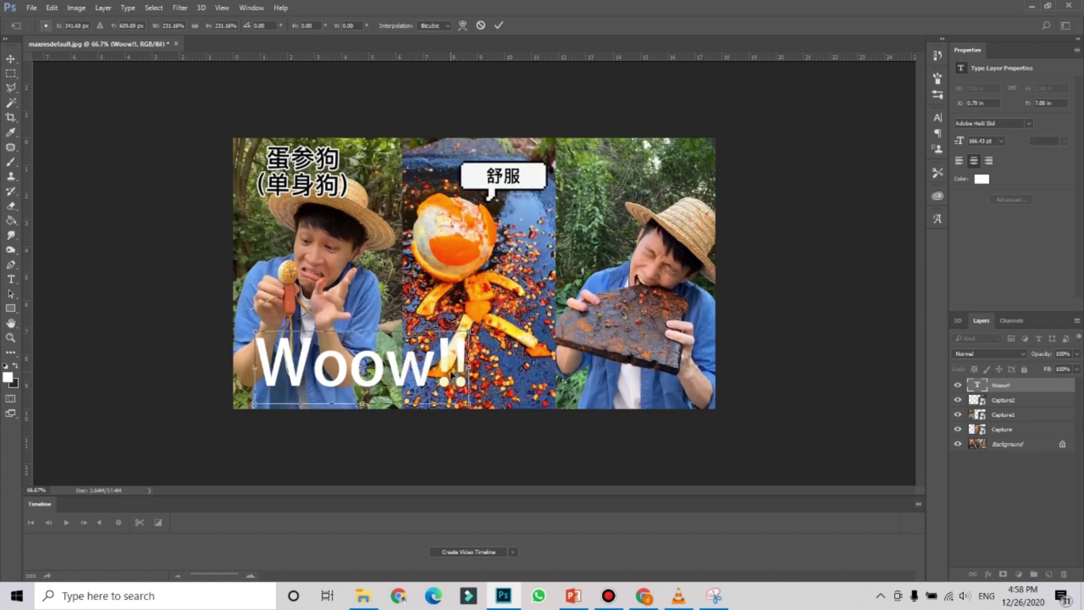
pyautogui.press('Return')
# - Try the orange colour ff5606 on the "Woow!!" text and set it back to white
pyautogui.click(11, 279)
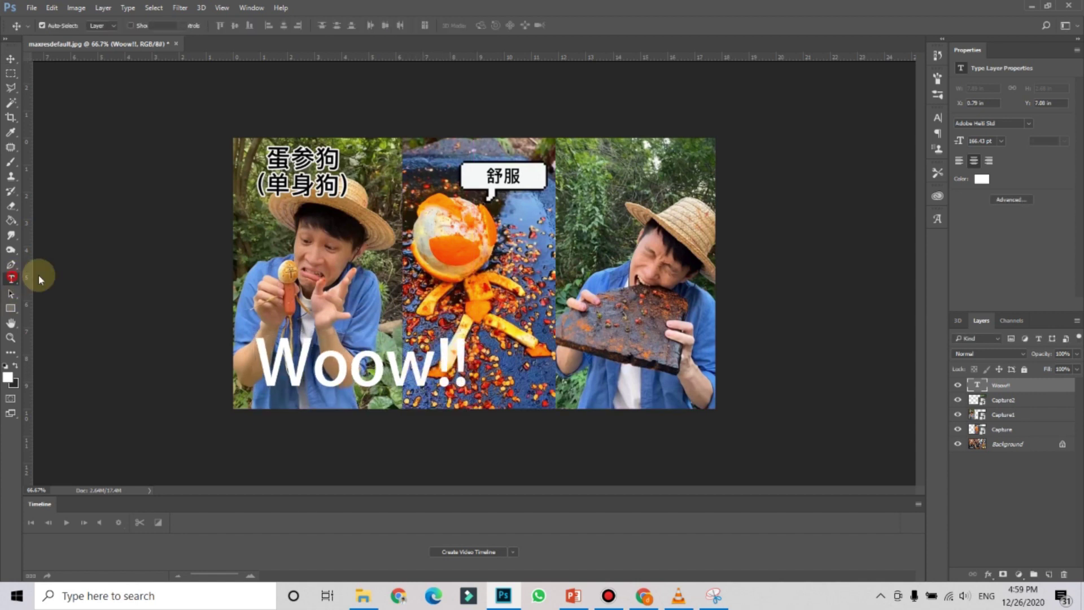
pyautogui.doubleClick(265, 356)
pyautogui.click(388, 25)
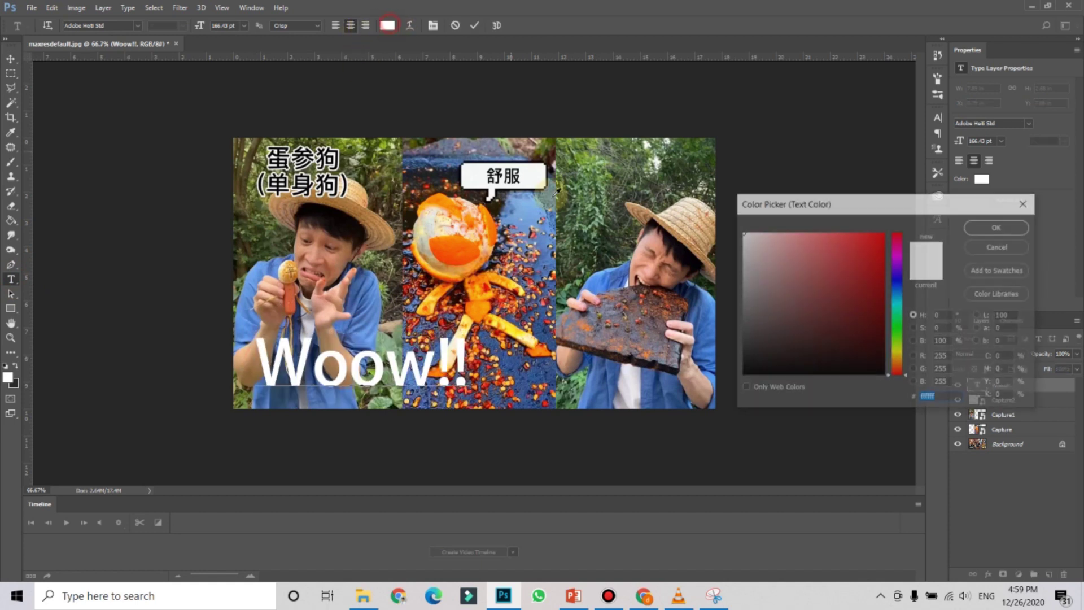
pyautogui.click(860, 244)
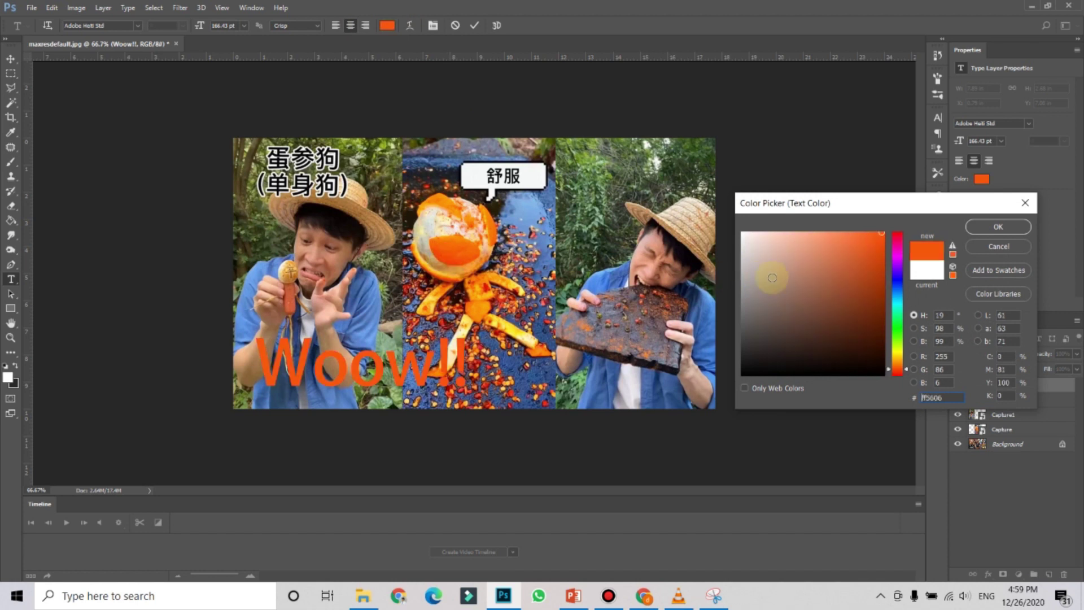
pyautogui.moveTo(770, 271); pyautogui.dragTo(701, 175)
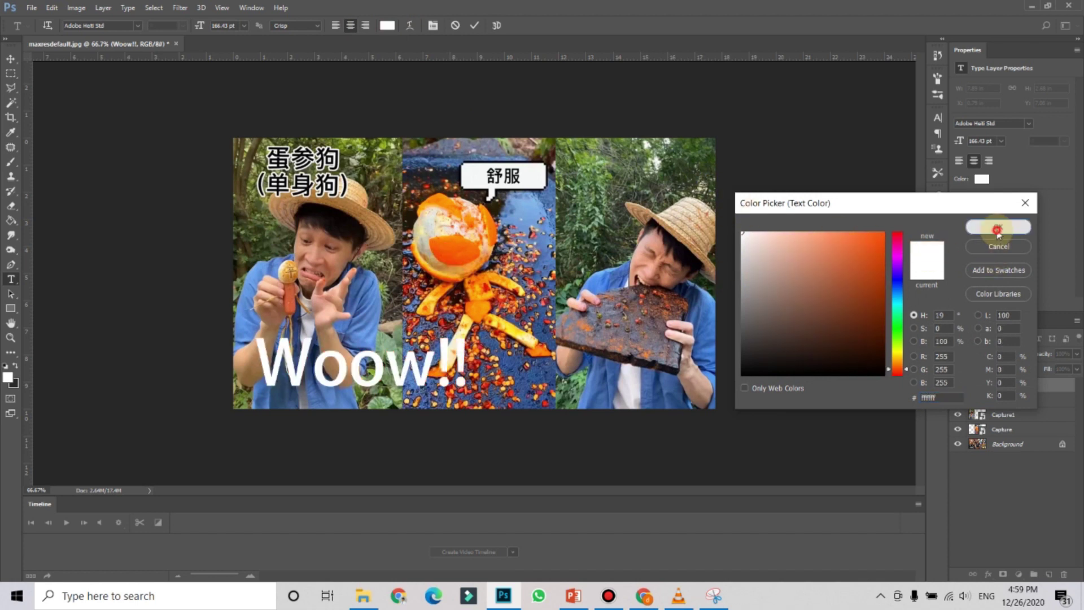
pyautogui.click(997, 228)
pyautogui.click(1064, 385)
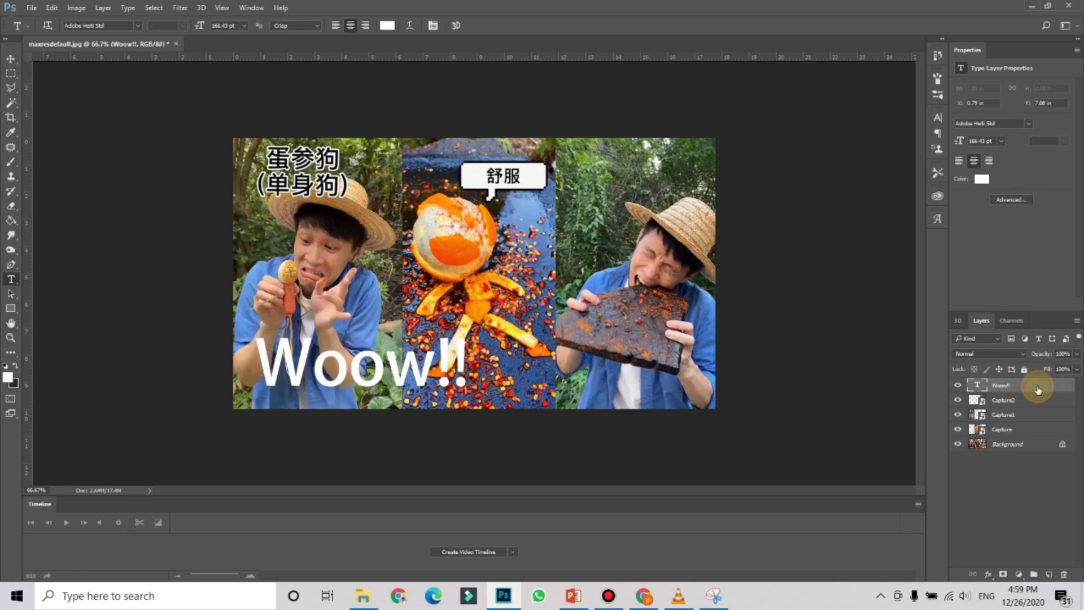
# - Add a Stroke effect to the "Woow!!" text layer in the orange fc4f02 sampled from the egg in the middle picture
pyautogui.doubleClick(1038, 390)
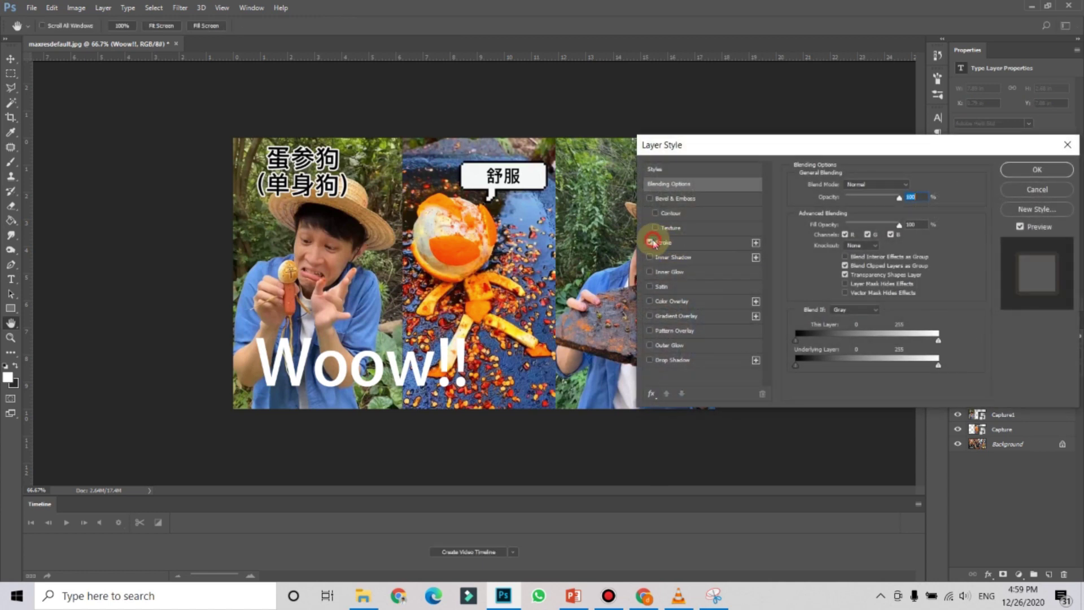
pyautogui.click(650, 242)
pyautogui.click(725, 244)
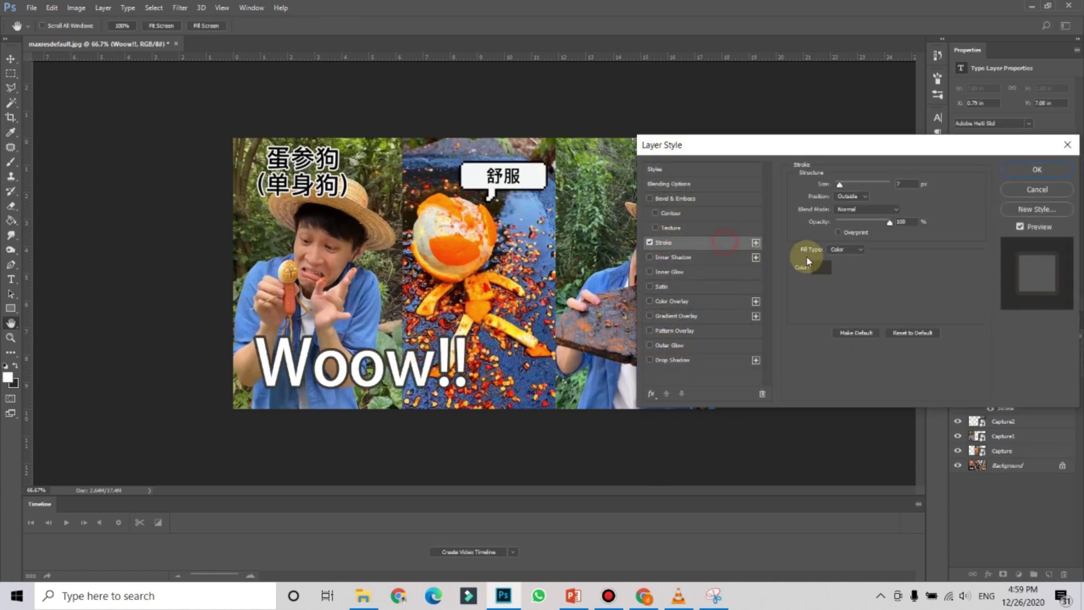
pyautogui.click(820, 270)
pyautogui.click(453, 252)
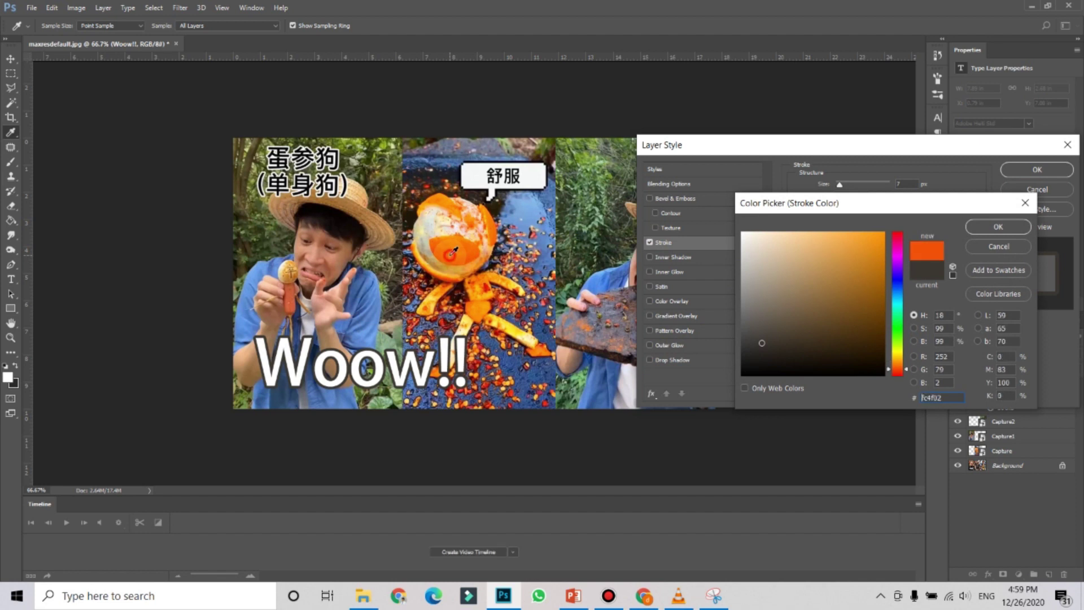
pyautogui.click(994, 226)
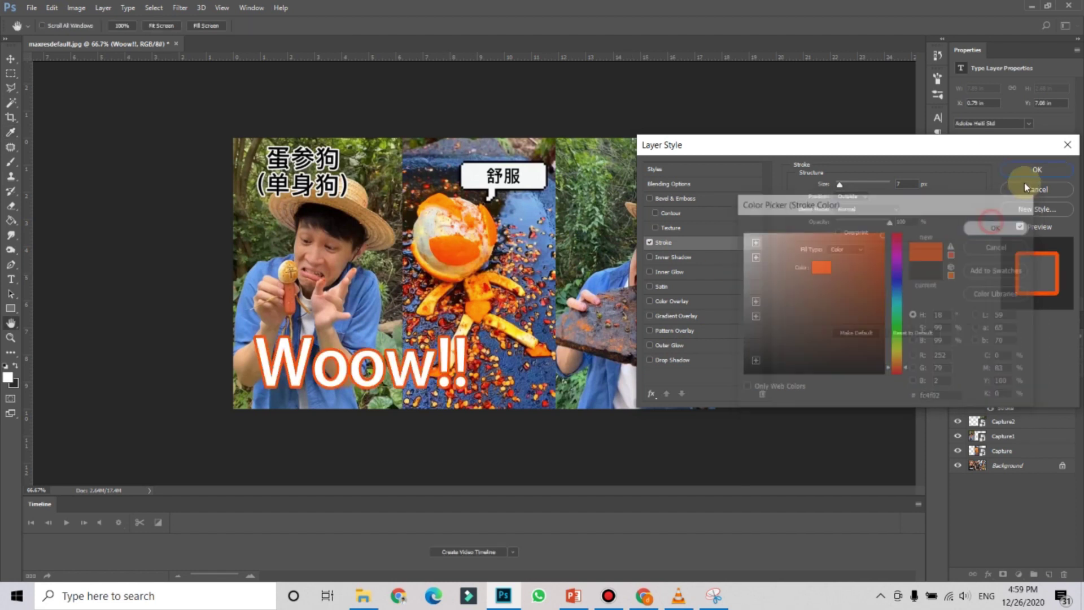
pyautogui.click(1039, 169)
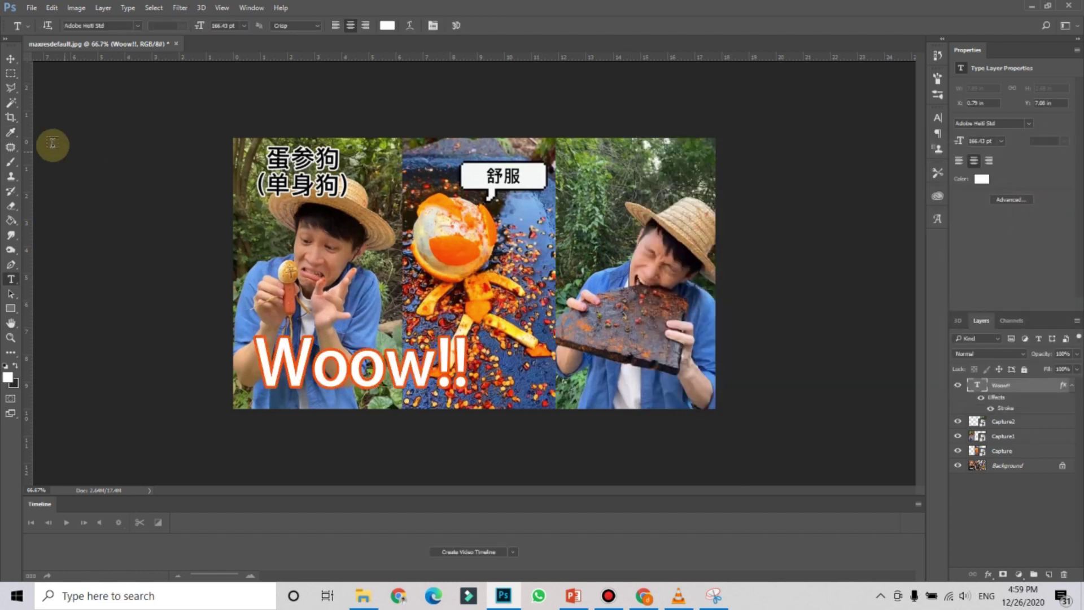
# - Shift the "Woow!!" text slightly right and down, to about X 0.93 in and Y 7.11 in
pyautogui.click(10, 59)
pyautogui.moveTo(428, 361)
pyautogui.mouseDown()
pyautogui.moveTo(644, 361)
pyautogui.moveTo(635, 189)
pyautogui.moveTo(513, 321)
pyautogui.moveTo(432, 371)
pyautogui.mouseUp()
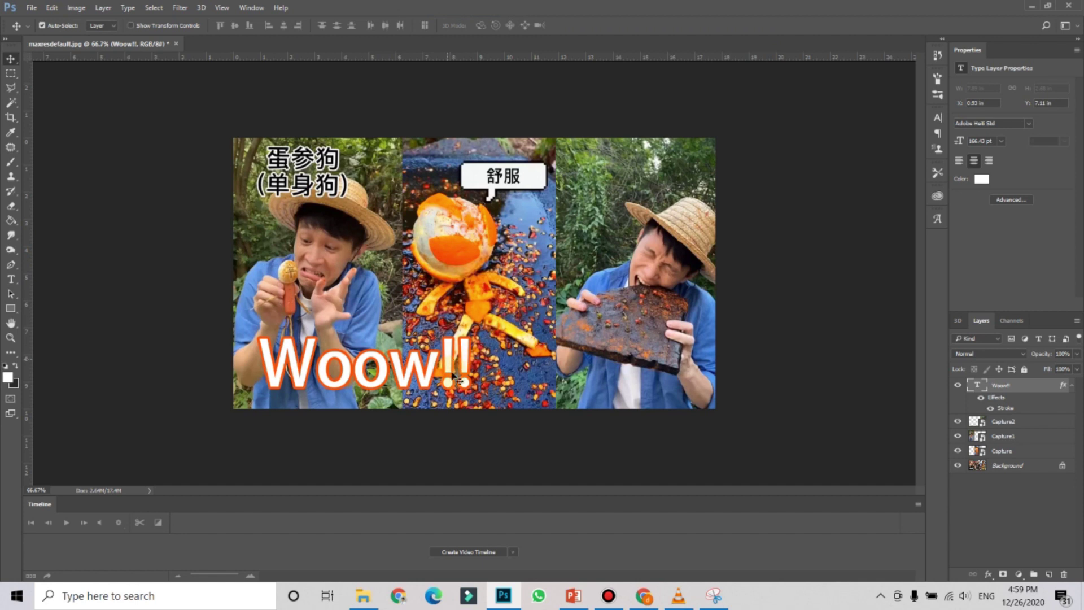
# - Switch to Chrome and run a Google image search for "emoji png" in a new tab
pyautogui.click(648, 601)
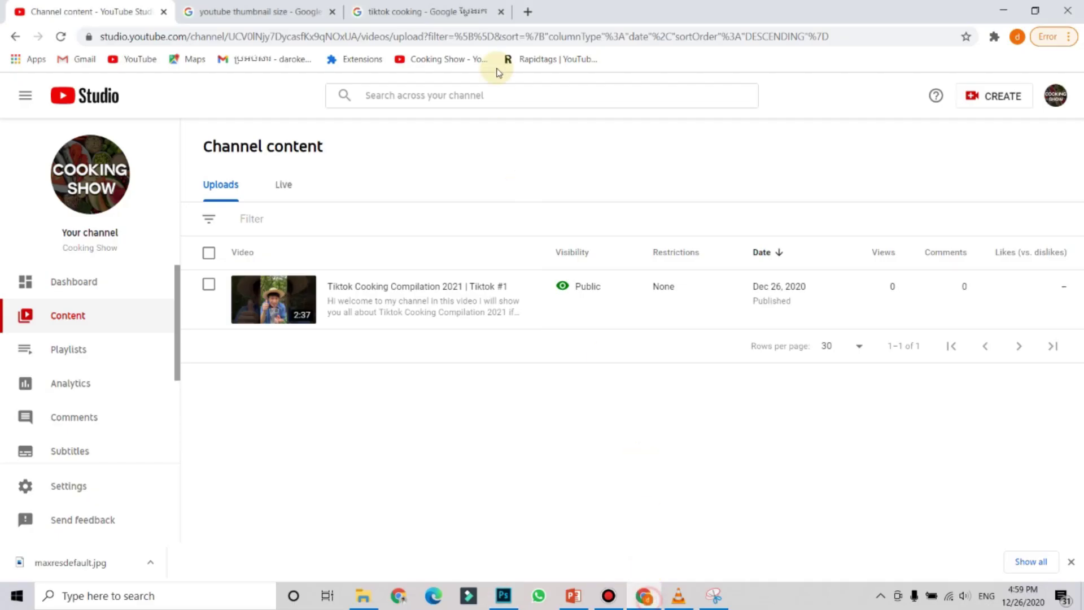
pyautogui.click(532, 12)
pyautogui.write('e')
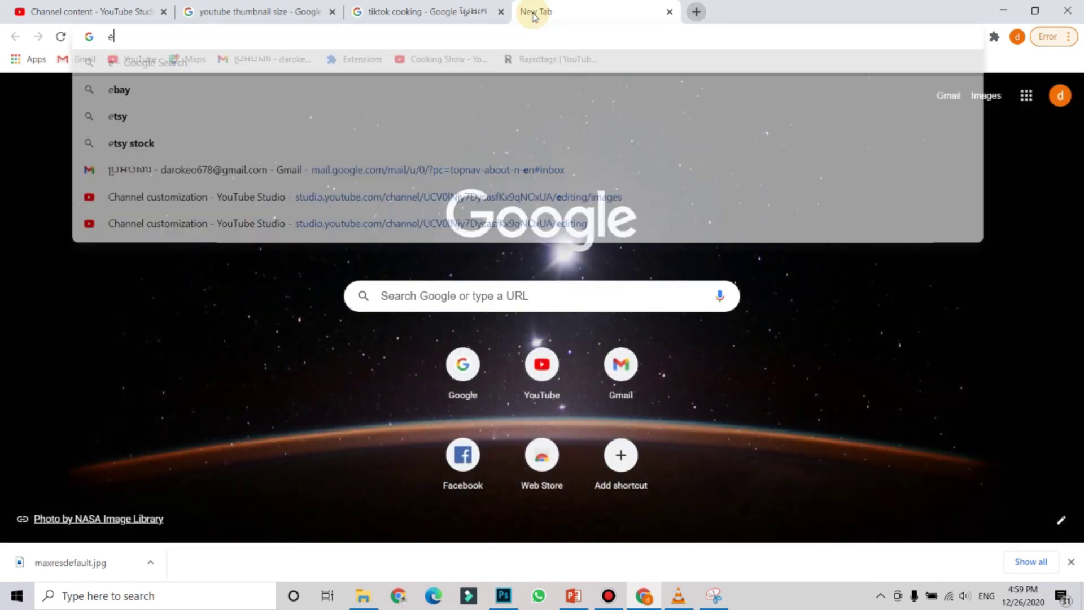
pyautogui.write('mo')
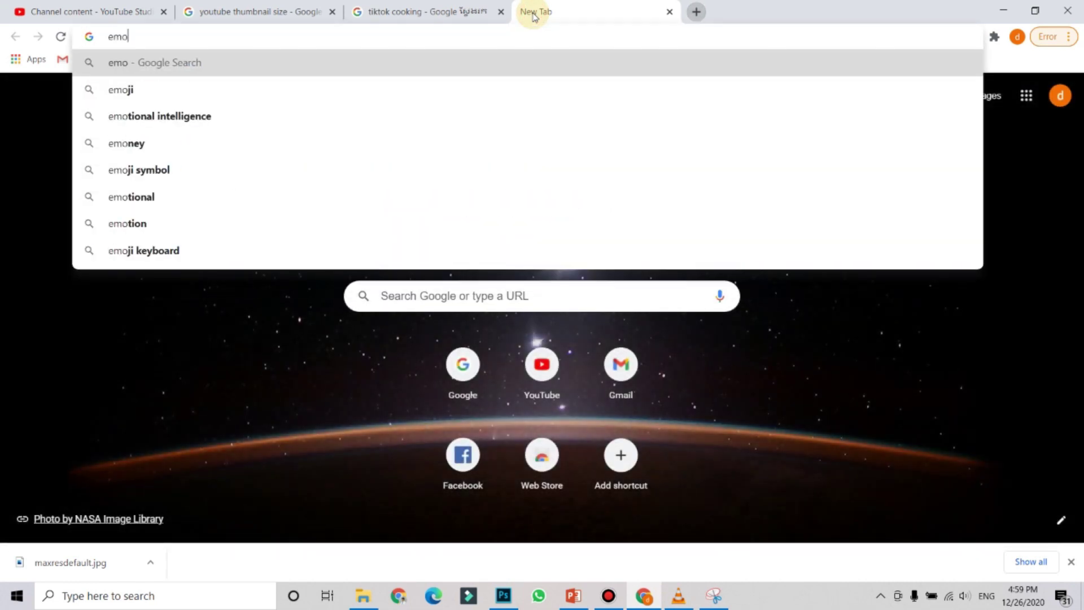
pyautogui.write('j')
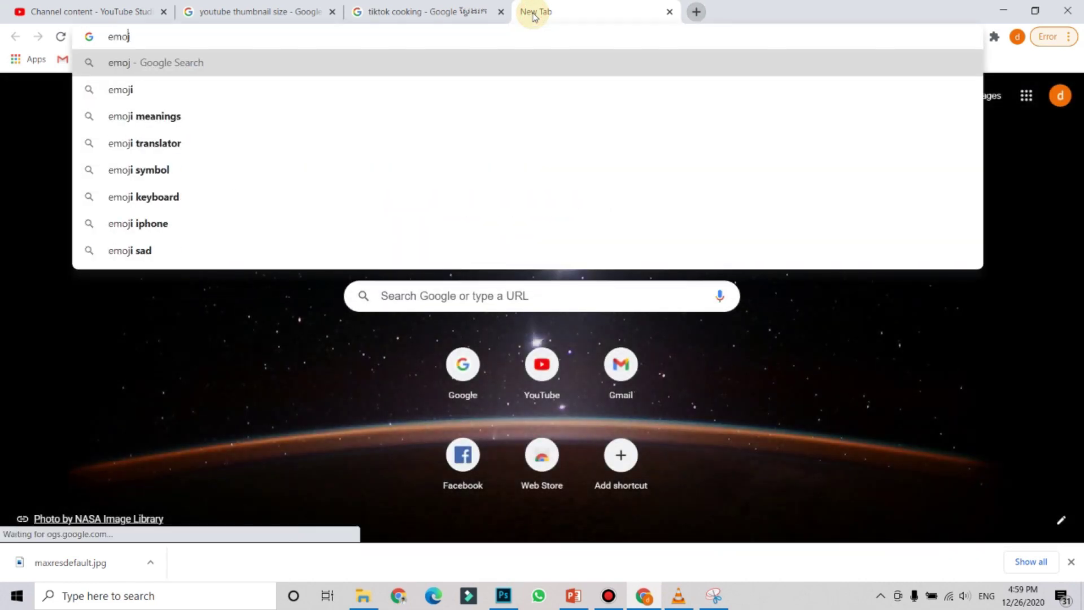
pyautogui.write('i png')
pyautogui.press('Return')
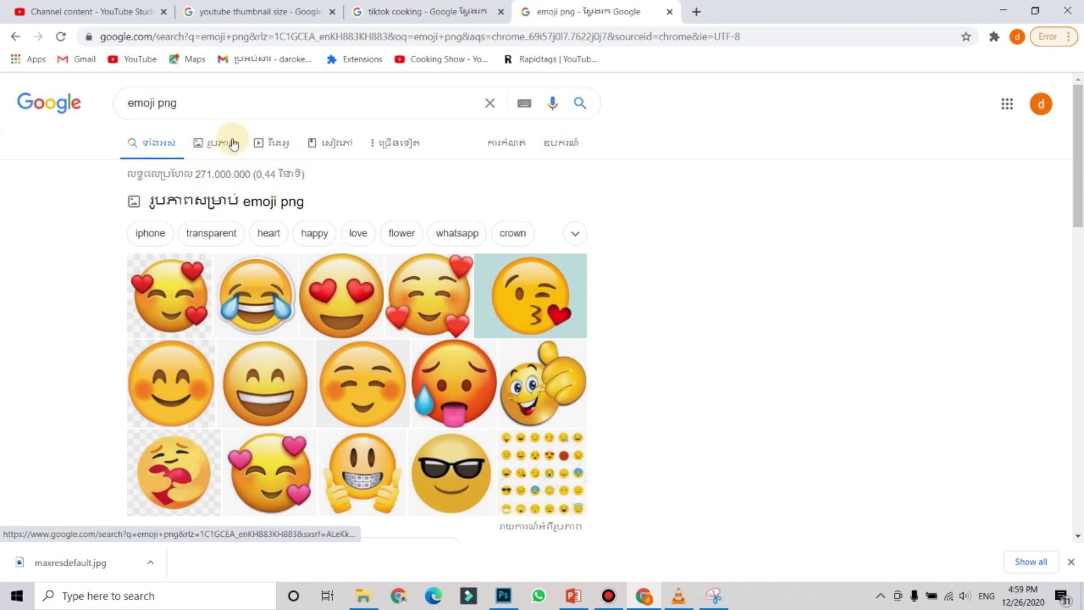
pyautogui.click(221, 152)
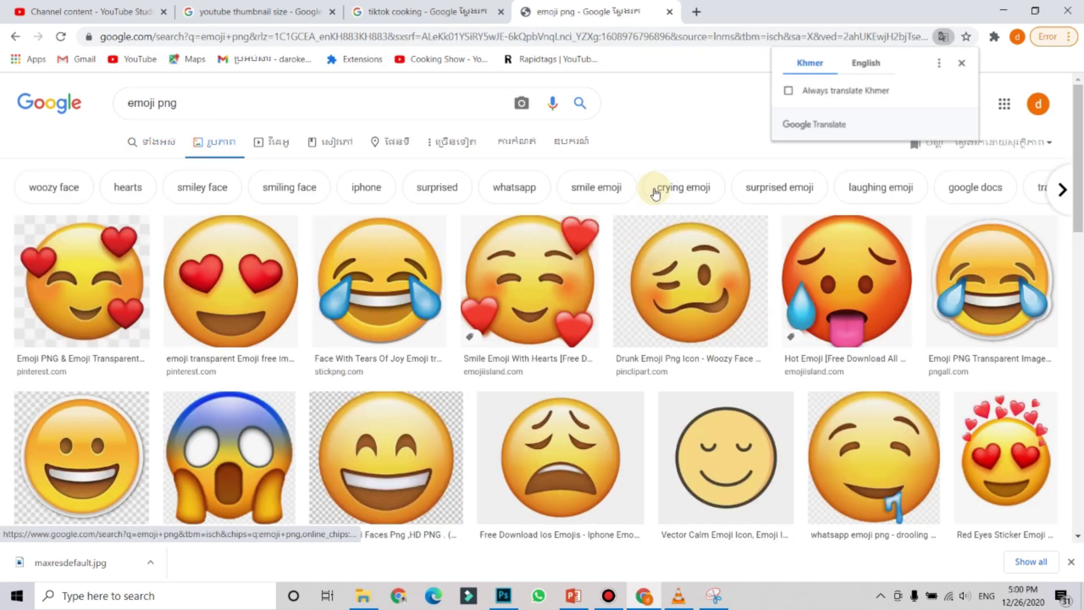
# - Save the StickPNG face with tears of joy emoji as a PNG image in the Video Test folder
pyautogui.click(377, 274)
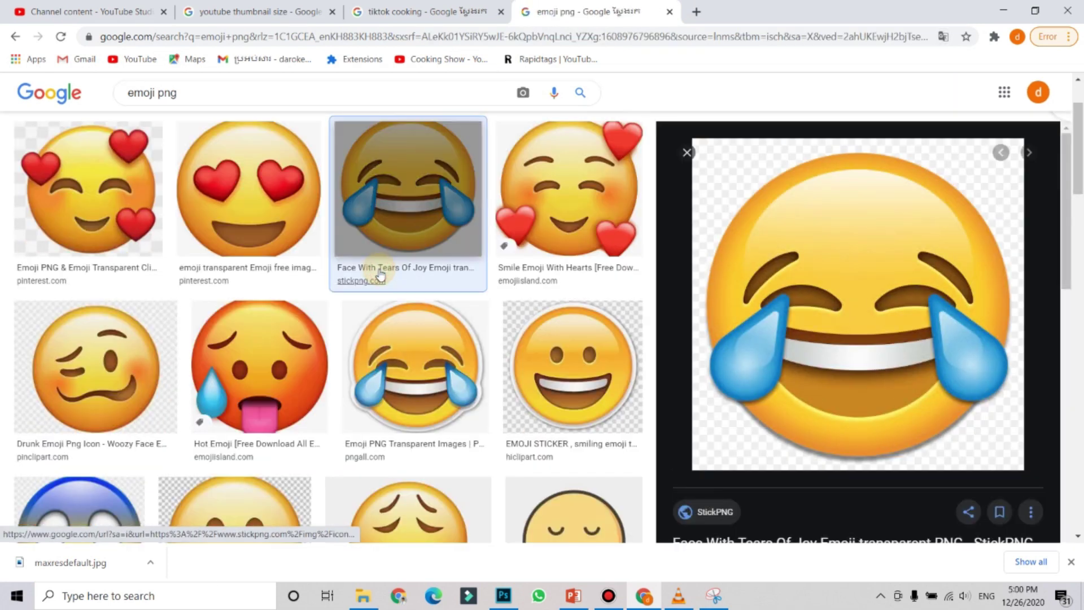
pyautogui.rightClick(837, 307)
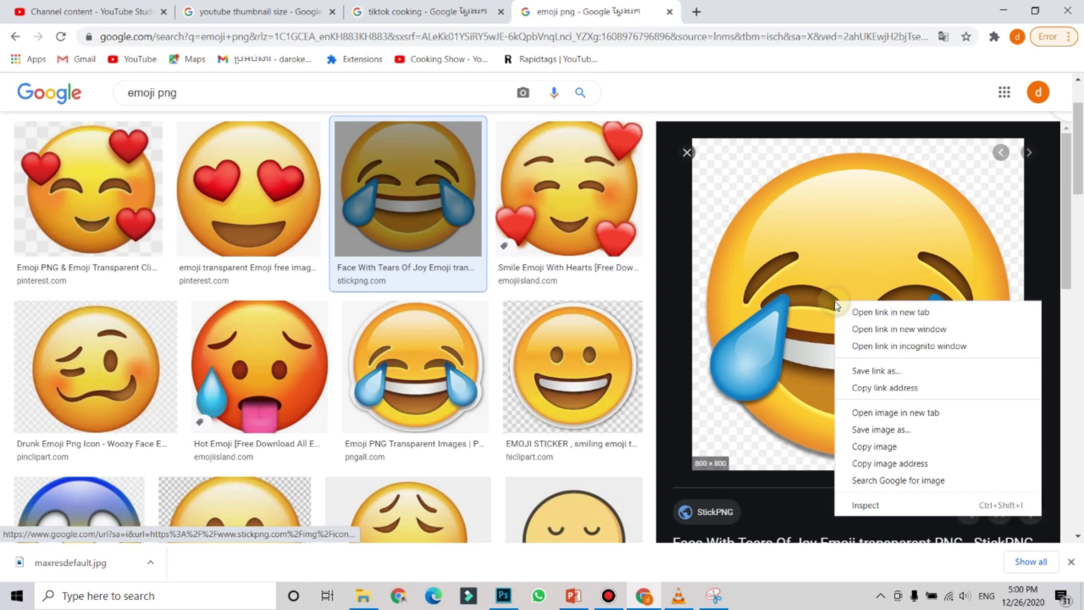
pyautogui.click(887, 428)
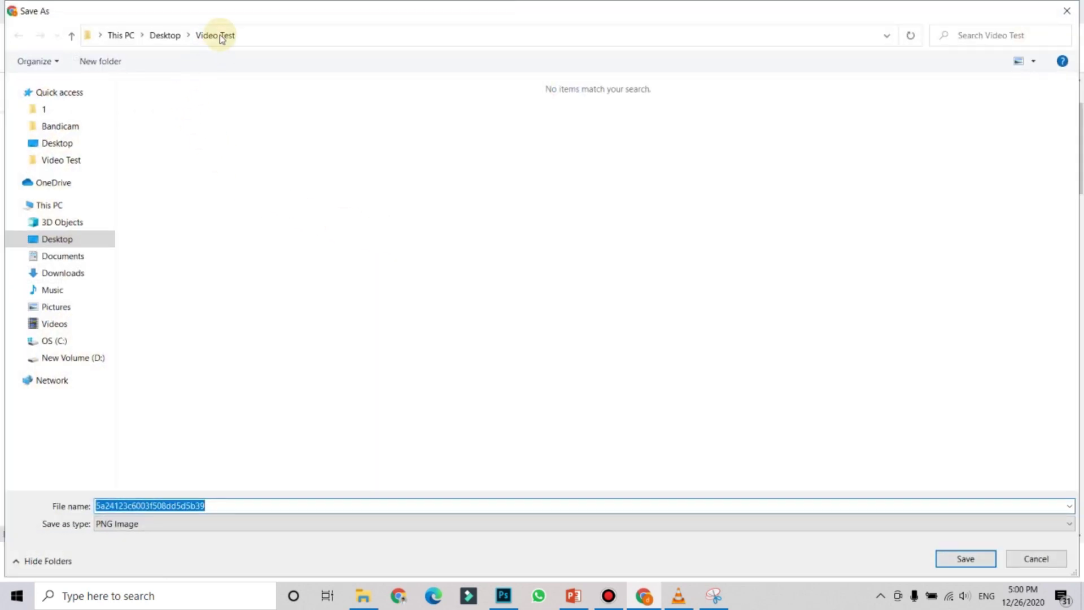
pyautogui.click(966, 563)
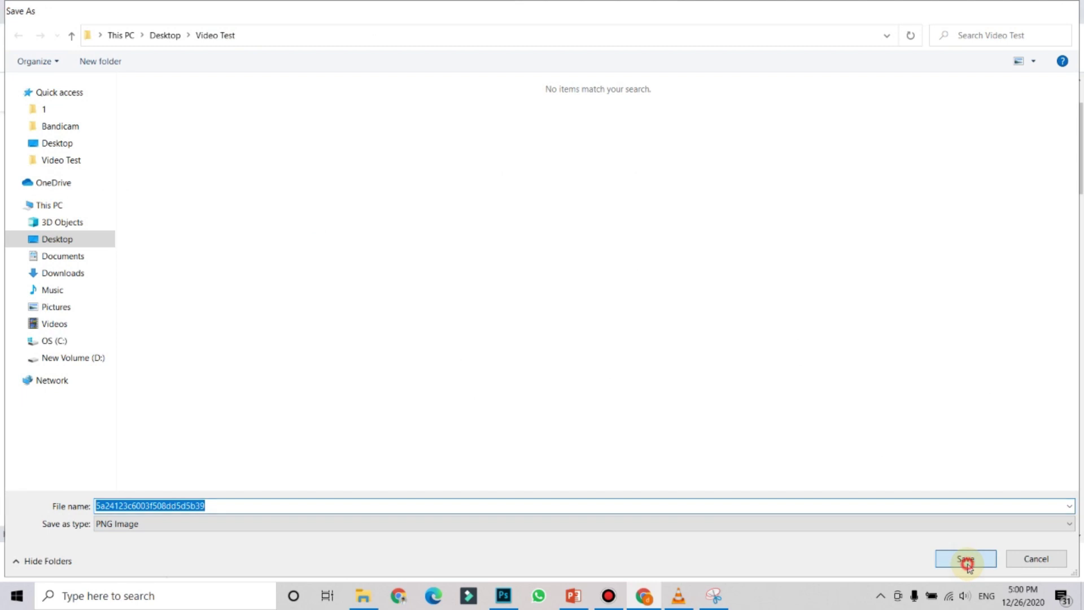
# - Place the downloaded emoji in the Photoshop thumbnail, scaled to about 2.7 in wide, in the upper left corner of the right picture
pyautogui.click(152, 563)
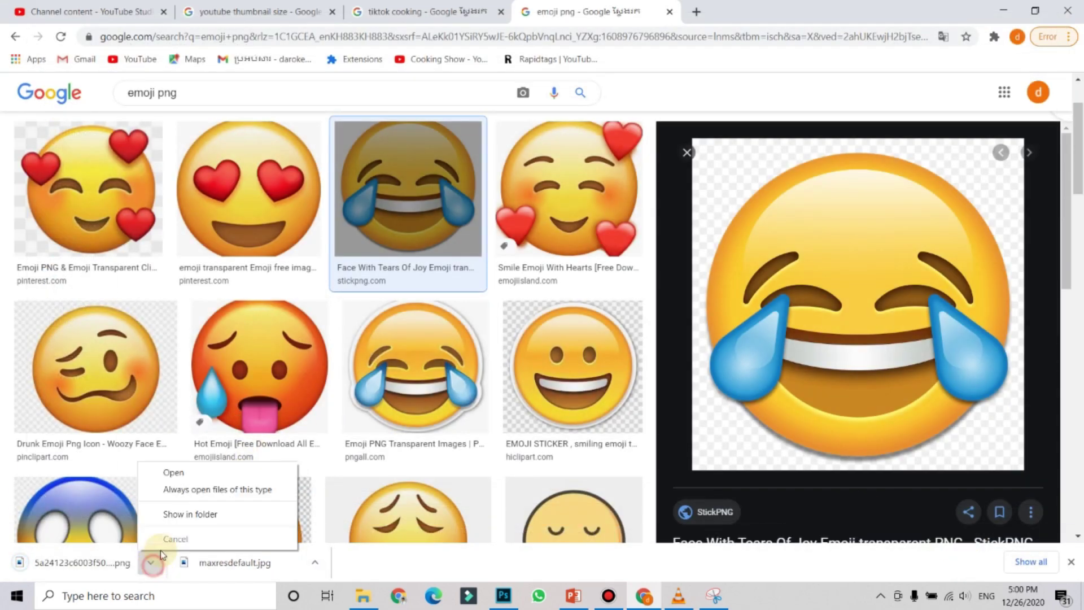
pyautogui.click(181, 513)
pyautogui.moveTo(334, 309); pyautogui.dragTo(474, 284)
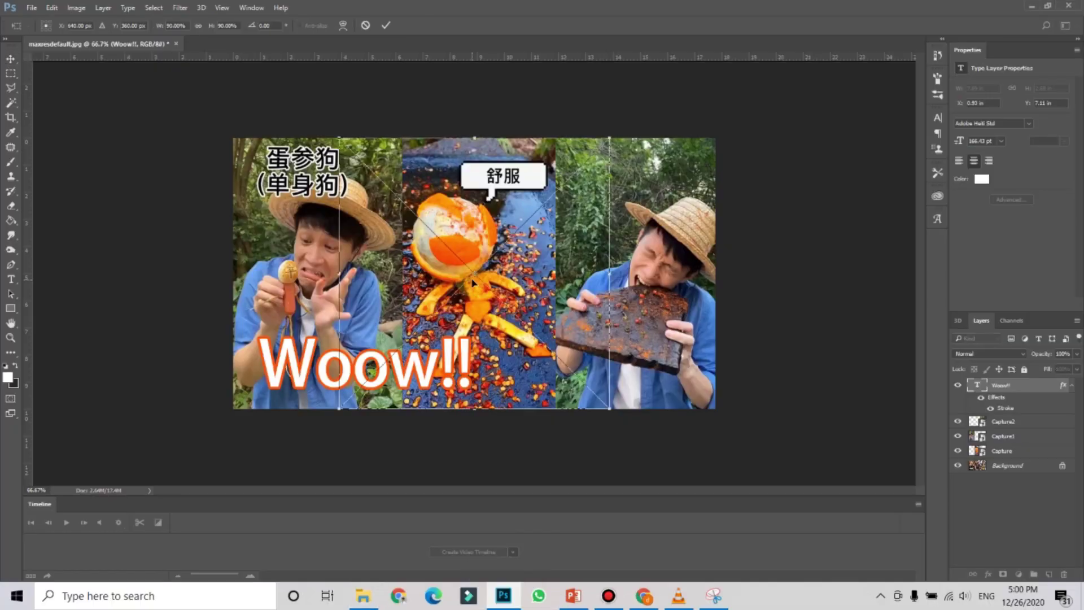
pyautogui.moveTo(612, 135); pyautogui.dragTo(511, 237)
pyautogui.moveTo(524, 290); pyautogui.dragTo(627, 179)
pyautogui.press('Return')
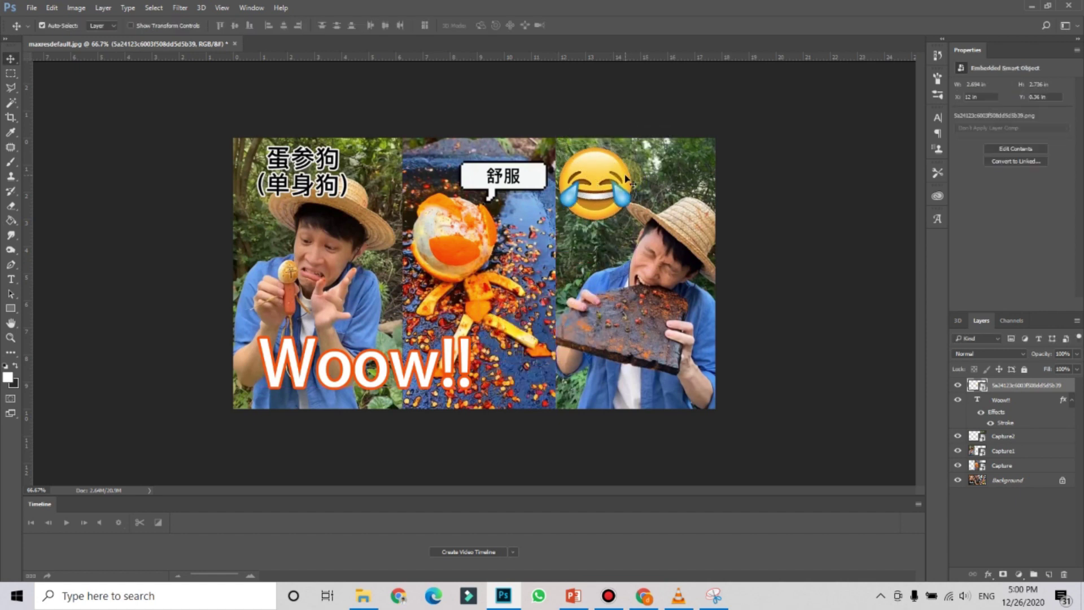
# - Nudge the emoji up and slightly left to about X 11.88 in and Y 0.25 in
pyautogui.press('Up')
pyautogui.press('Up')
pyautogui.press('Up')
pyautogui.press('Up')
pyautogui.press('Up')
pyautogui.press('Up')
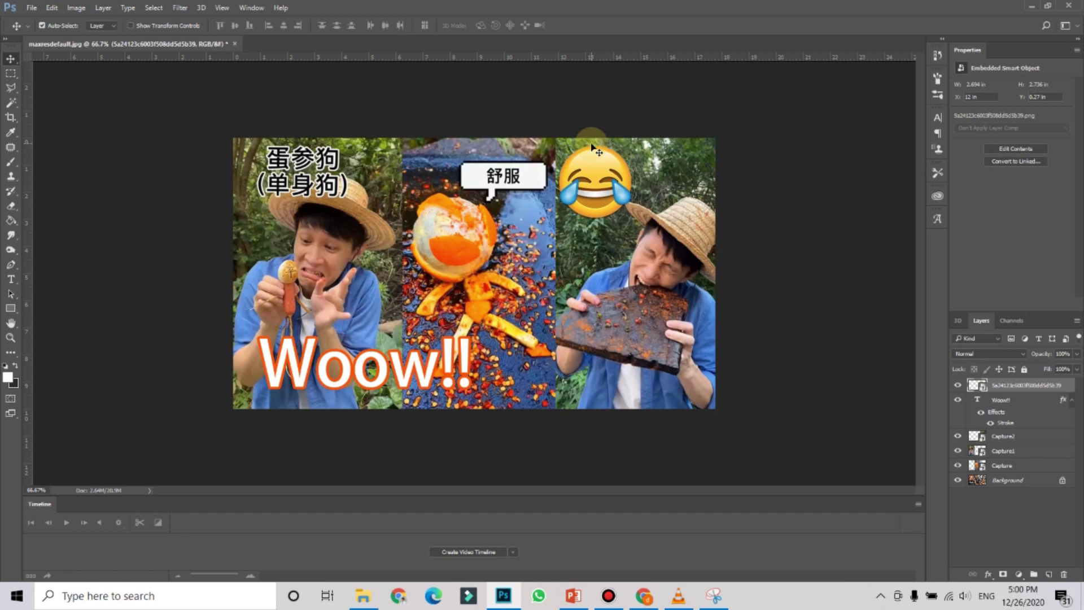
pyautogui.press('Up')
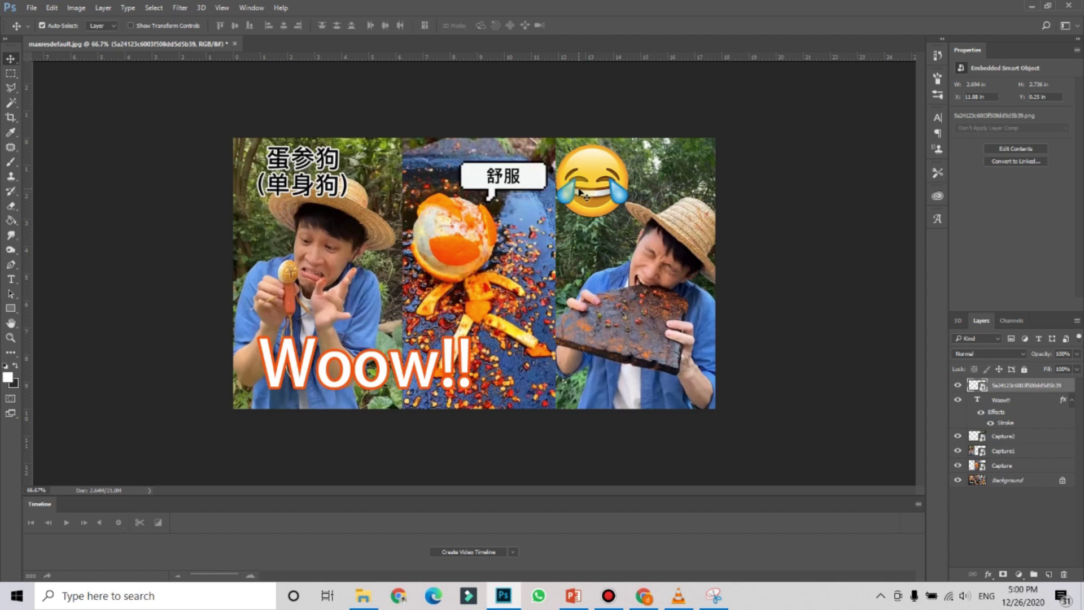
pyautogui.click(753, 227)
pyautogui.click(384, 106)
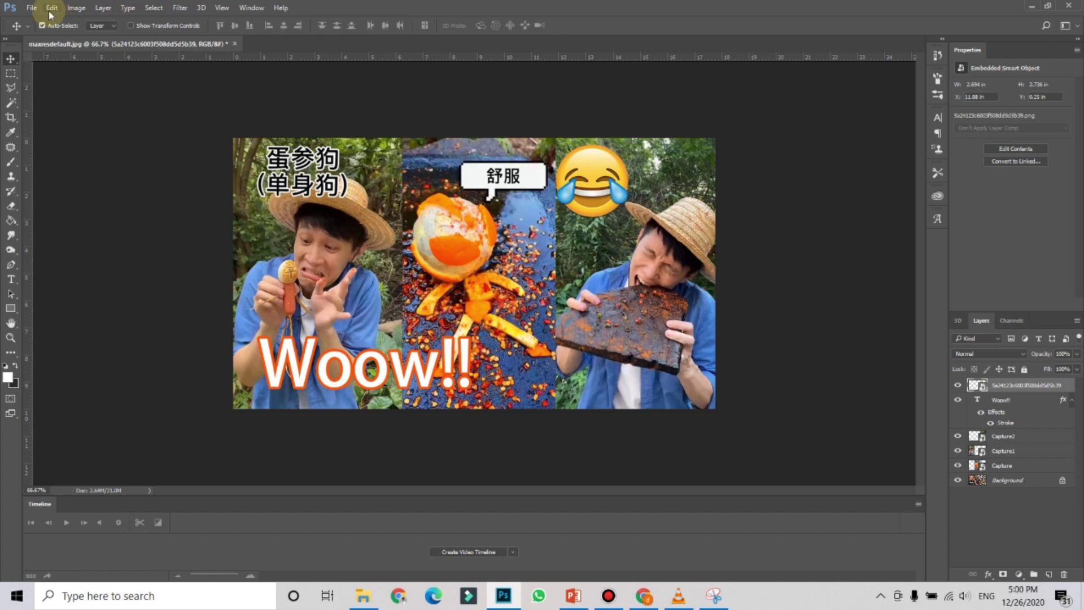
# - Save the thumbnail as a JPEG named "Tiktok cooking" in the Video Test folder with the offered JPEG options
pyautogui.click(32, 8)
pyautogui.click(83, 165)
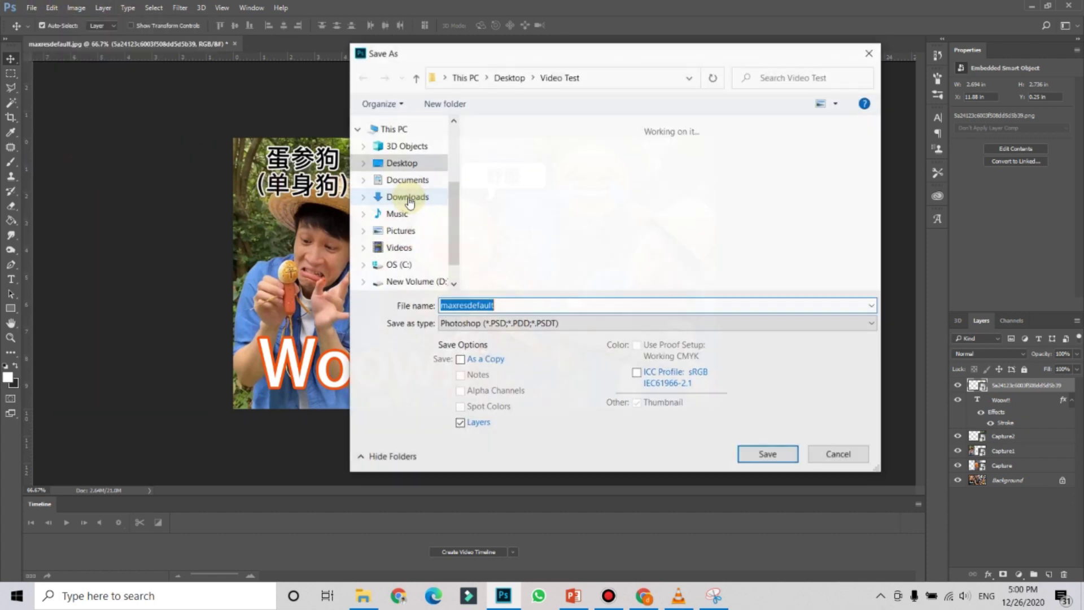
pyautogui.click(504, 322)
pyautogui.click(515, 442)
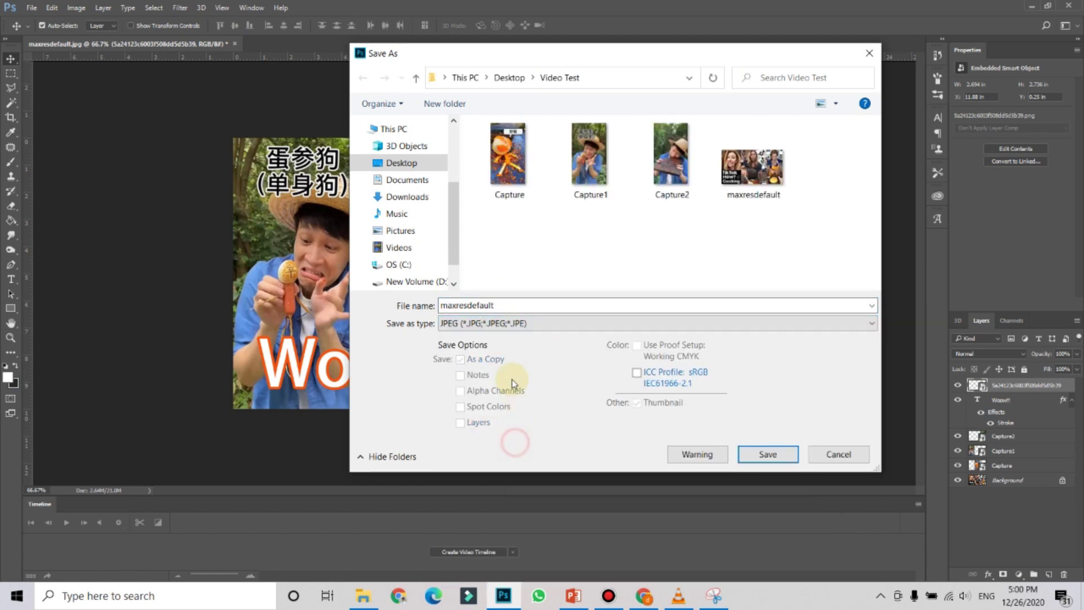
pyautogui.doubleClick(512, 304)
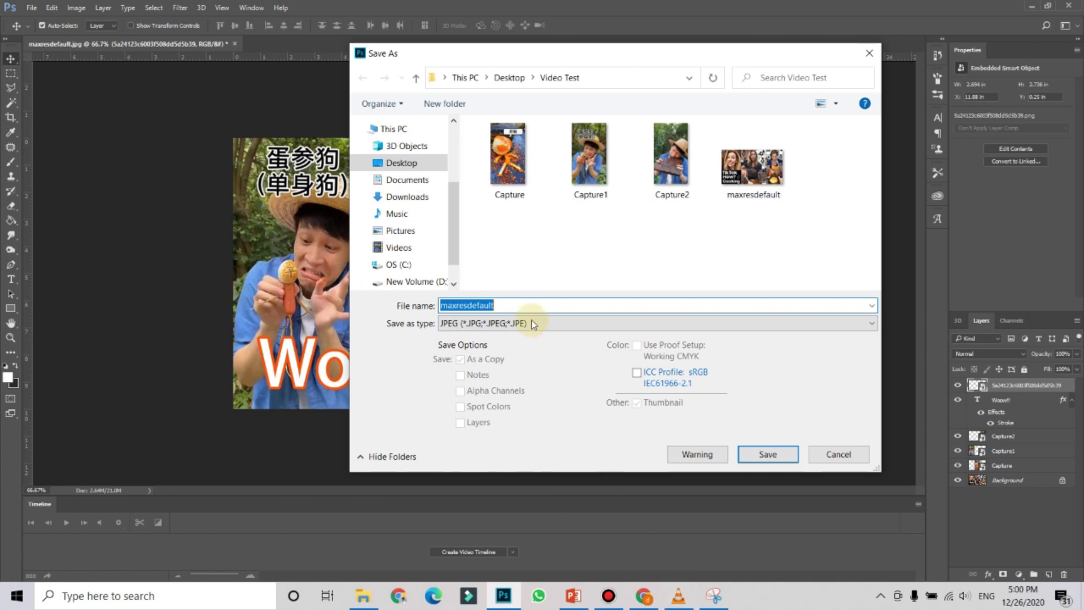
pyautogui.write('Tiktok cooking')
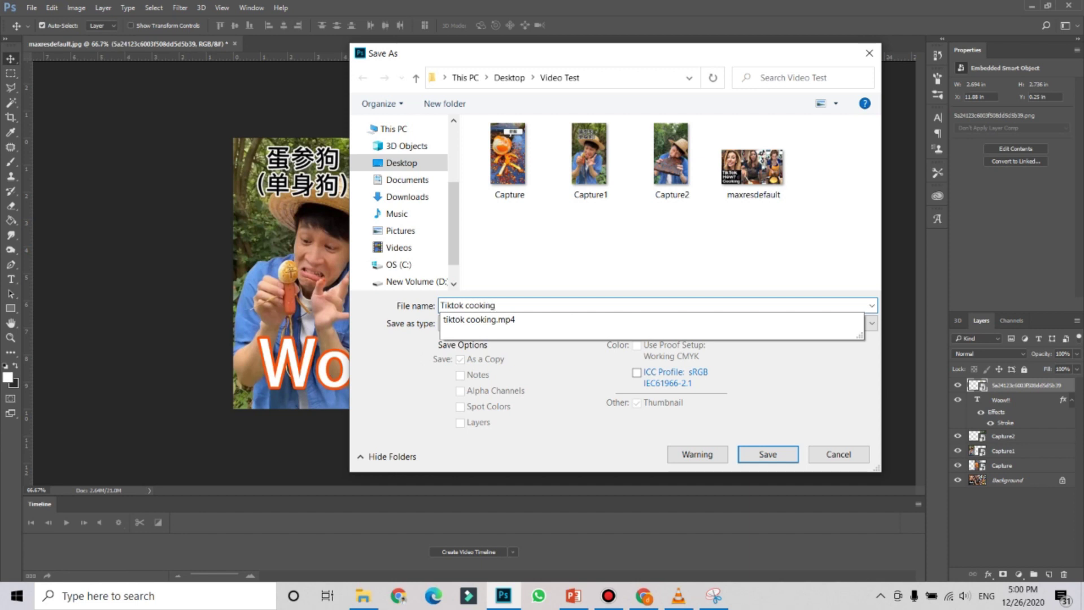
pyautogui.click(535, 265)
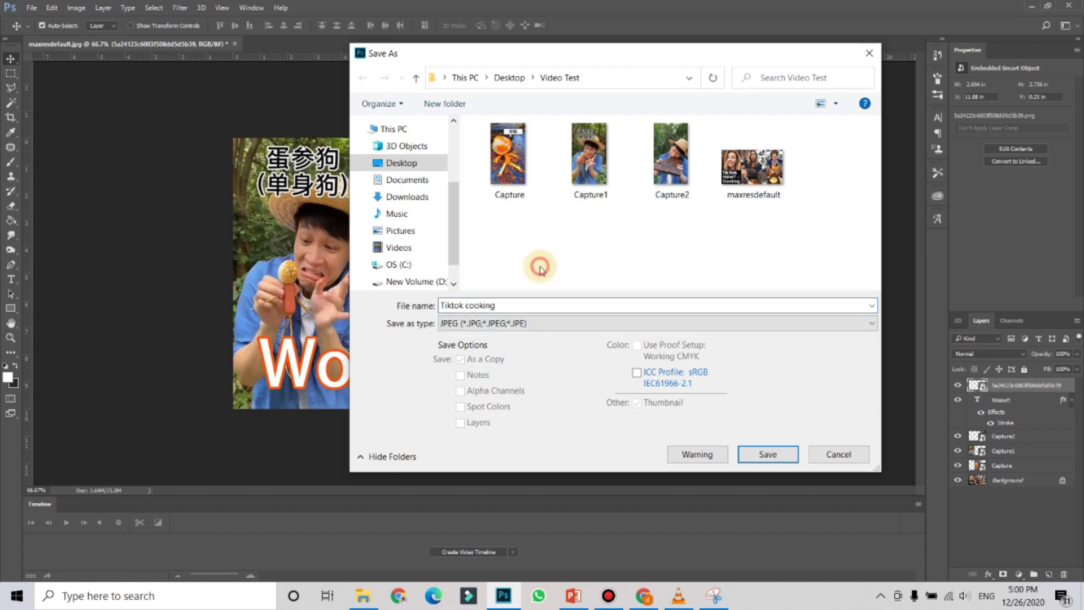
pyautogui.click(780, 458)
pyautogui.click(905, 117)
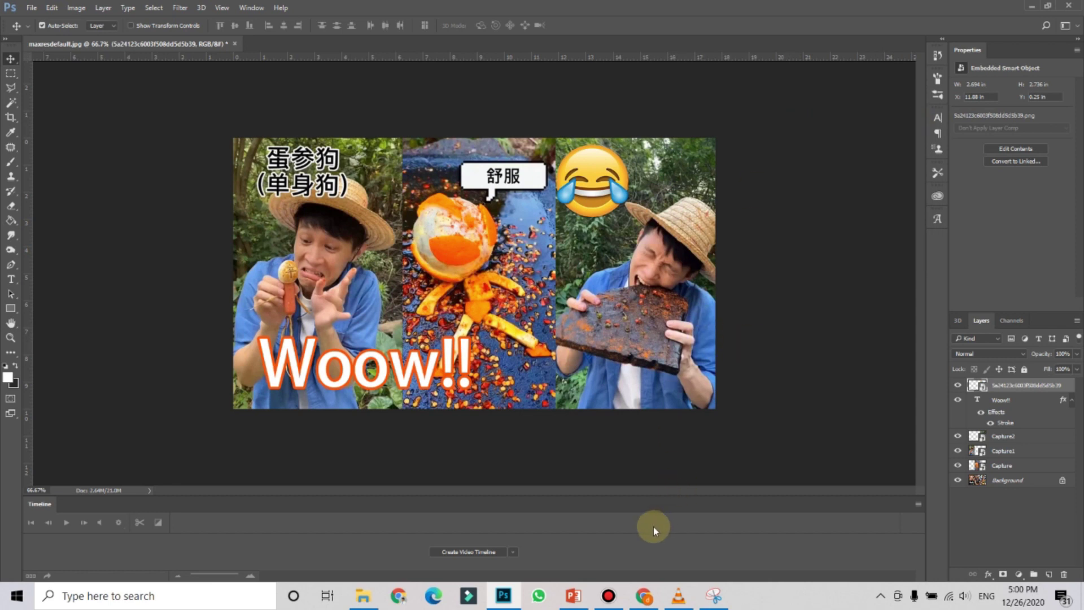
# - Switch to YouTube Studio in Chrome and open the details of the Tiktok Cooking Compilation 2021 video at its thumbnail settings
pyautogui.click(645, 592)
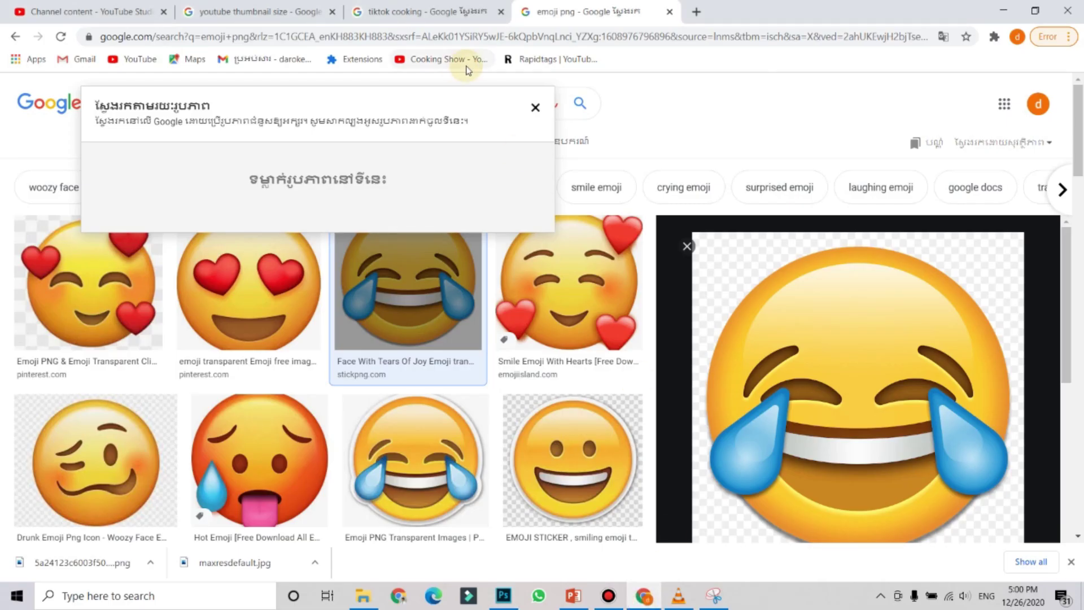
pyautogui.click(101, 6)
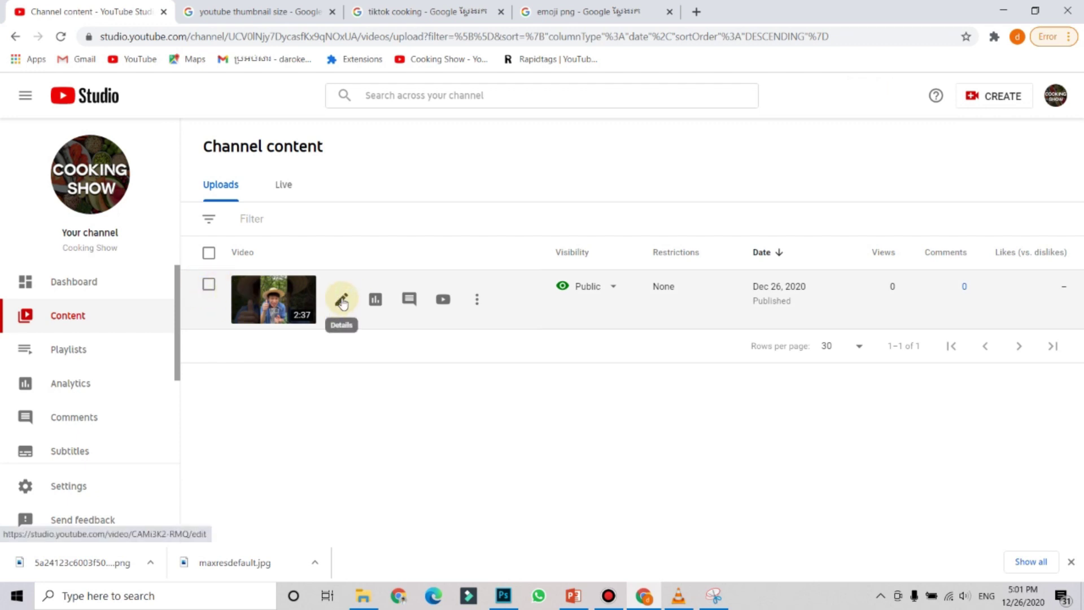
pyautogui.click(341, 301)
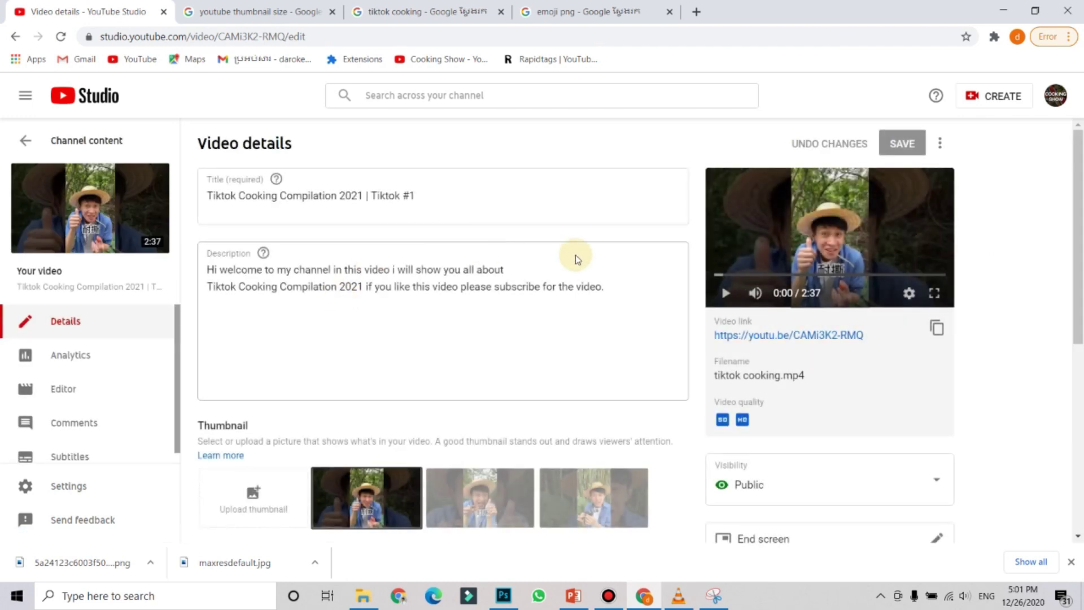
pyautogui.scroll(-8, 581, 283)
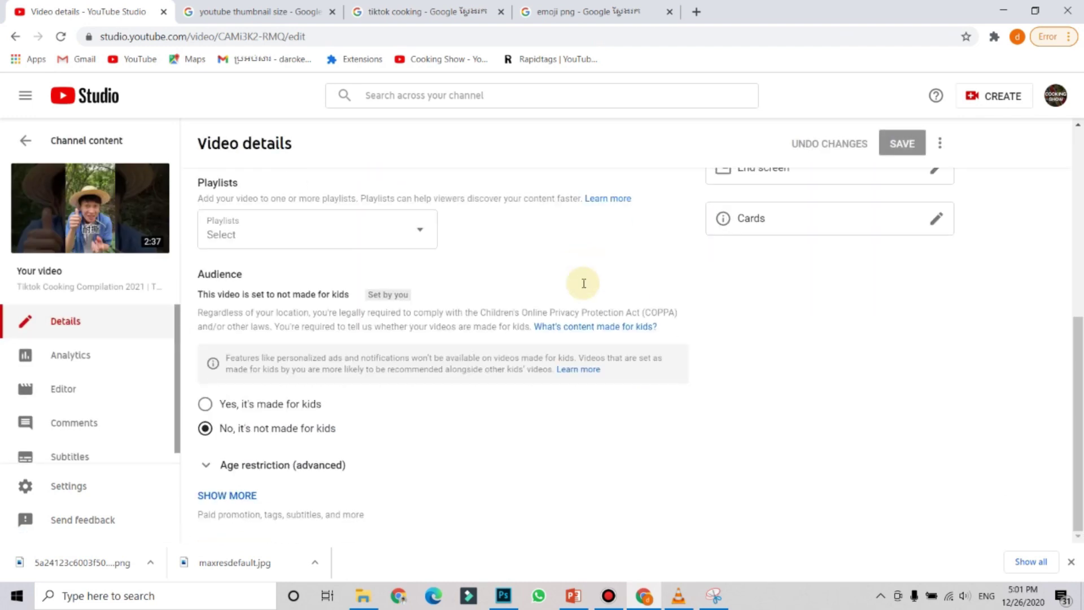
pyautogui.scroll(7, 582, 283)
pyautogui.scroll(1, 622, 285)
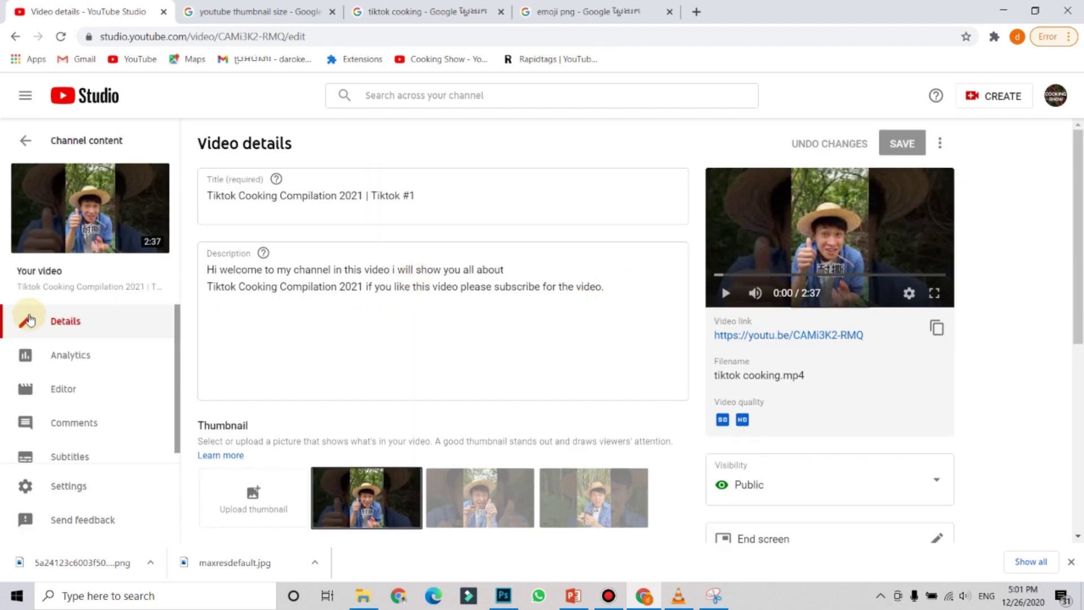
pyautogui.scroll(-2, 288, 397)
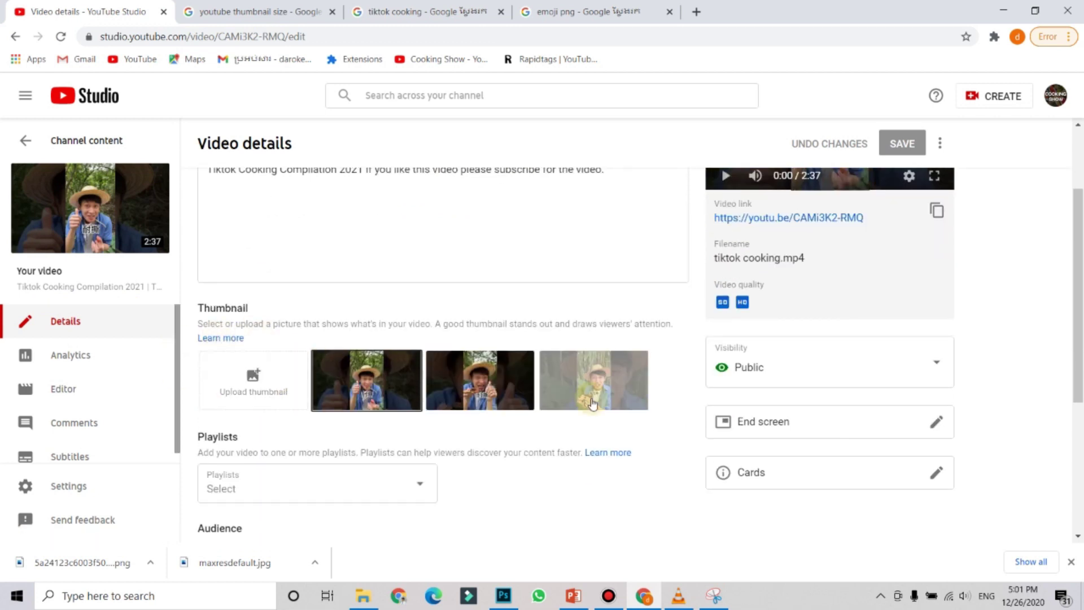
# - Upload the "Tiktok cooking" image as the video's custom thumbnail and save the video details
pyautogui.click(256, 389)
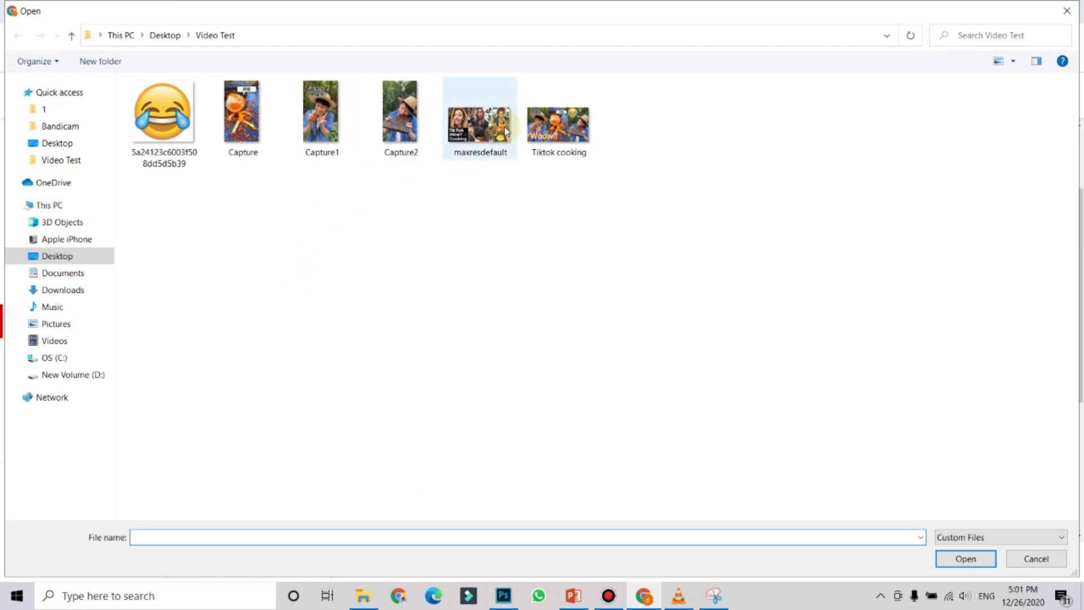
pyautogui.click(574, 134)
pyautogui.doubleClick(568, 119)
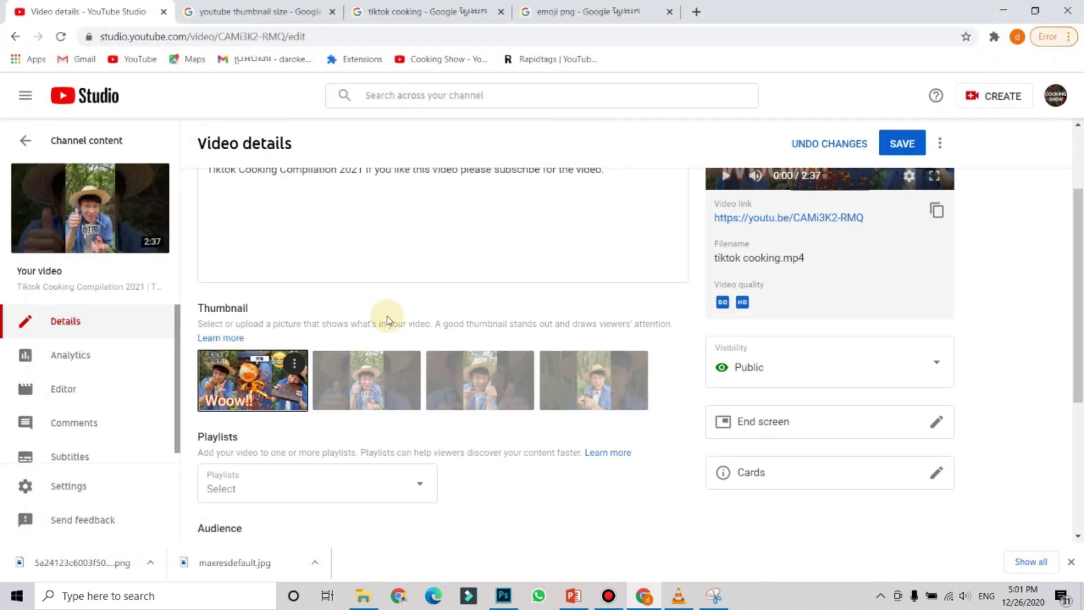
pyautogui.scroll(2, 549, 353)
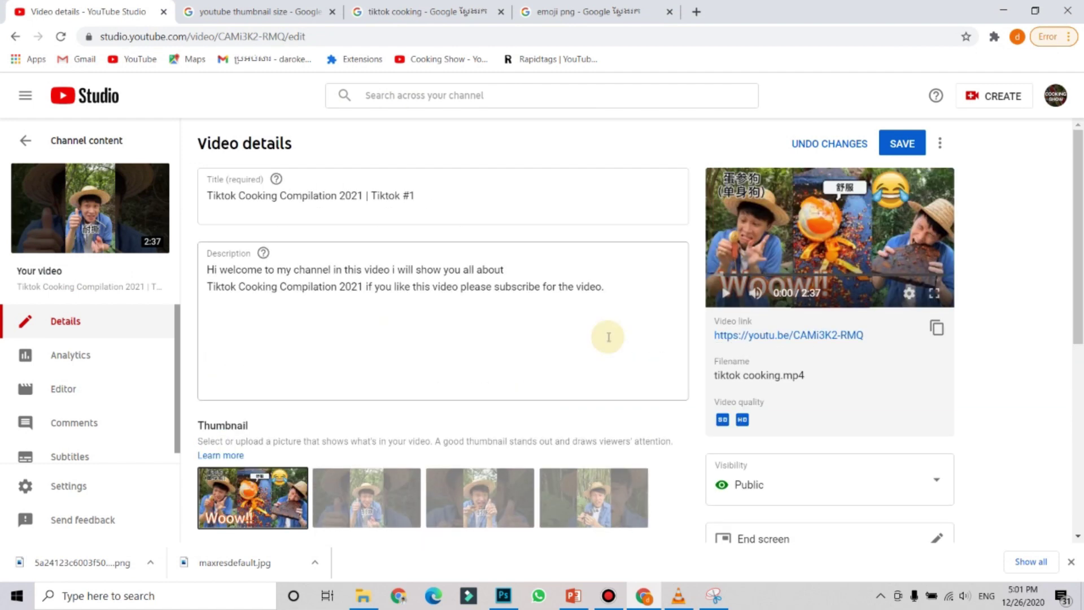
pyautogui.click(962, 176)
pyautogui.scroll(-2, 868, 207)
pyautogui.scroll(2, 869, 207)
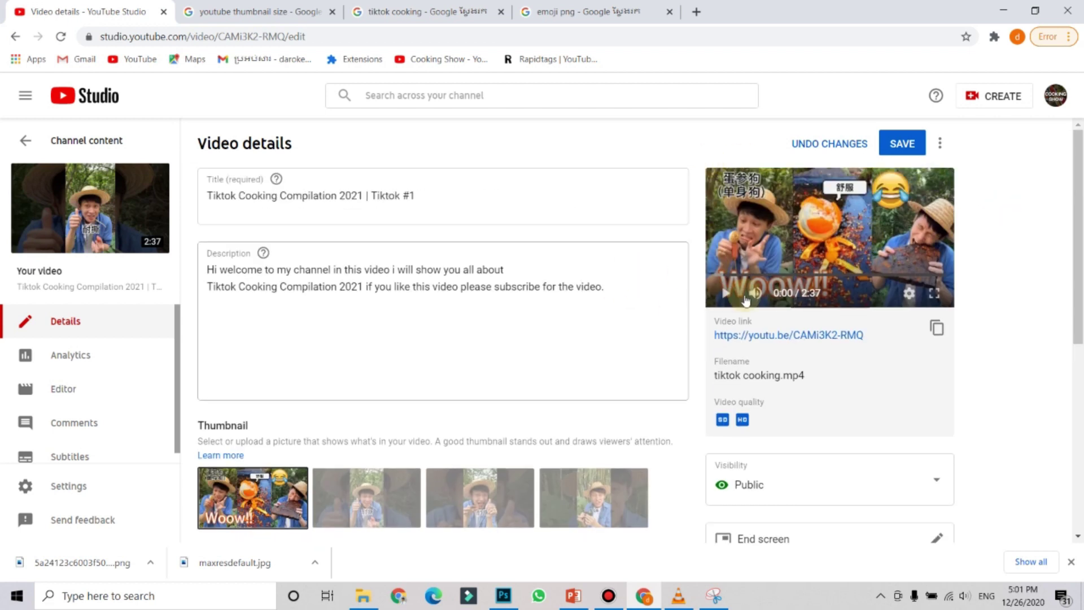
pyautogui.scroll(-5, 1014, 345)
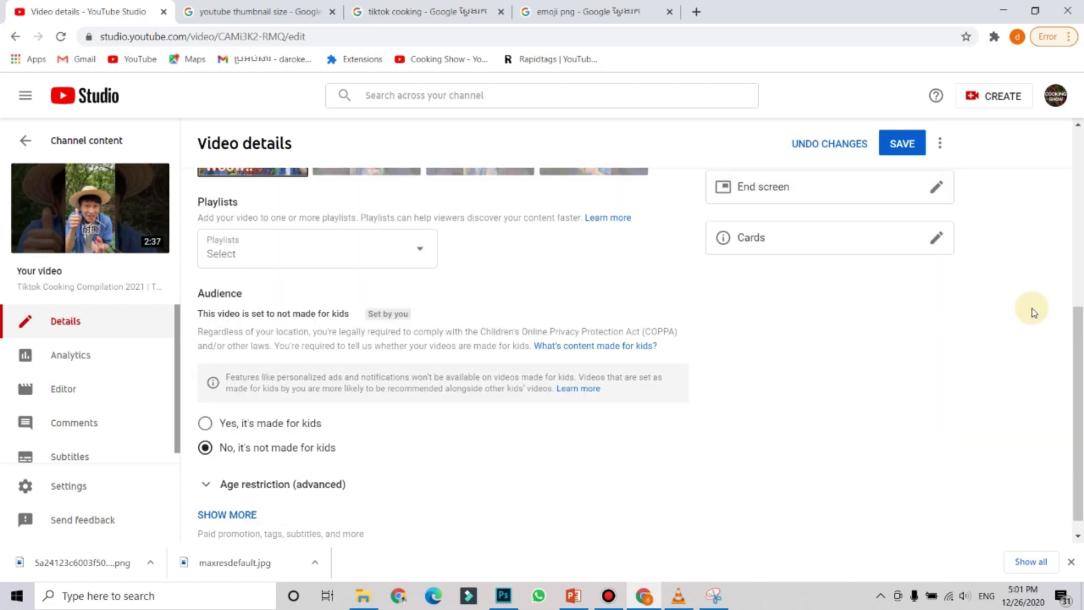
pyautogui.scroll(5, 1033, 308)
pyautogui.click(906, 142)
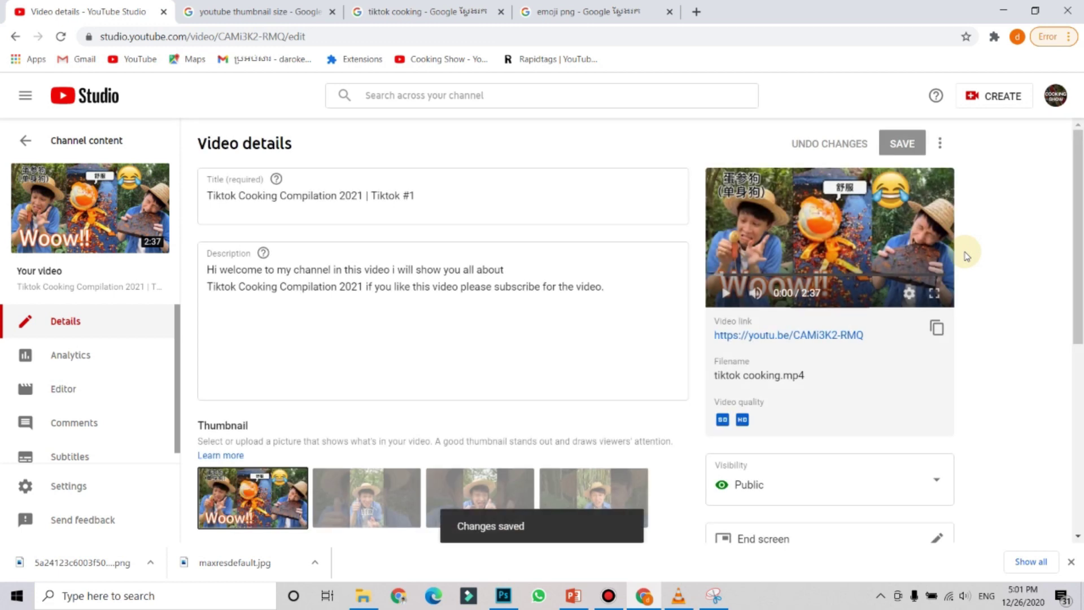
# - Check the video's thumbnail in the channel content list, and switch back to the thumbnail document in Photoshop
pyautogui.click(41, 143)
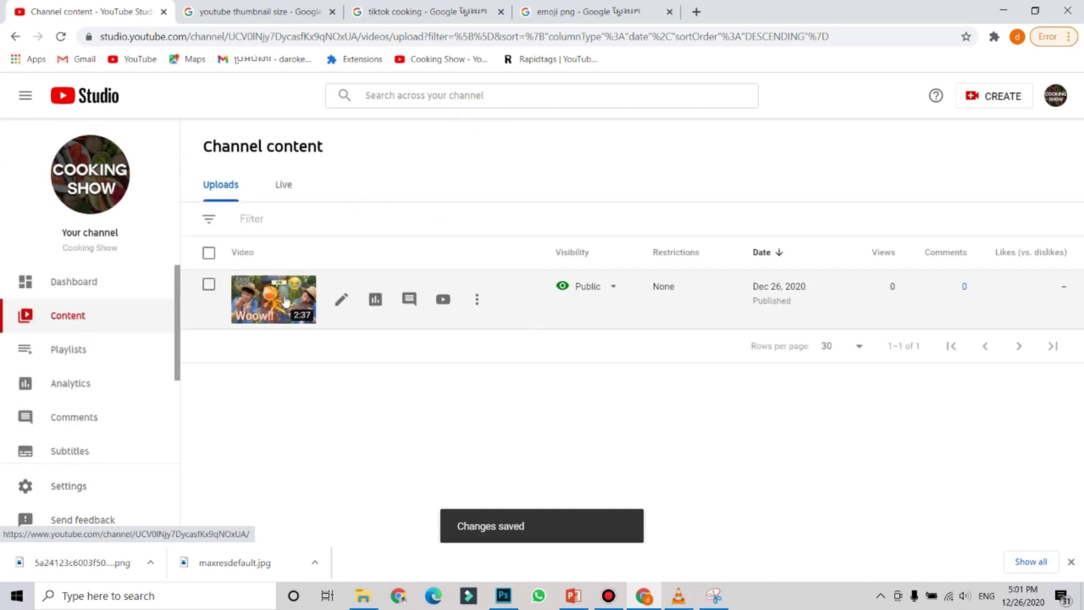
pyautogui.moveTo(345, 302)
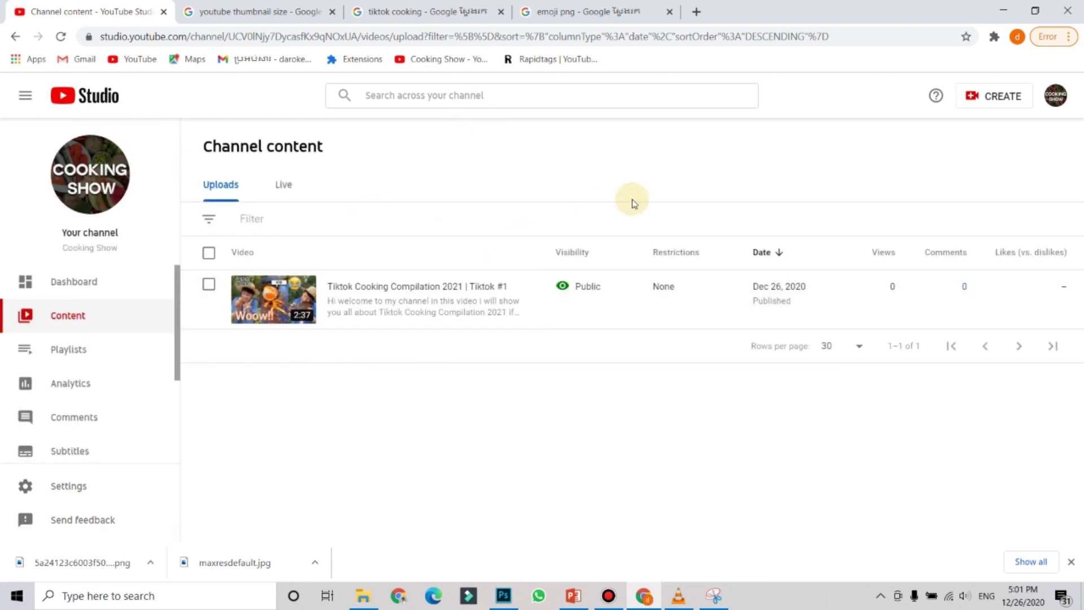
pyautogui.click(850, 91)
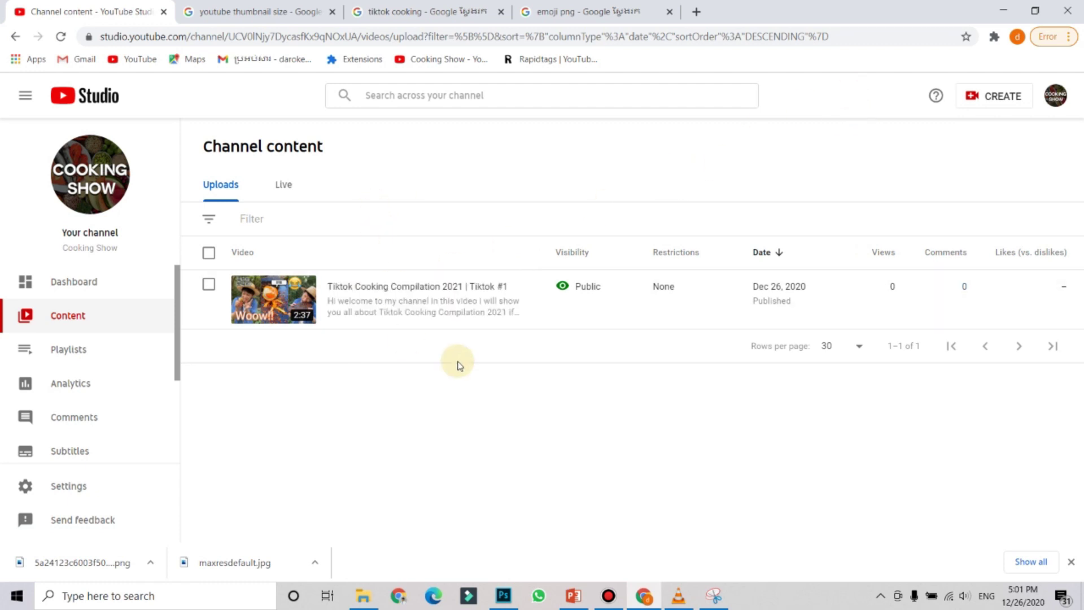
pyautogui.moveTo(408, 298)
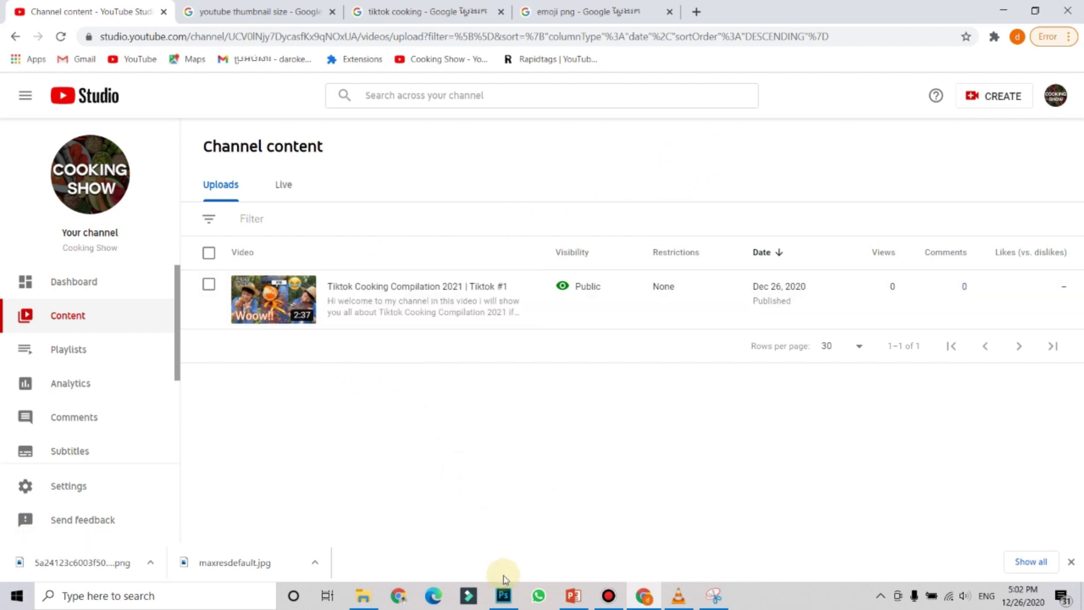
pyautogui.click(503, 596)
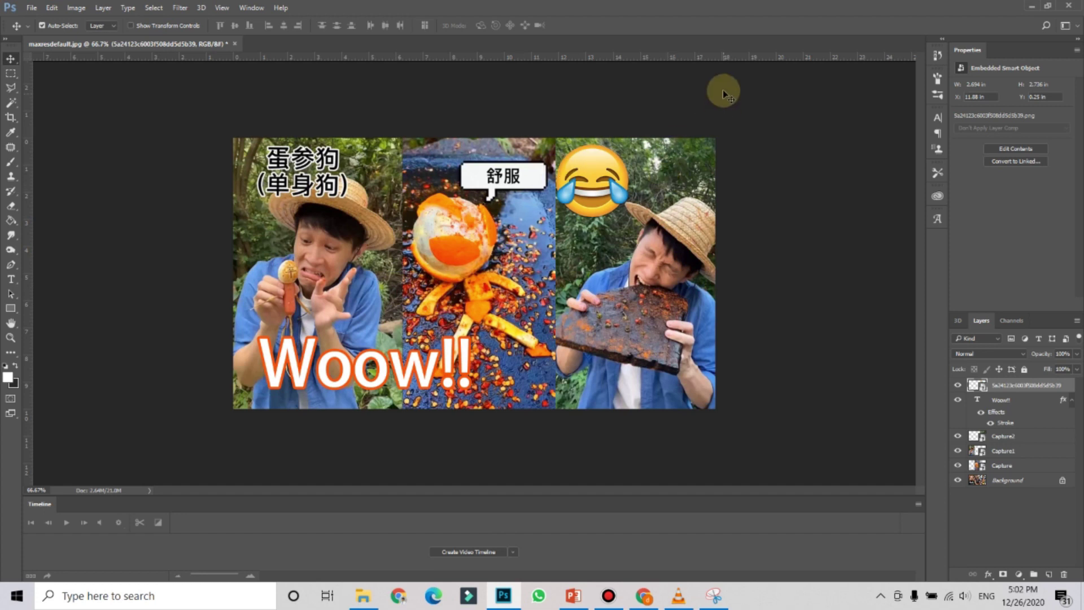